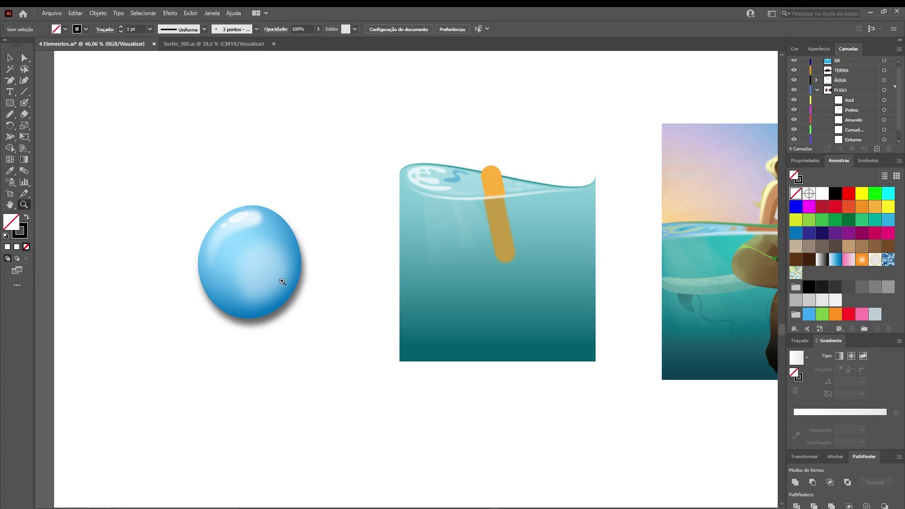
# Pan across the artboards and zoom in to inspect the surfer's legs
pyautogui.moveTo(461, 271); pyautogui.dragTo(442, 278)
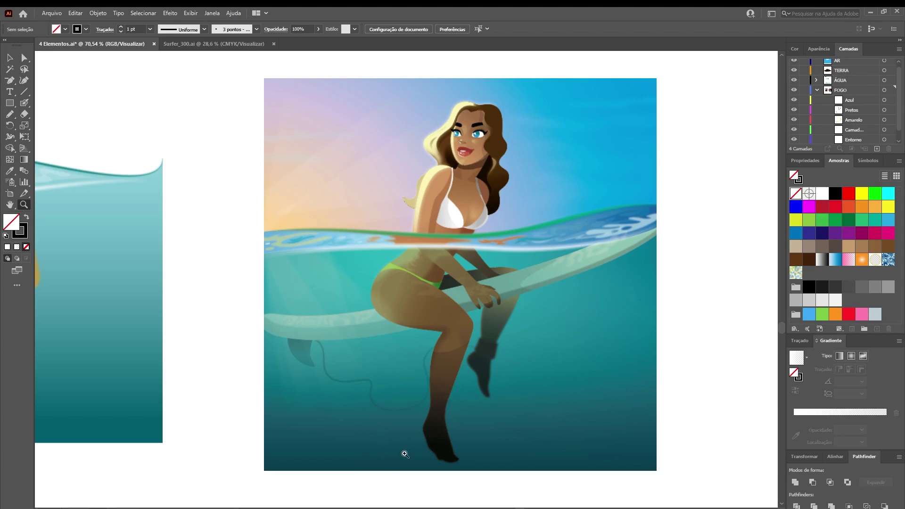
pyautogui.moveTo(226, 342); pyautogui.dragTo(547, 317)
pyautogui.moveTo(228, 320); pyautogui.dragTo(563, 302)
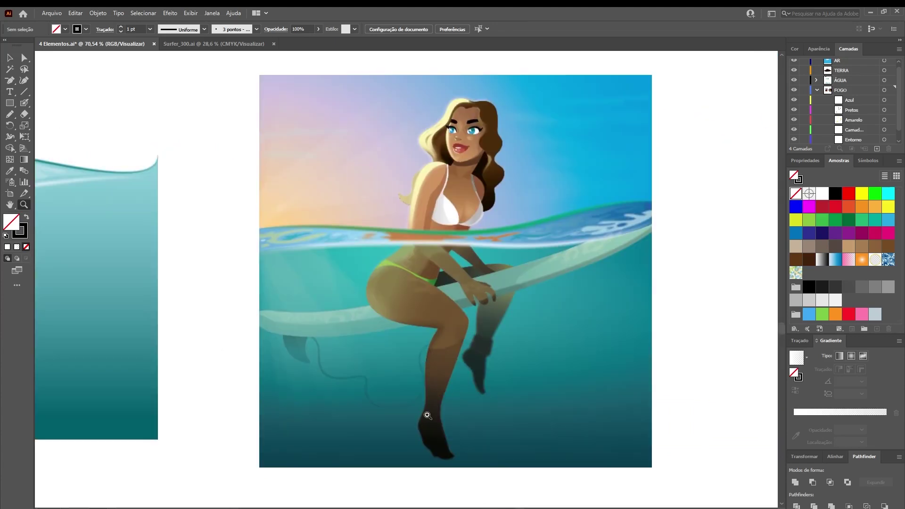
pyautogui.moveTo(442, 401); pyautogui.dragTo(502, 339)
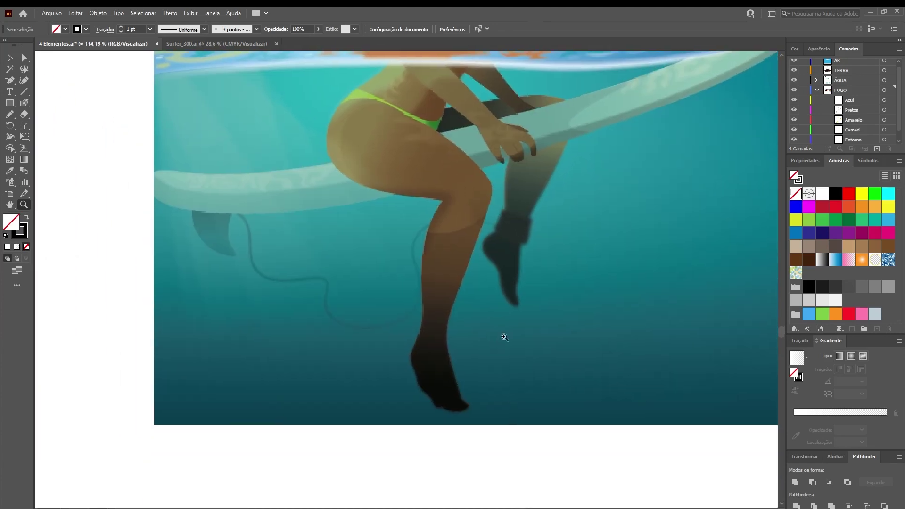
pyautogui.moveTo(472, 368); pyautogui.dragTo(469, 381)
pyautogui.moveTo(501, 323); pyautogui.dragTo(463, 397)
pyautogui.press('v')
pyautogui.click(516, 356)
pyautogui.hotkey('ctrl', 'shift', 'a')
pyautogui.press('z')
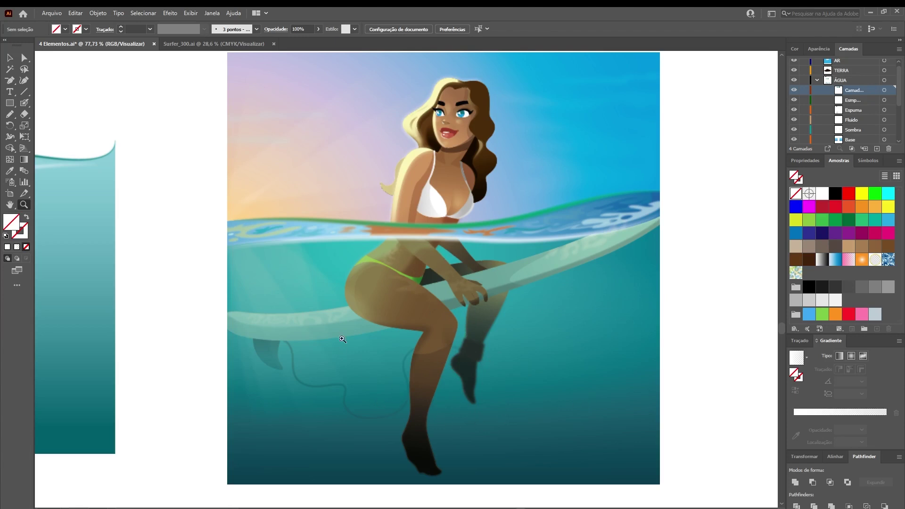
# Pan back to the surfer illustration and zoom near the lower leg
pyautogui.hscroll(-10, 294, 373)
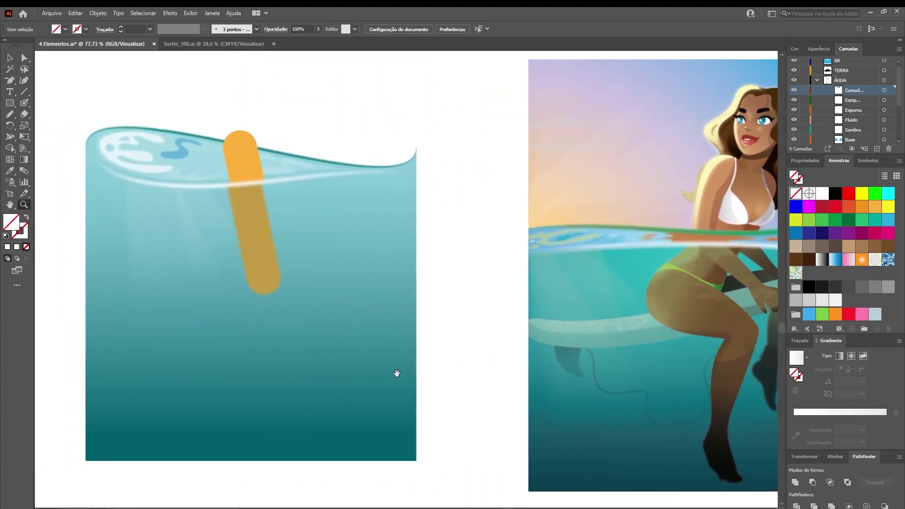
pyautogui.hscroll(1, 464, 369)
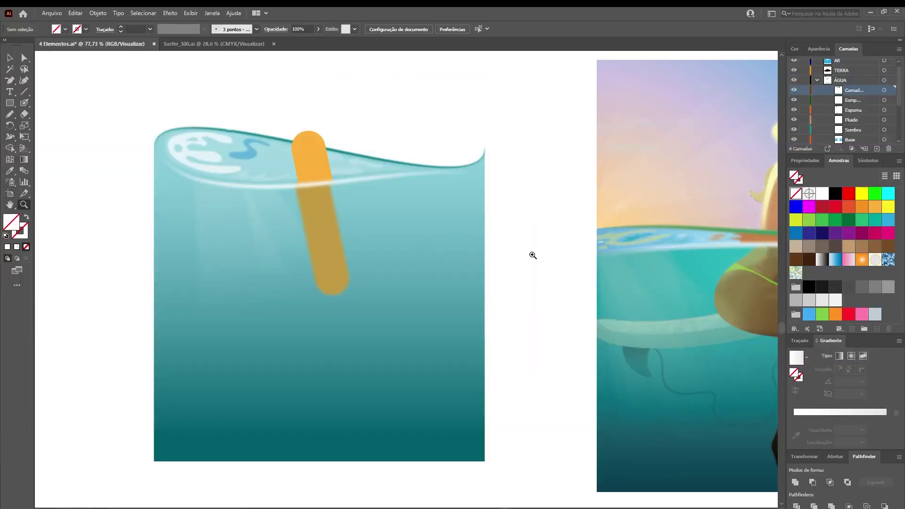
pyautogui.moveTo(516, 256); pyautogui.dragTo(435, 245)
pyautogui.moveTo(539, 286); pyautogui.dragTo(433, 291)
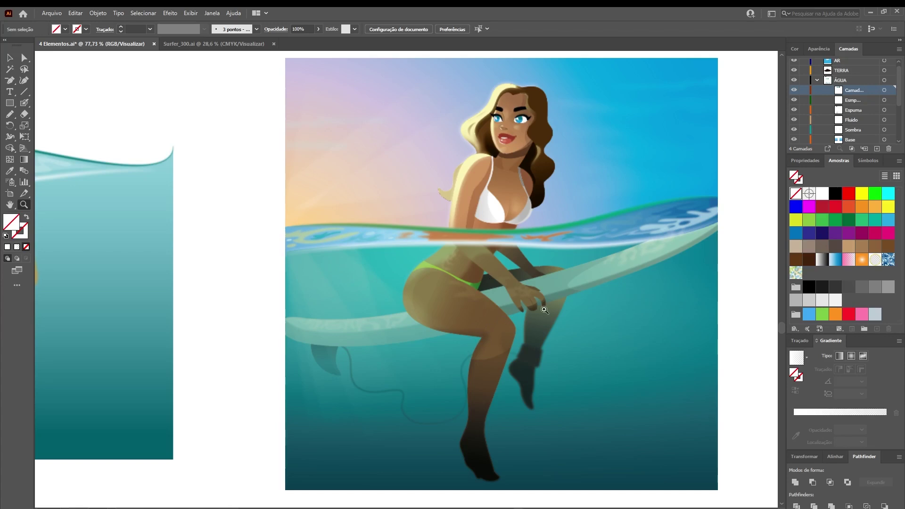
pyautogui.click(532, 360)
pyautogui.moveTo(535, 362)
pyautogui.mouseDown()
pyautogui.moveTo(546, 370)
pyautogui.moveTo(528, 365)
pyautogui.mouseUp()
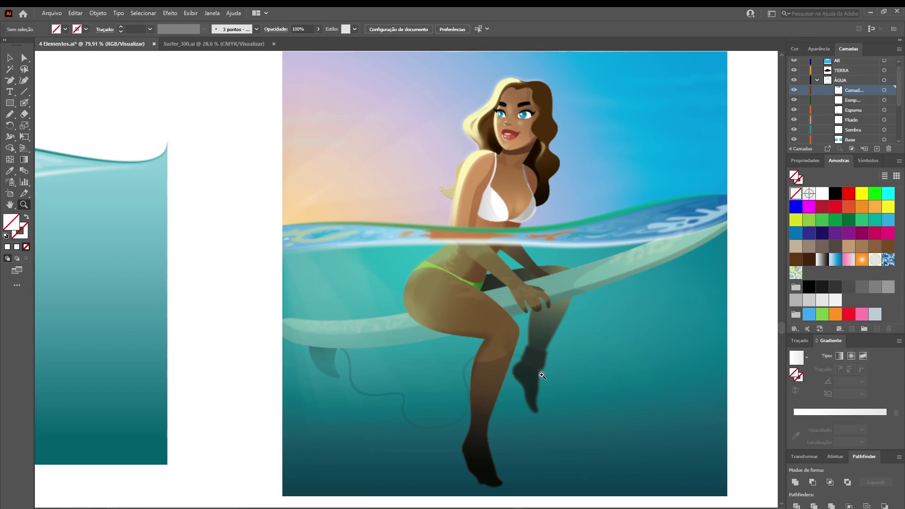
# View the water artboard at 100% and zoom in on the stick at the waterline, undoing accidental moves
pyautogui.hotkey('ctrl', '1')
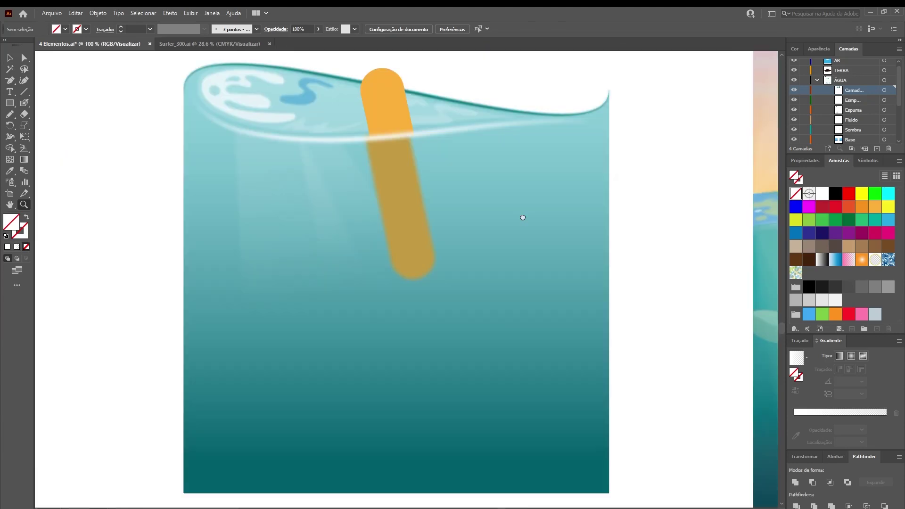
pyautogui.press('v')
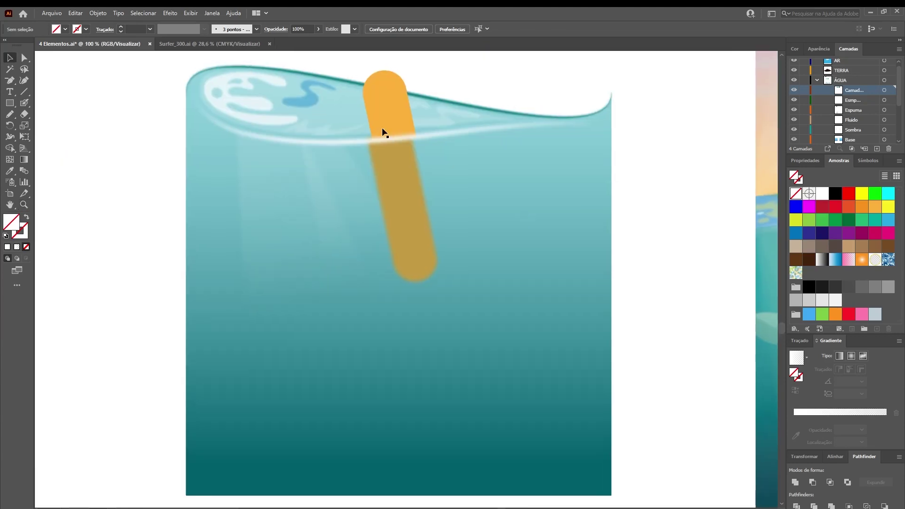
pyautogui.click(381, 105)
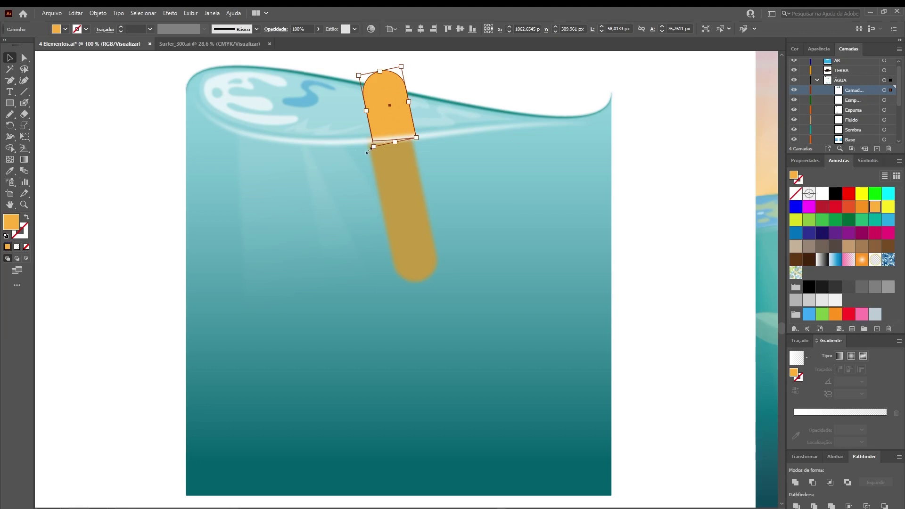
pyautogui.click(384, 153)
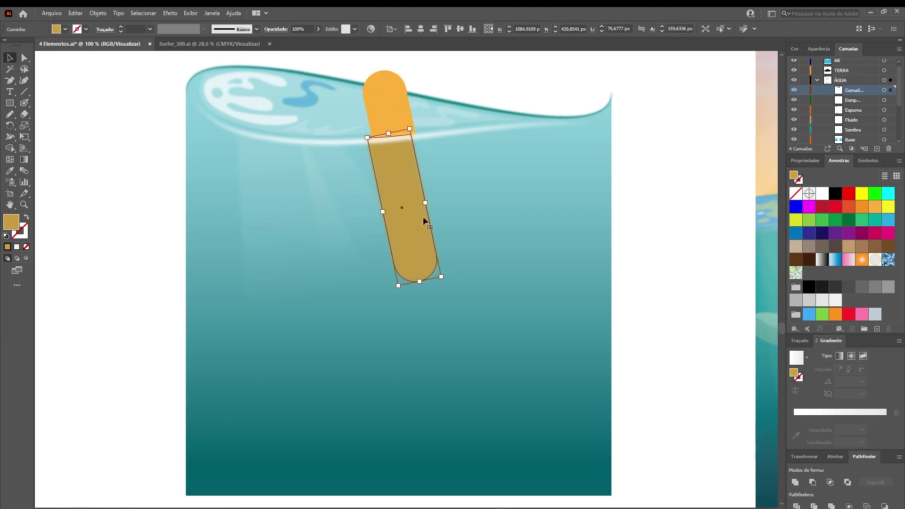
pyautogui.moveTo(412, 188); pyautogui.dragTo(690, 190)
pyautogui.moveTo(382, 101); pyautogui.dragTo(643, 77)
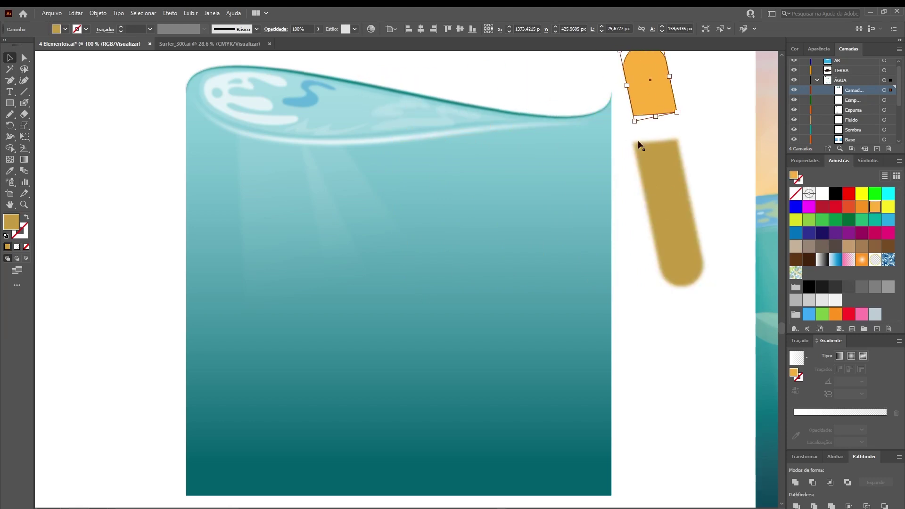
pyautogui.hotkey('ctrl', 'z')
pyautogui.hotkey('ctrl', 'z')
pyautogui.press('z')
pyautogui.moveTo(397, 135); pyautogui.dragTo(408, 250)
# Set the stick's upper orange cap to M 37, Y 81 in the floating Color panel
pyautogui.moveTo(797, 53); pyautogui.dragTo(581, 184)
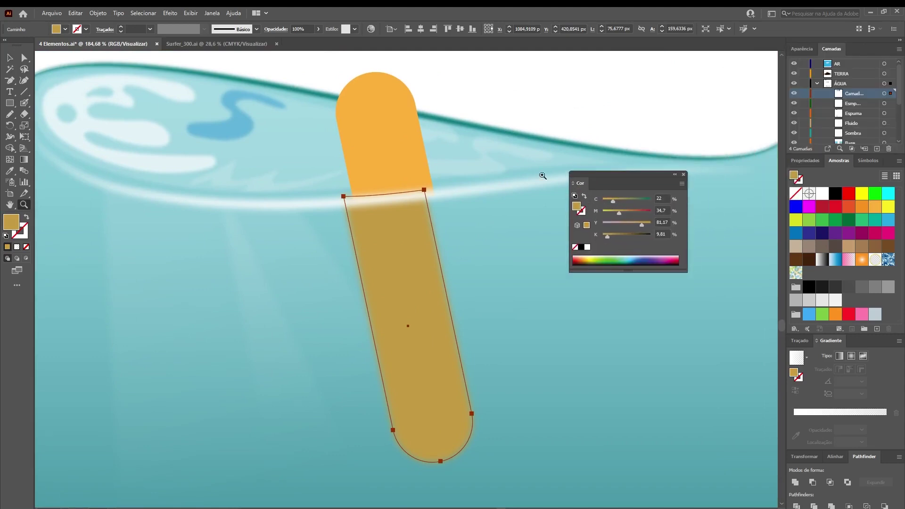
pyautogui.press('v')
pyautogui.click(414, 146)
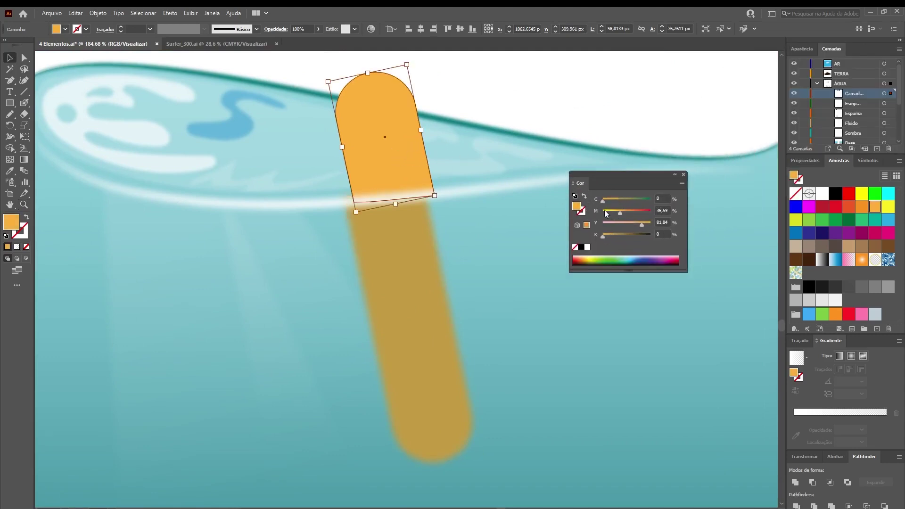
pyautogui.click(662, 212)
pyautogui.write('37')
pyautogui.press('Return')
pyautogui.moveTo(668, 222); pyautogui.dragTo(659, 222)
pyautogui.write('1')
pyautogui.press('Return')
# Dull the submerged lower part by raising its cyan to 24, then zoom out
pyautogui.click(407, 208)
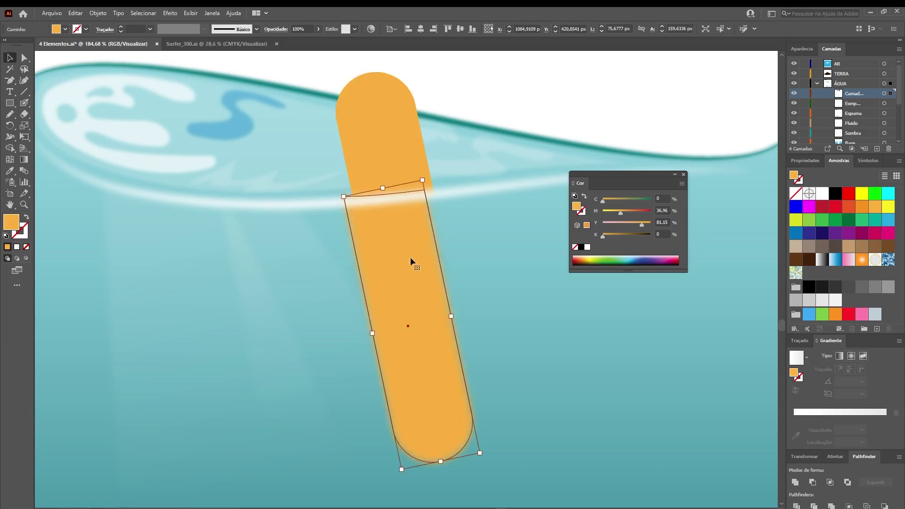
pyautogui.moveTo(604, 202); pyautogui.dragTo(613, 202)
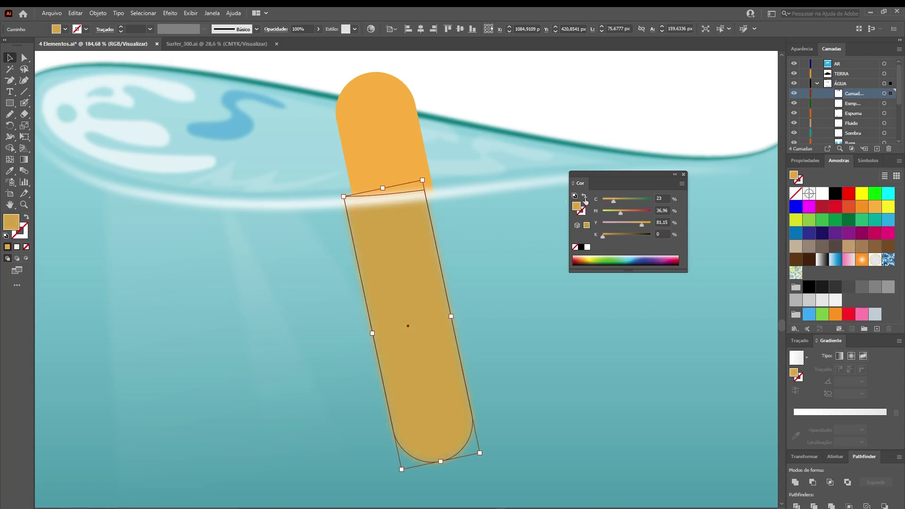
pyautogui.moveTo(616, 203); pyautogui.dragTo(617, 203)
pyautogui.click(584, 131)
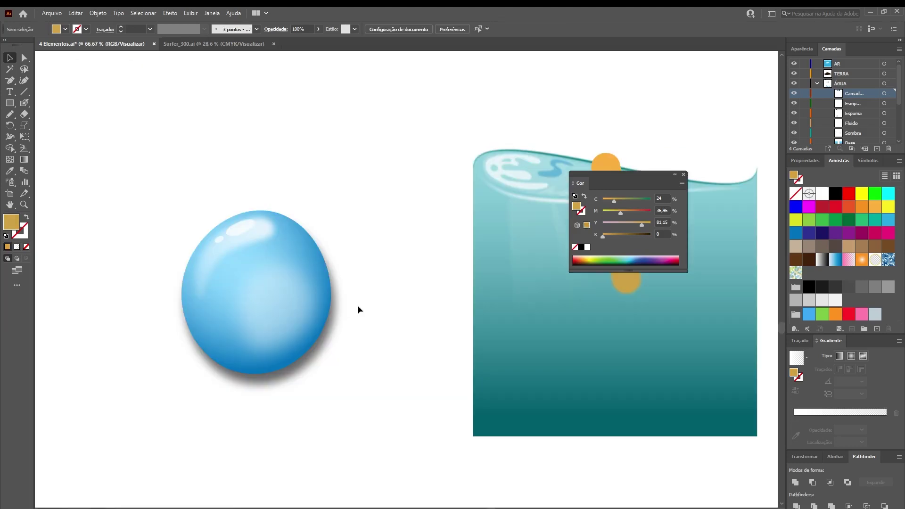
pyautogui.hotkey('ctrl', '-')
# Draw a Pencil blob below the blue drop with its radial gradient; place Gradient and Color panels side by side
pyautogui.scroll(-3, 356, 203)
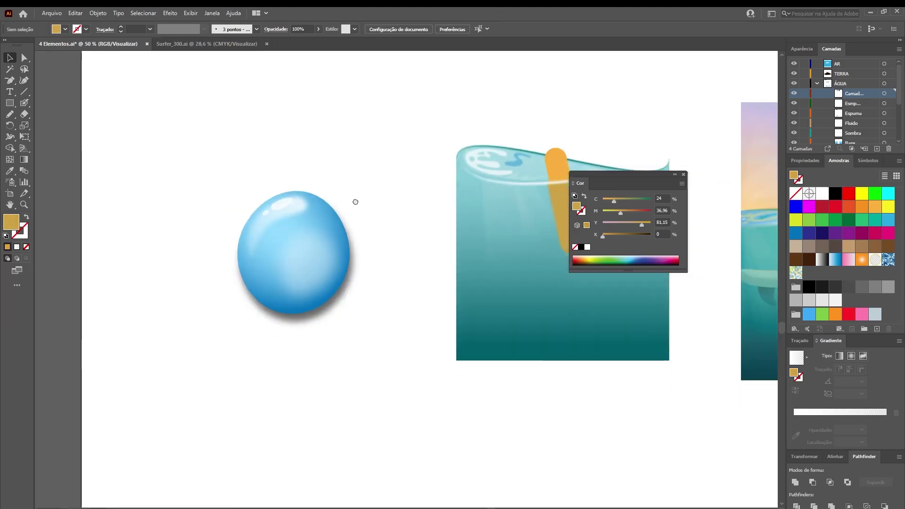
pyautogui.click(342, 176)
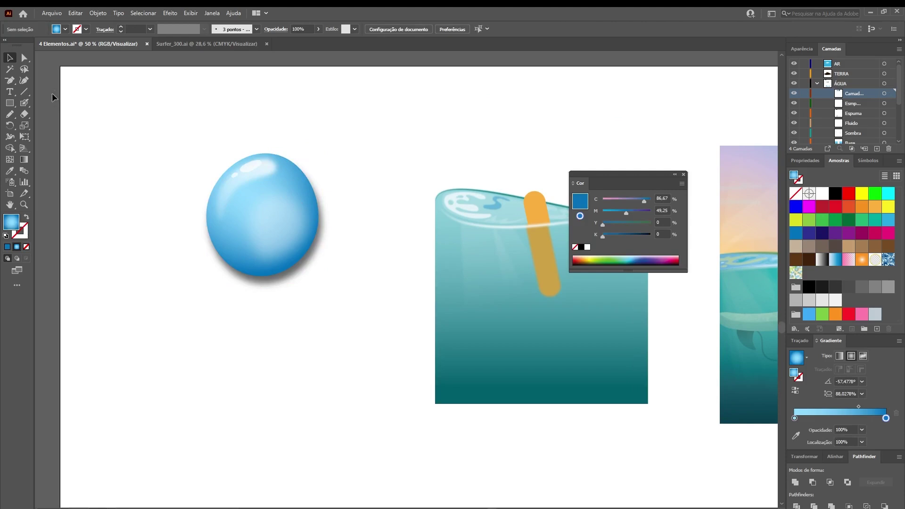
pyautogui.click(9, 115)
pyautogui.scroll(-2, 272, 330)
pyautogui.moveTo(282, 296)
pyautogui.mouseDown()
pyautogui.moveTo(242, 312)
pyautogui.moveTo(219, 344)
pyautogui.moveTo(221, 390)
pyautogui.moveTo(250, 420)
pyautogui.moveTo(291, 422)
pyautogui.moveTo(323, 397)
pyautogui.moveTo(341, 360)
pyautogui.moveTo(317, 312)
pyautogui.moveTo(283, 297)
pyautogui.mouseUp()
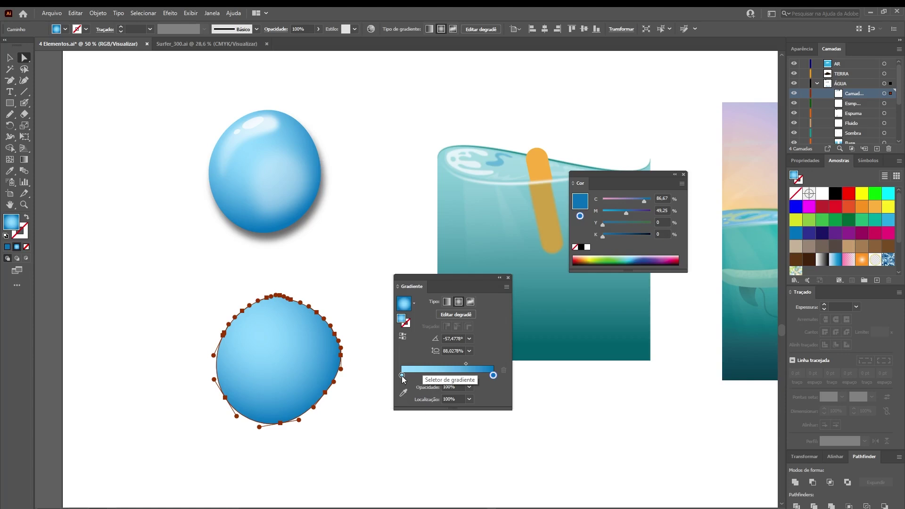
pyautogui.moveTo(451, 408); pyautogui.dragTo(447, 468)
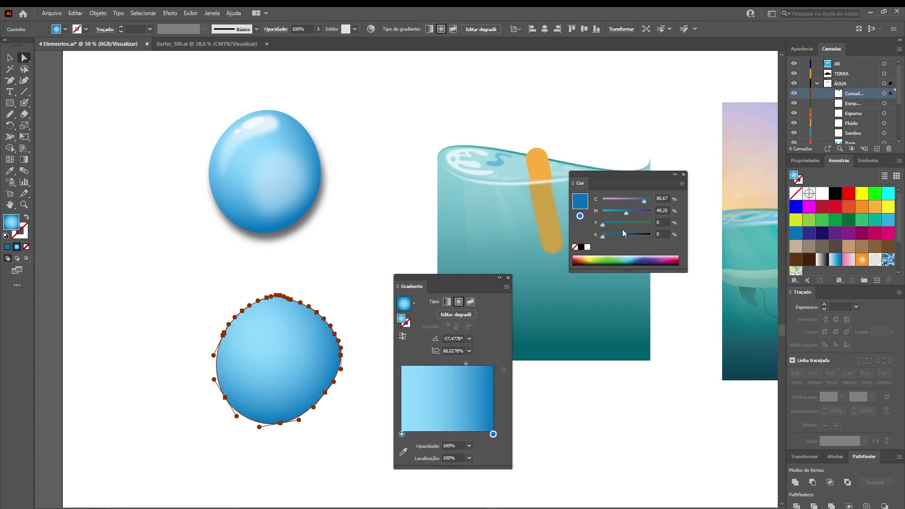
pyautogui.moveTo(632, 177); pyautogui.dragTo(613, 305)
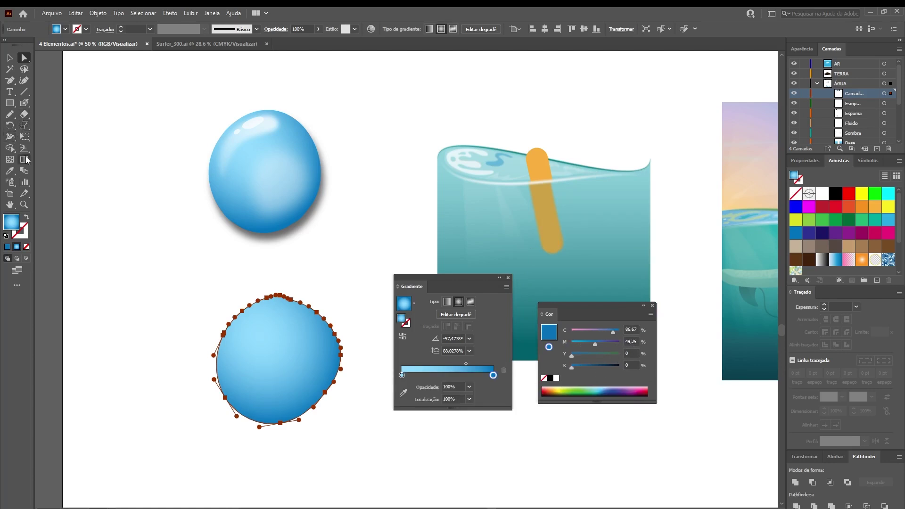
# Redraw the blob's radial gradient toward the upper left and squash it into an ellipse angled about 127°
pyautogui.click(25, 160)
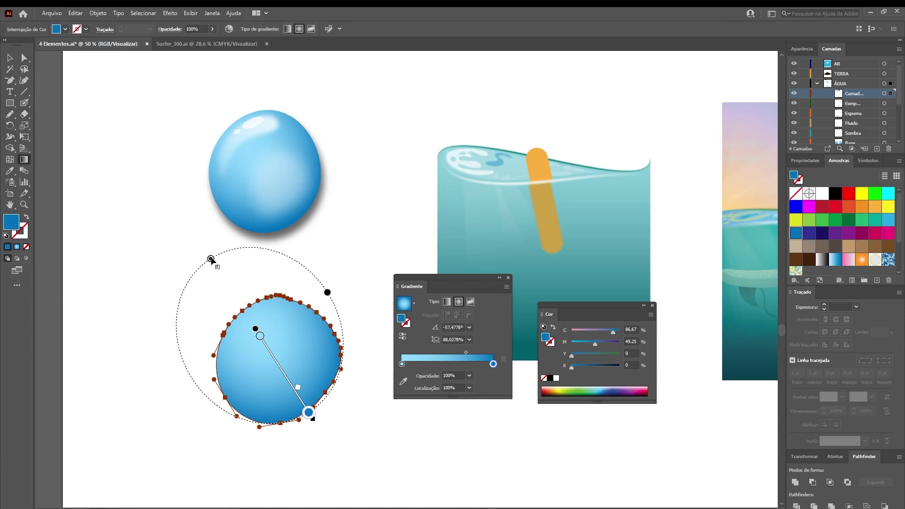
pyautogui.moveTo(277, 362)
pyautogui.mouseDown()
pyautogui.moveTo(298, 361)
pyautogui.moveTo(291, 357)
pyautogui.mouseUp()
pyautogui.moveTo(251, 388); pyautogui.dragTo(304, 343)
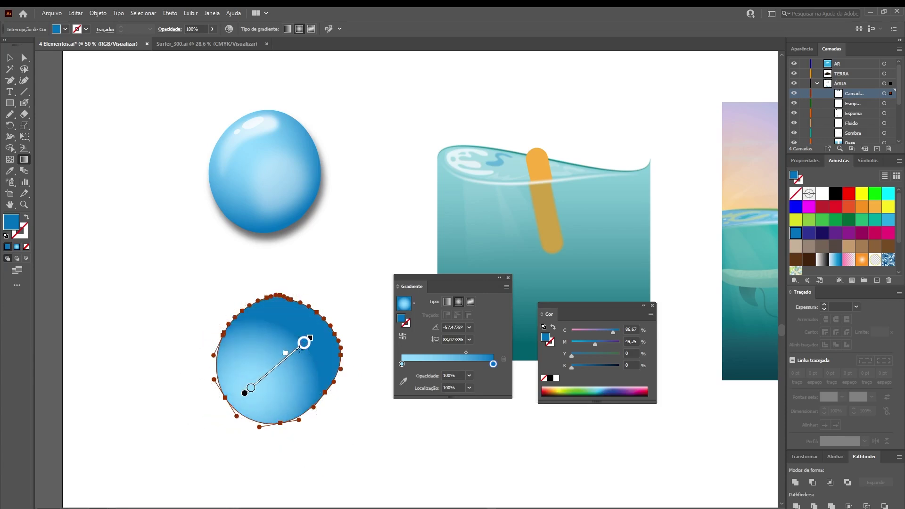
pyautogui.moveTo(303, 383)
pyautogui.mouseDown()
pyautogui.moveTo(274, 324)
pyautogui.moveTo(241, 299)
pyautogui.mouseUp()
pyautogui.moveTo(278, 353); pyautogui.dragTo(225, 290)
pyautogui.moveTo(174, 388); pyautogui.dragTo(190, 375)
pyautogui.moveTo(198, 265)
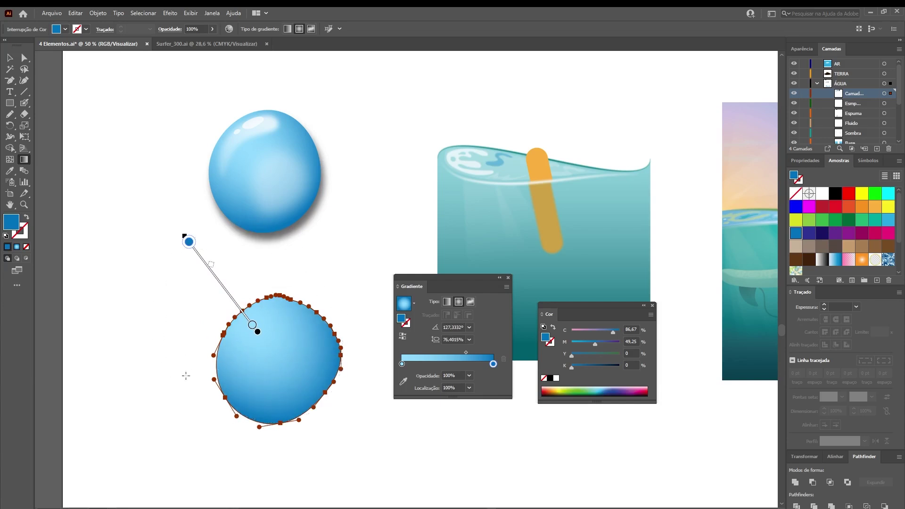
pyautogui.moveTo(190, 377); pyautogui.dragTo(182, 382)
pyautogui.moveTo(223, 287); pyautogui.dragTo(227, 290)
# Draw a freehand loop inside the lower blob and select the droplet's inner highlight
pyautogui.hotkey('ctrl', 'shift', 'a')
pyautogui.press('n')
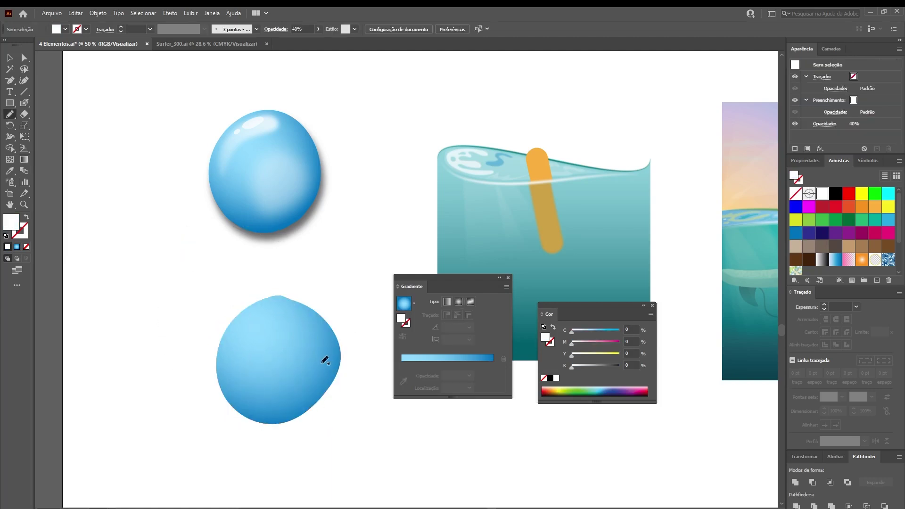
pyautogui.moveTo(288, 408)
pyautogui.mouseDown()
pyautogui.moveTo(322, 369)
pyautogui.moveTo(320, 345)
pyautogui.moveTo(295, 337)
pyautogui.moveTo(270, 351)
pyautogui.moveTo(257, 384)
pyautogui.moveTo(298, 402)
pyautogui.mouseUp()
pyautogui.press('a')
pyautogui.click(289, 392)
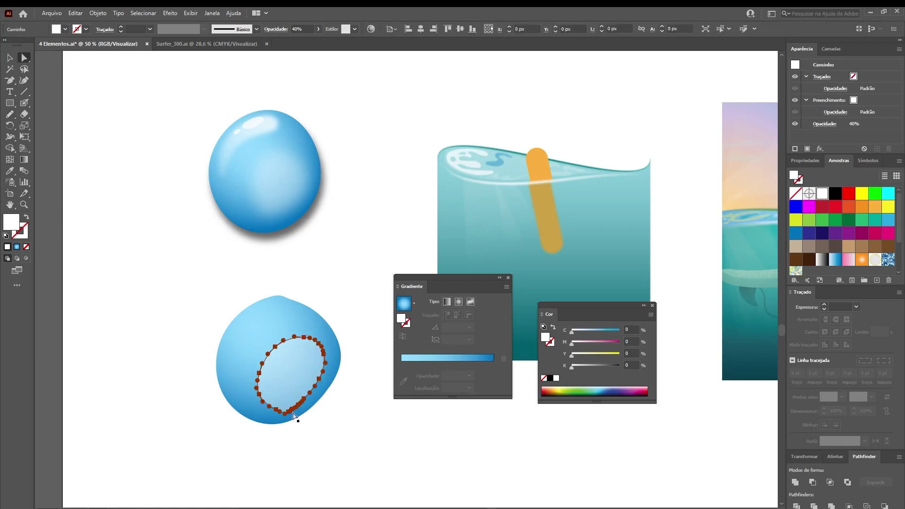
pyautogui.click(277, 320)
pyautogui.press('p')
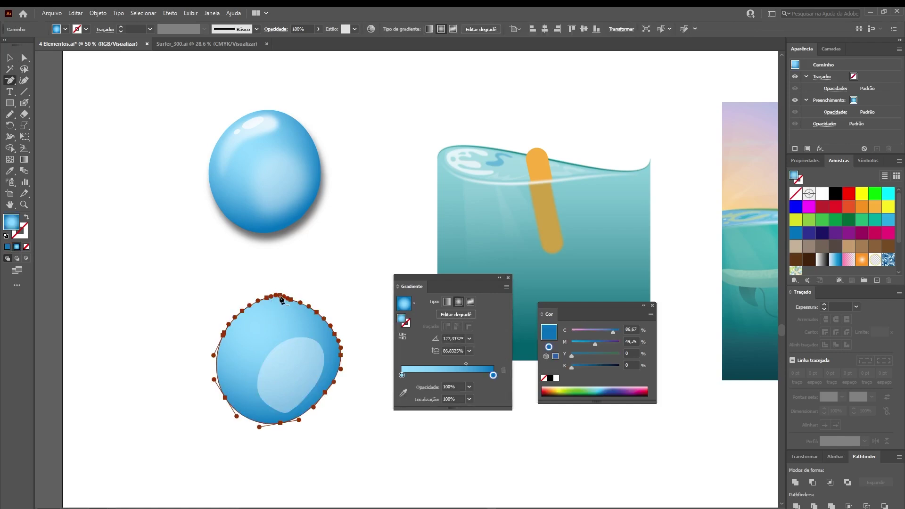
pyautogui.press('a')
pyautogui.click(297, 369)
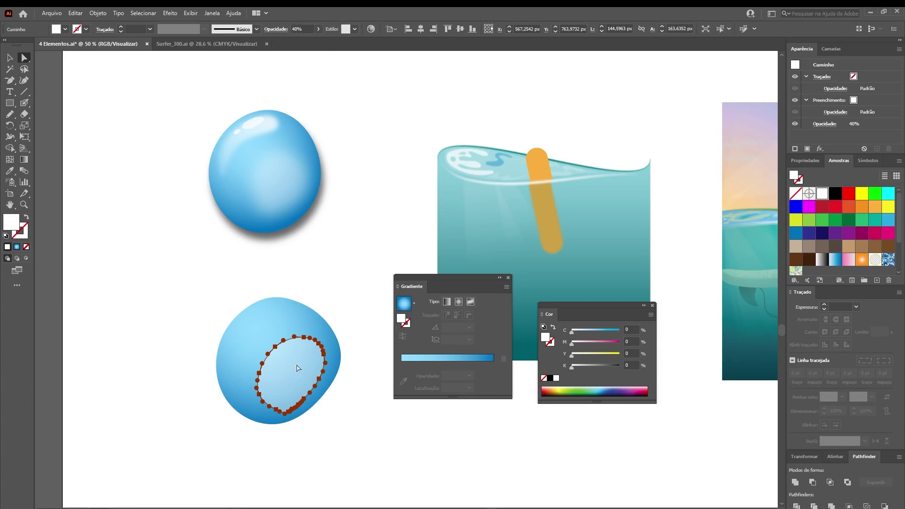
# Apply a 40 px Gaussian Blur to the inner highlight
pyautogui.click(171, 14)
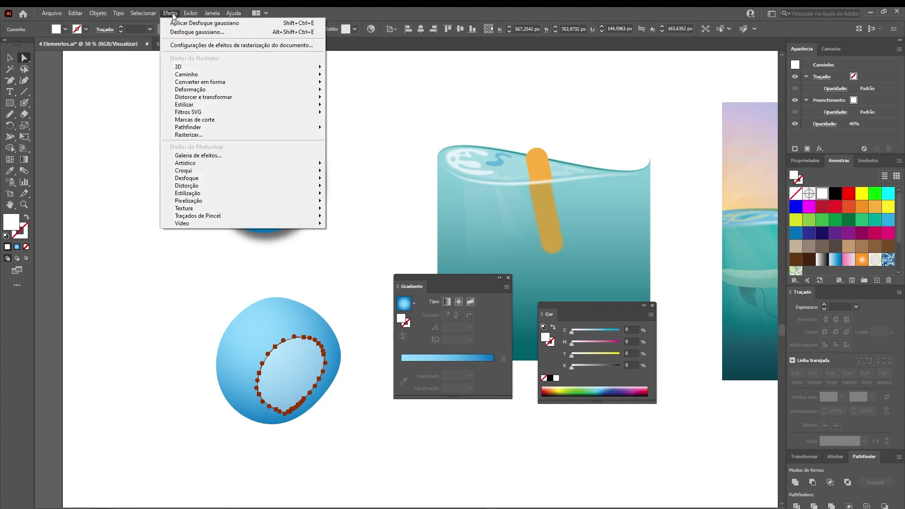
pyautogui.moveTo(236, 183)
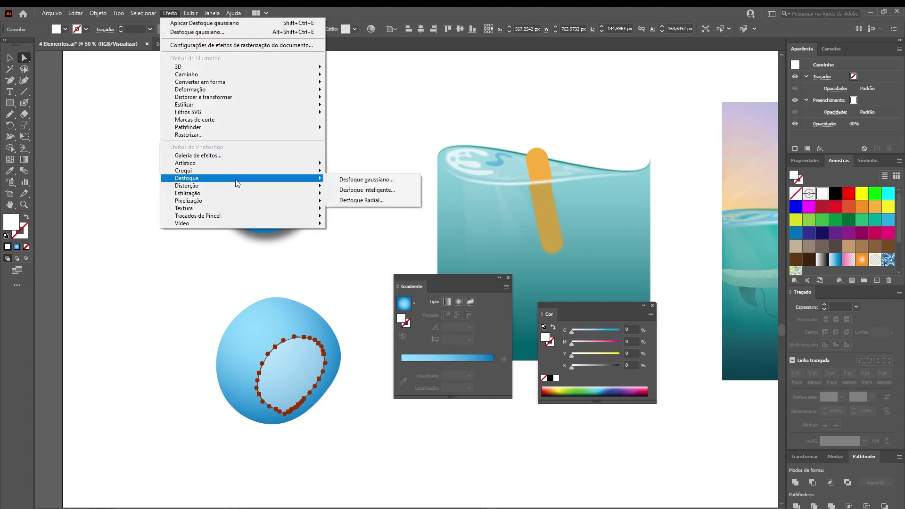
pyautogui.click(367, 180)
pyautogui.moveTo(211, 241); pyautogui.dragTo(186, 245)
pyautogui.write('40')
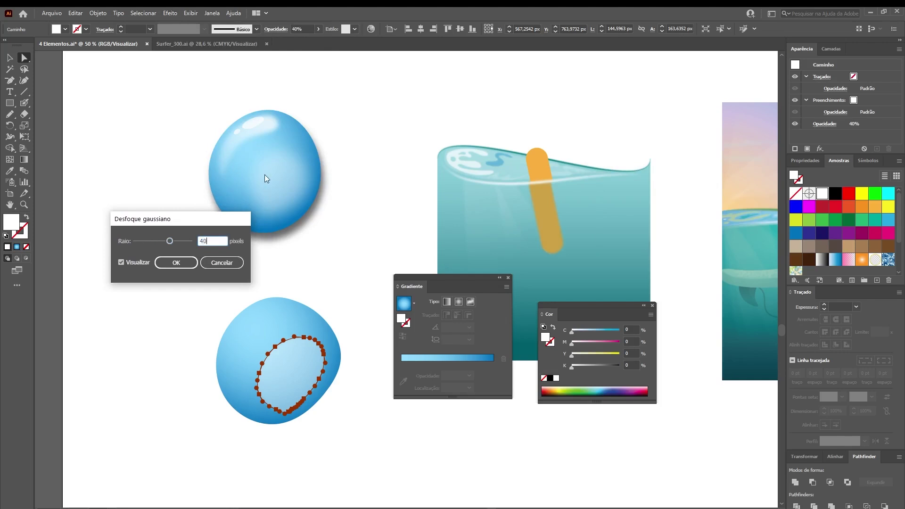
pyautogui.click(179, 262)
pyautogui.click(215, 302)
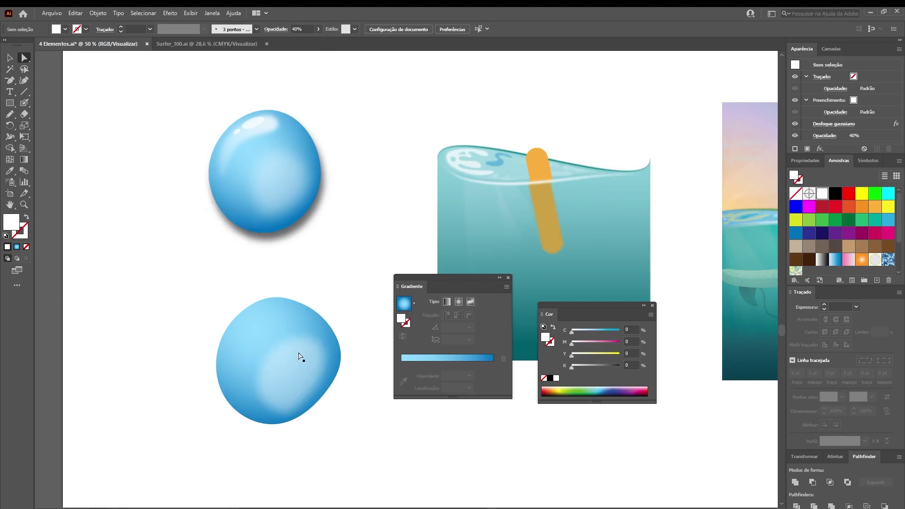
# Increase the inner highlight's Gaussian Blur radius to 60 px
pyautogui.click(303, 373)
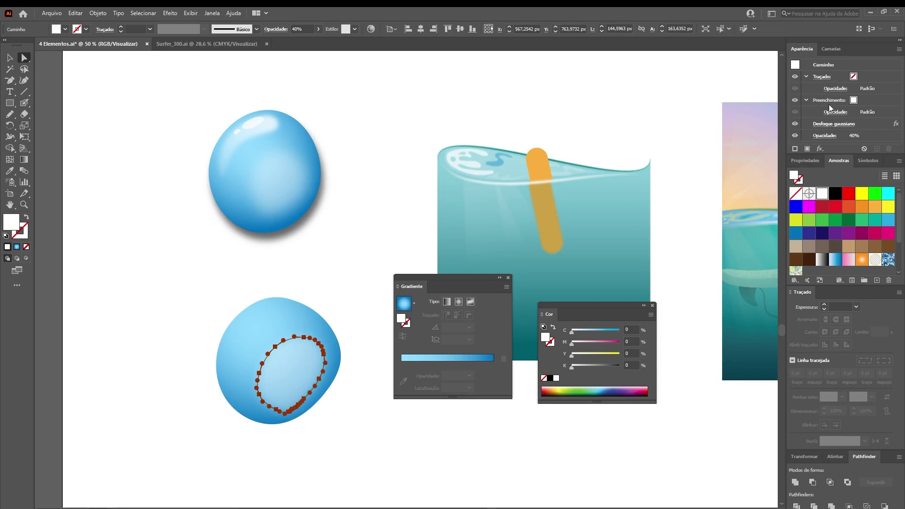
pyautogui.click(838, 124)
pyautogui.moveTo(207, 242); pyautogui.dragTo(168, 256)
pyautogui.write('60')
pyautogui.press('Return')
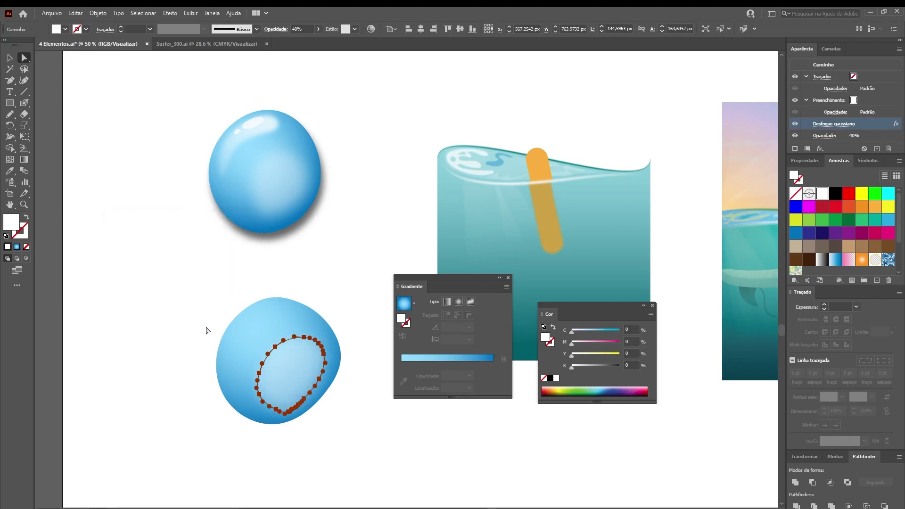
pyautogui.click(206, 330)
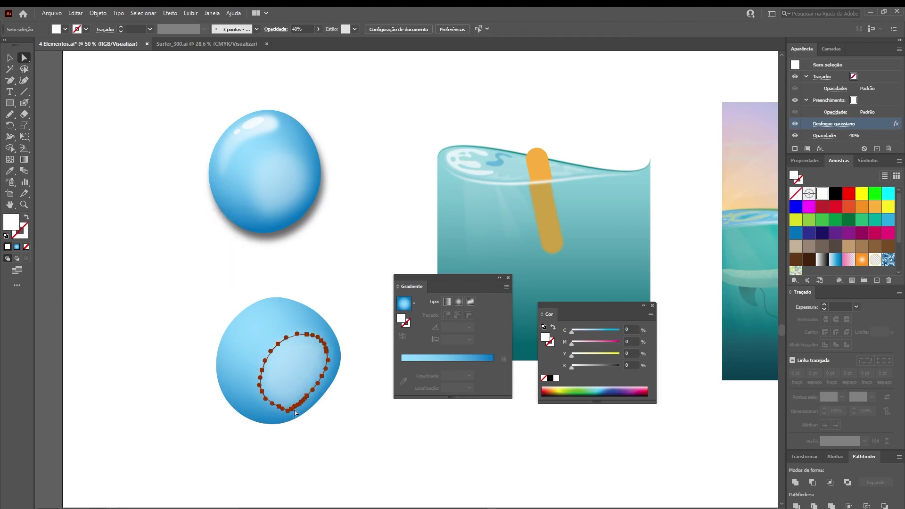
# Draw a white highlight along the droplet's upper-left edge with the Pencil
pyautogui.click(294, 413)
pyautogui.press('p')
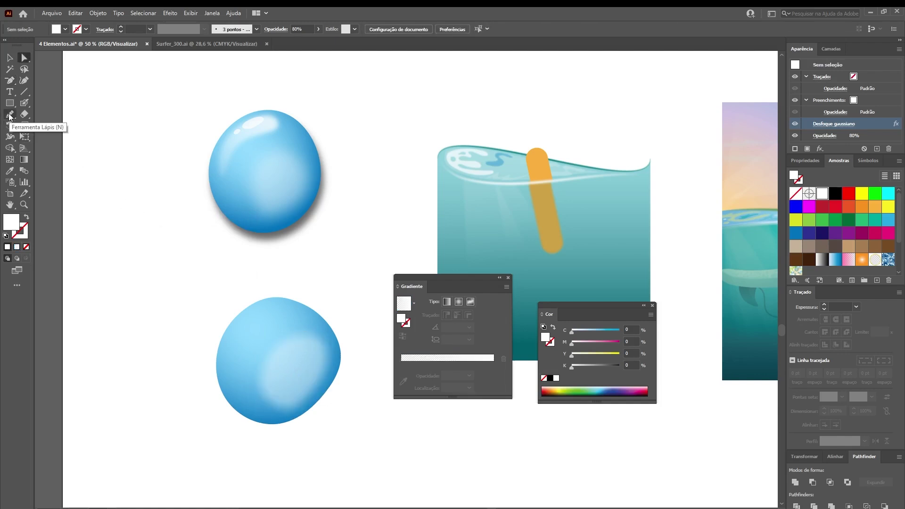
pyautogui.click(12, 116)
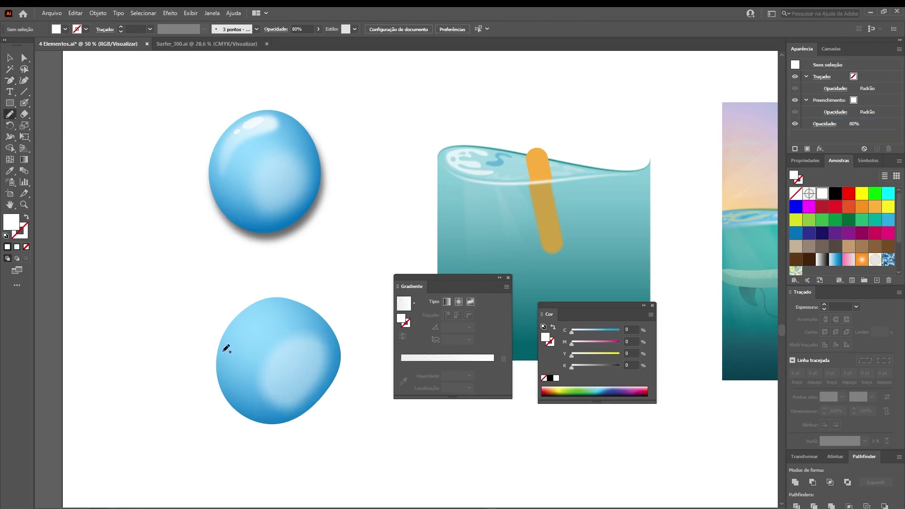
pyautogui.moveTo(226, 339)
pyautogui.mouseDown()
pyautogui.moveTo(253, 307)
pyautogui.moveTo(273, 303)
pyautogui.moveTo(283, 312)
pyautogui.moveTo(227, 360)
pyautogui.mouseUp()
pyautogui.press('a')
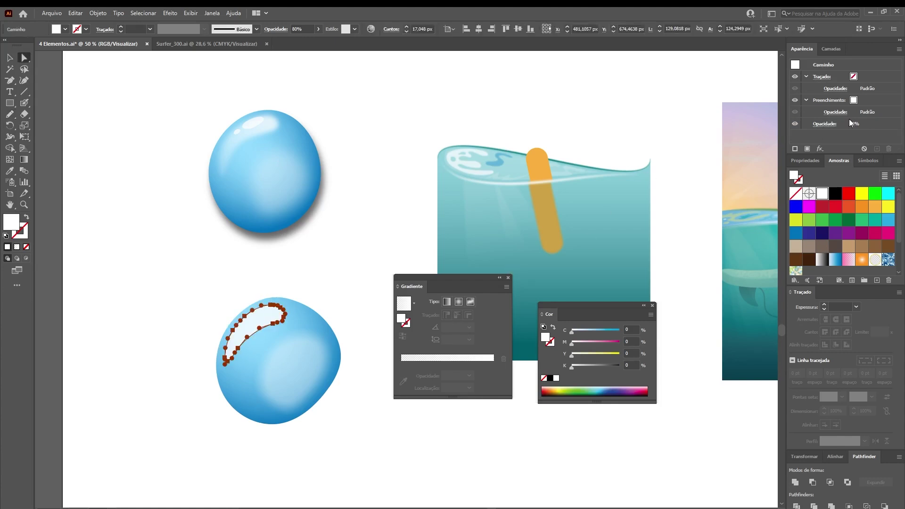
# Give the new upper-left highlight a 20 px Gaussian Blur
pyautogui.click(170, 13)
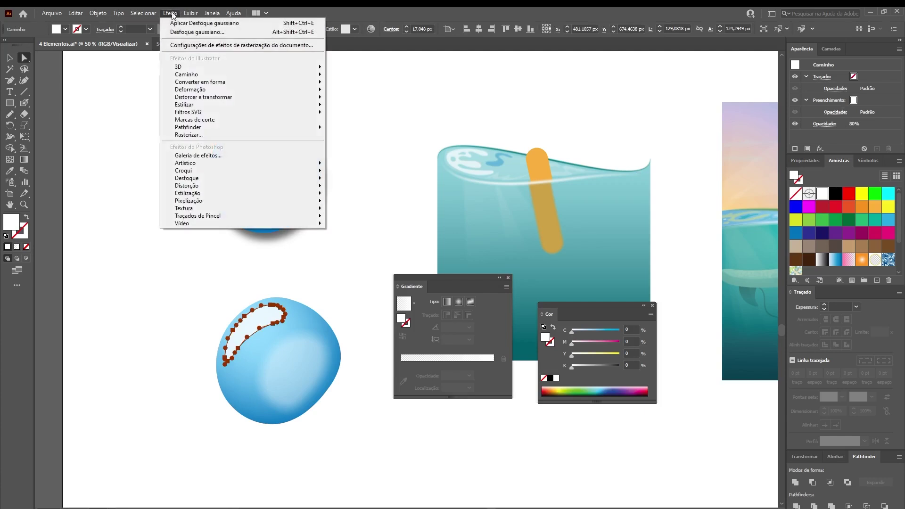
pyautogui.click(192, 32)
pyautogui.click(208, 241)
pyautogui.write('20')
pyautogui.press('Return')
pyautogui.click(213, 255)
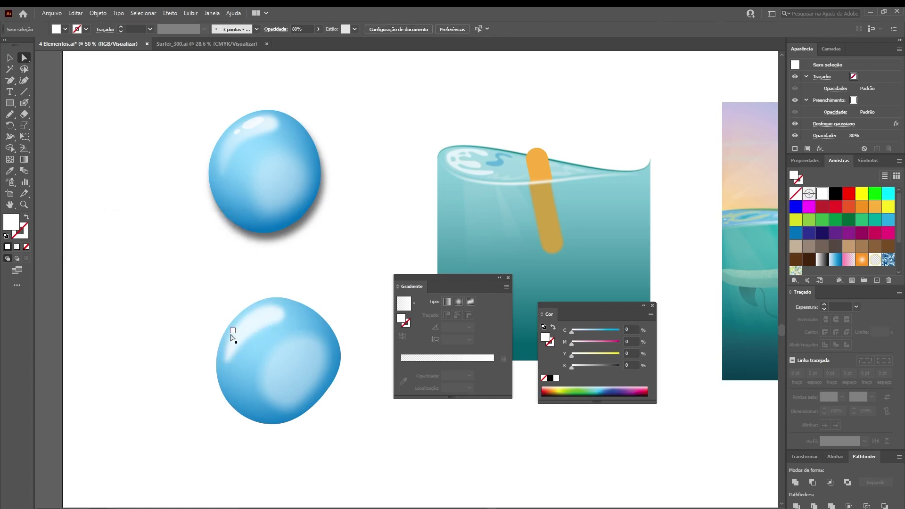
# Fill the highlight with a linear gradient fading to 0% opacity, running down-left from its top
pyautogui.click(273, 320)
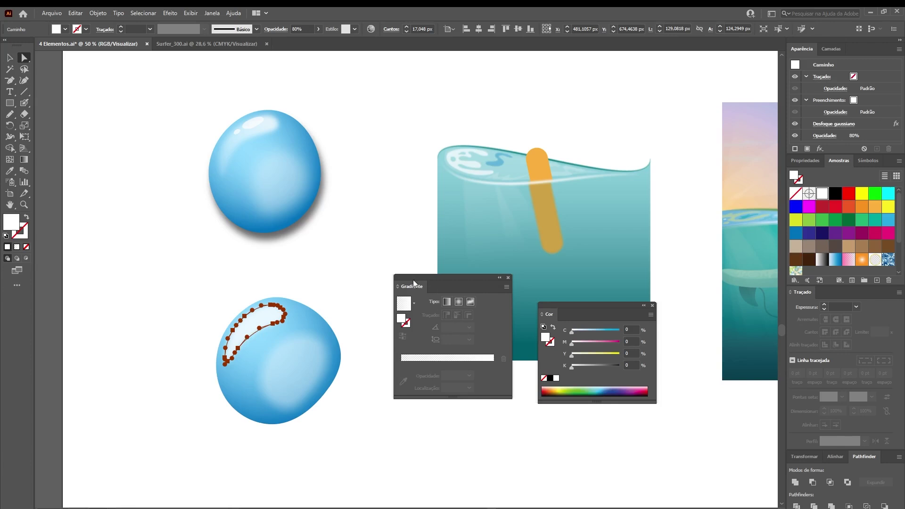
pyautogui.click(450, 364)
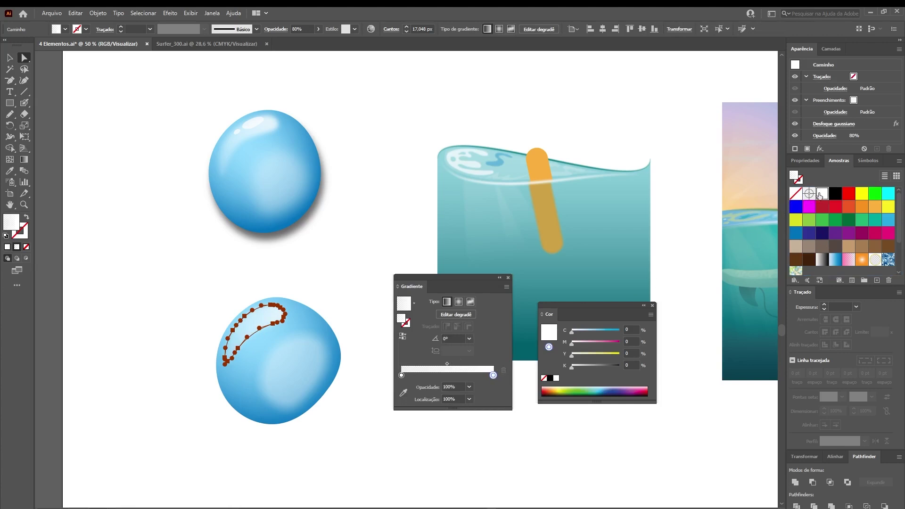
pyautogui.click(401, 375)
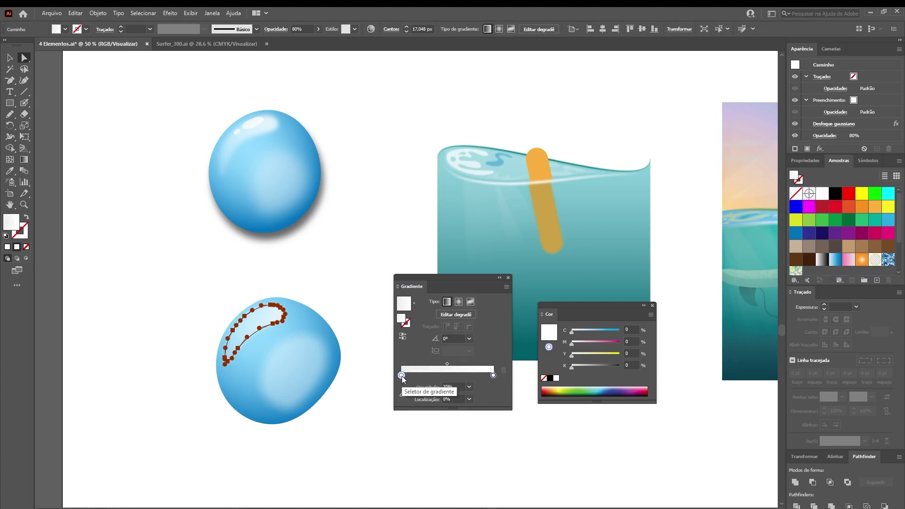
pyautogui.moveTo(454, 387); pyautogui.dragTo(424, 389)
pyautogui.write('0')
pyautogui.press('Return')
pyautogui.press('g')
pyautogui.scroll(3, 248, 327)
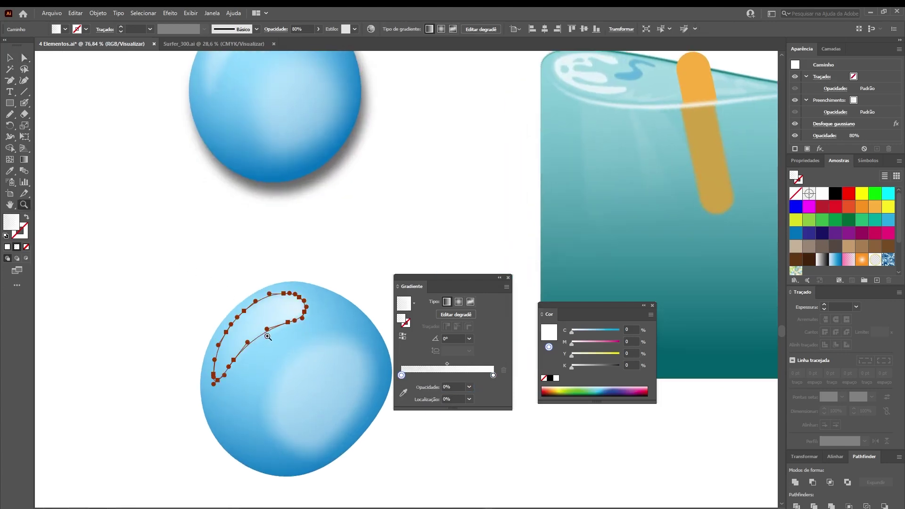
pyautogui.moveTo(287, 300)
pyautogui.mouseDown()
pyautogui.moveTo(246, 335)
pyautogui.moveTo(283, 298)
pyautogui.mouseUp()
# Deselect the highlight and zoom in around the droplets
pyautogui.press('a')
pyautogui.click(176, 250)
pyautogui.scroll(1, 189, 231)
pyautogui.moveTo(253, 161); pyautogui.dragTo(270, 261)
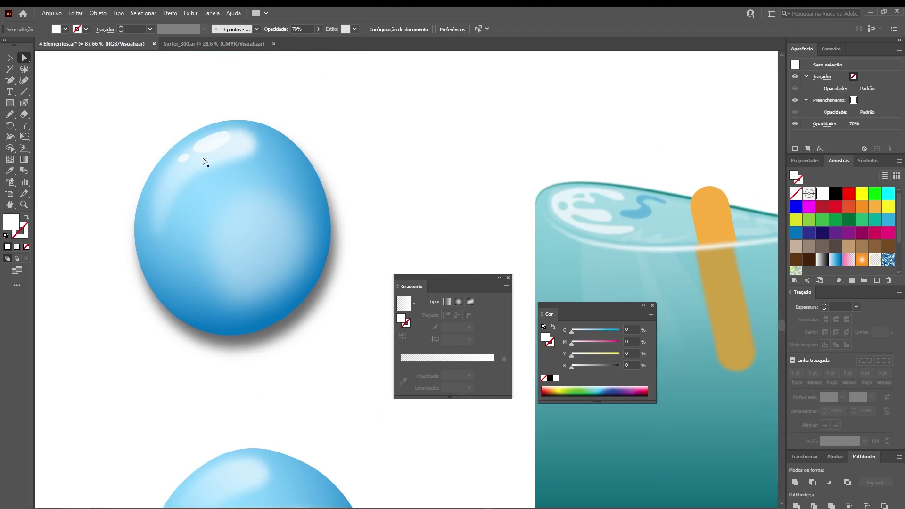
pyautogui.scroll(-5, 250, 154)
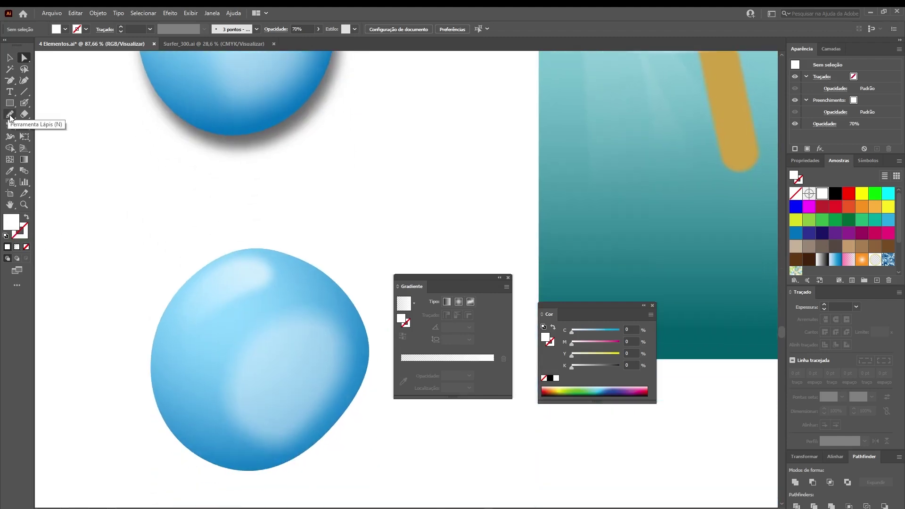
# Draw a small white oval glint near the lower droplet's top-left
pyautogui.click(10, 116)
pyautogui.moveTo(236, 263)
pyautogui.mouseDown()
pyautogui.moveTo(238, 283)
pyautogui.moveTo(261, 258)
pyautogui.moveTo(240, 260)
pyautogui.mouseUp()
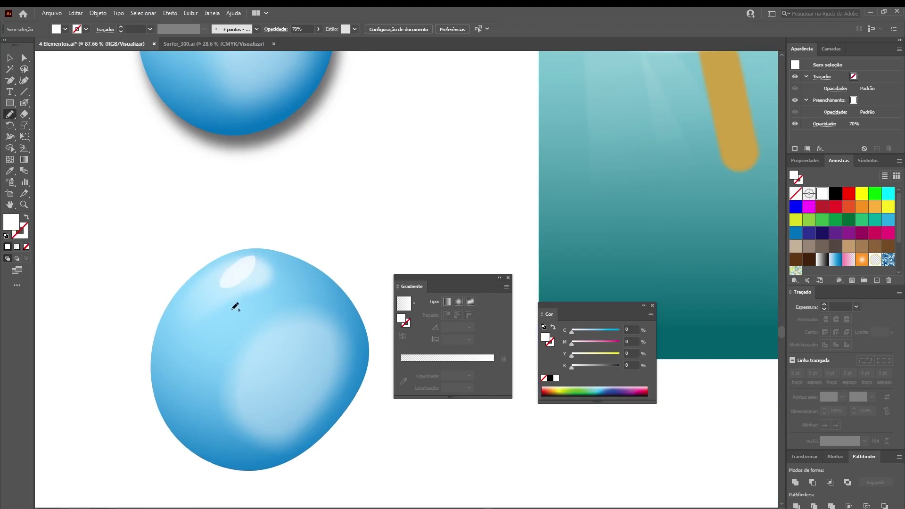
pyautogui.press('a')
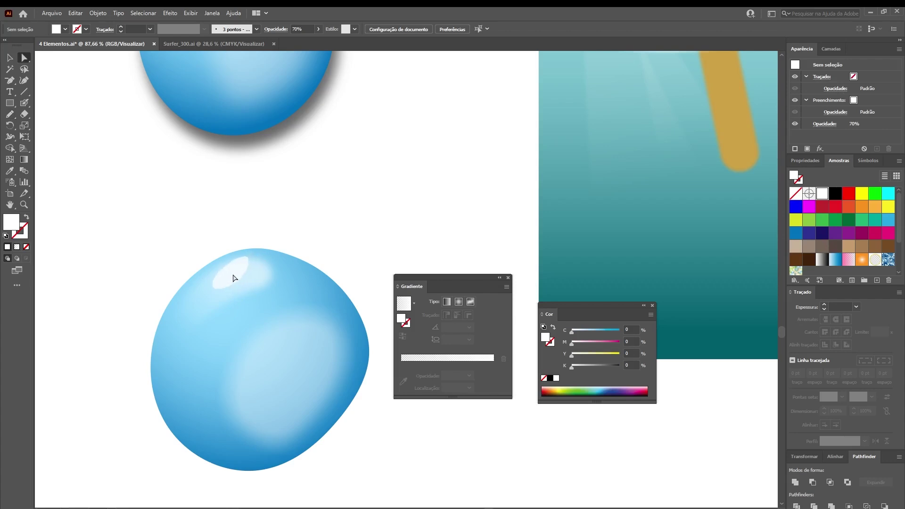
pyautogui.click(235, 277)
pyautogui.press('v')
pyautogui.click(232, 223)
# Add a tiny curved glint beside the oval and preview it with outlines hidden
pyautogui.press('n')
pyautogui.moveTo(194, 290); pyautogui.dragTo(203, 286)
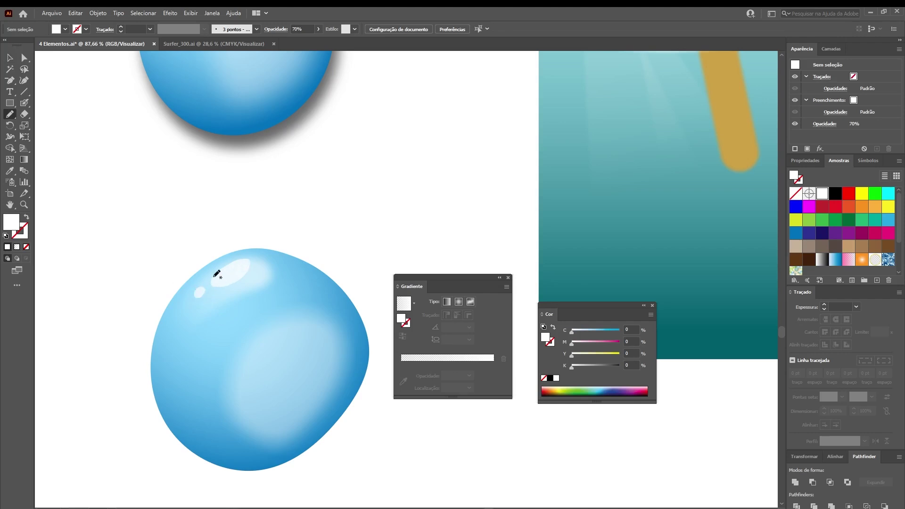
pyautogui.click(24, 58)
pyautogui.click(231, 268)
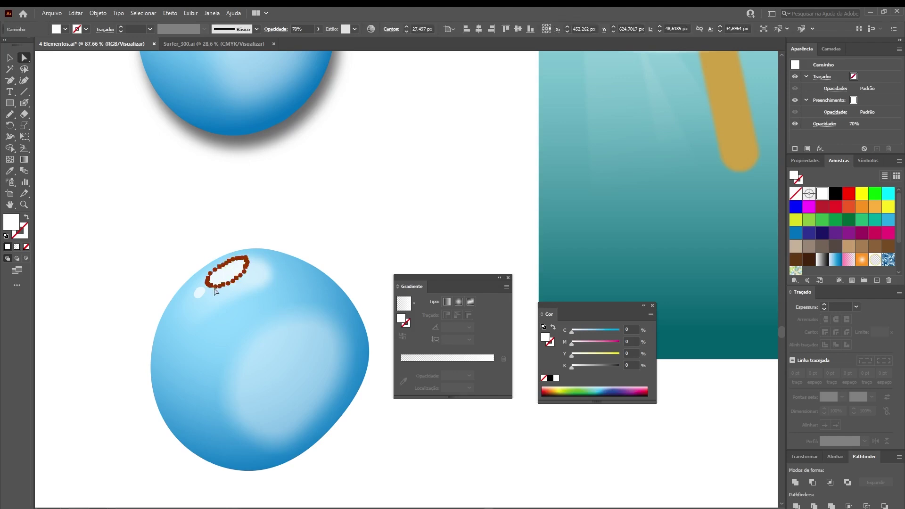
pyautogui.hotkey('ctrl', 'h')
pyautogui.click(148, 268)
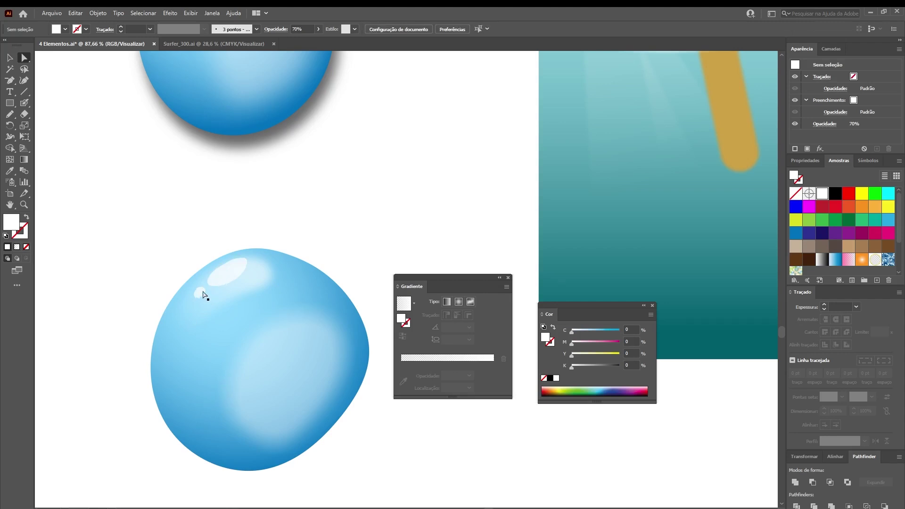
# Zoom in on the lower droplet and nudge the glint highlights slightly left
pyautogui.press('z')
pyautogui.moveTo(267, 354); pyautogui.dragTo(274, 269)
pyautogui.press('space')
pyautogui.press('v')
pyautogui.moveTo(178, 195); pyautogui.dragTo(204, 181)
pyautogui.hotkey('ctrl', 'shift', 'a')
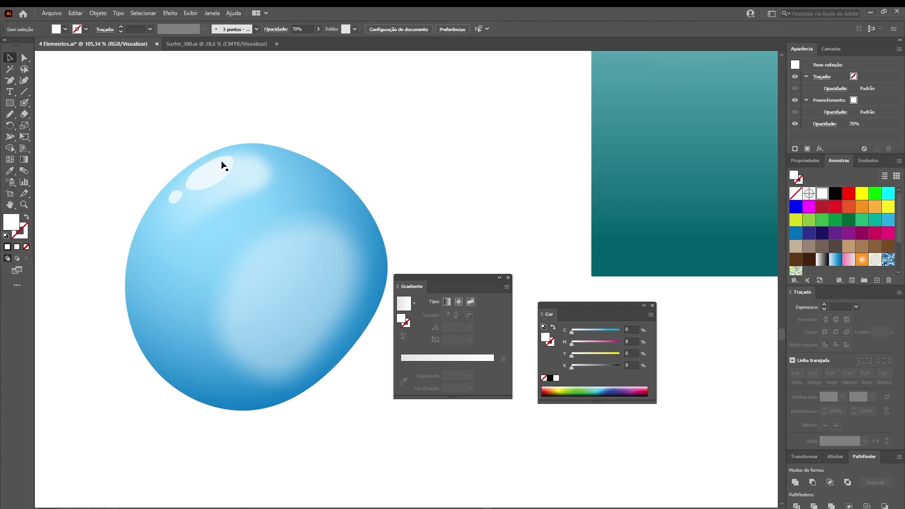
# Fit the artboard in view, then zoom back in on the lower droplet
pyautogui.hotkey('ctrl', '0')
pyautogui.press('z')
pyautogui.moveTo(259, 269); pyautogui.dragTo(315, 214)
pyautogui.press('a')
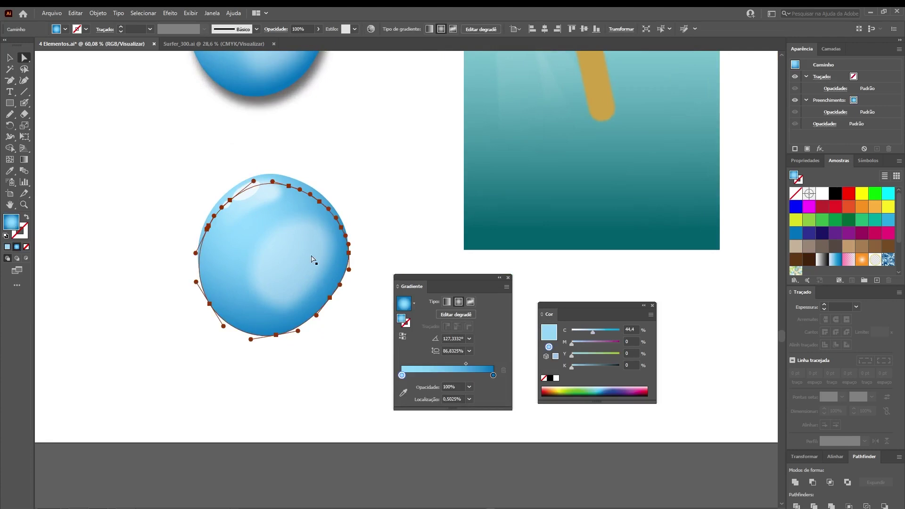
# Send the droplet copy behind the original, fill it black and apply a 20-pixel Gaussian blur
pyautogui.hotkey('ctrl', '[')
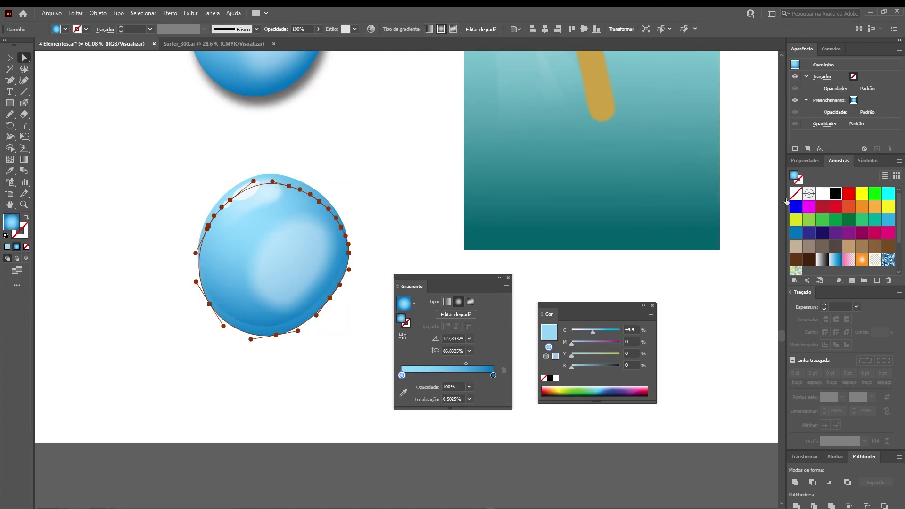
pyautogui.click(835, 193)
pyautogui.click(169, 12)
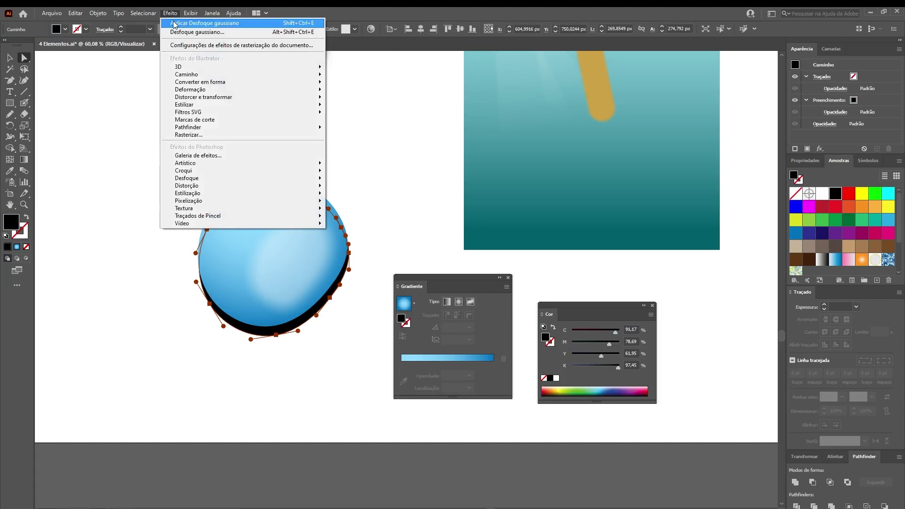
pyautogui.click(201, 33)
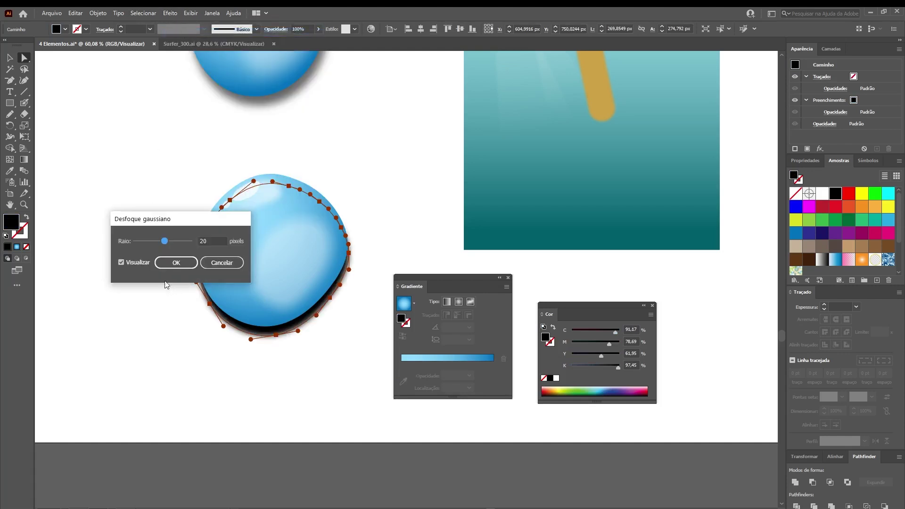
pyautogui.click(209, 240)
pyautogui.click(180, 261)
# Try 40% opacity on the black shadow, settle on 60%, then zoom out to the water artboard
pyautogui.click(310, 29)
pyautogui.write('40')
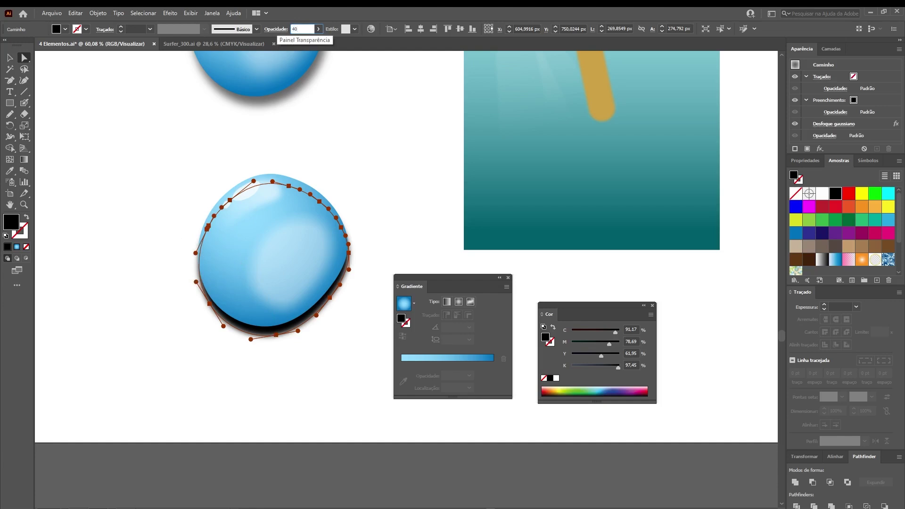
pyautogui.press('Return')
pyautogui.click(133, 222)
pyautogui.click(286, 329)
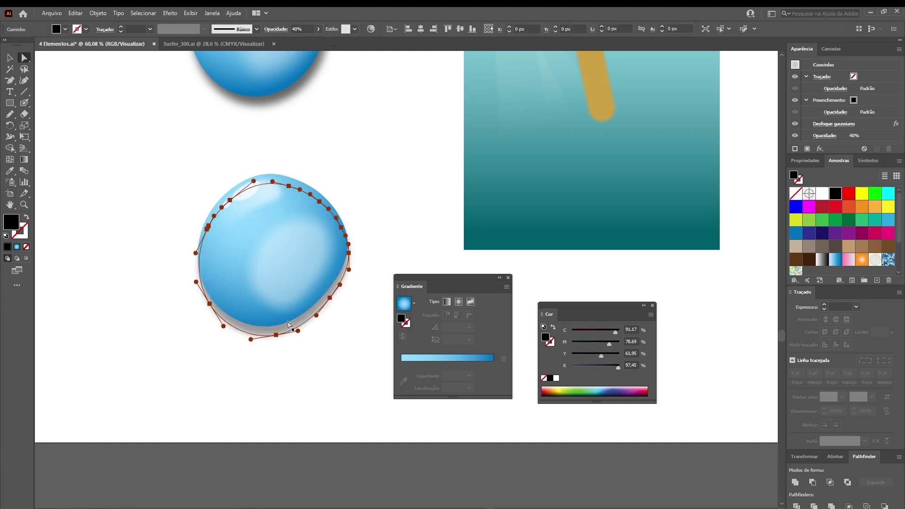
pyautogui.click(301, 29)
pyautogui.write('6')
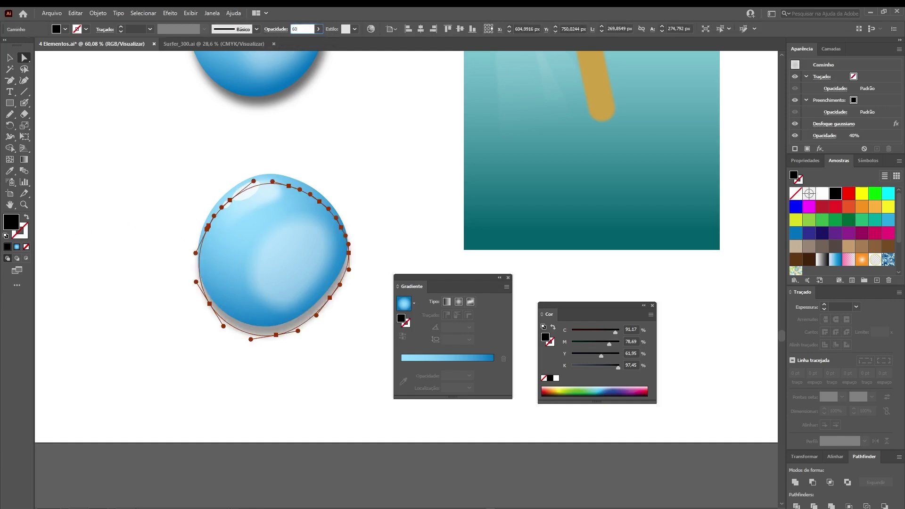
pyautogui.write('0')
pyautogui.press('Return')
pyautogui.click(172, 209)
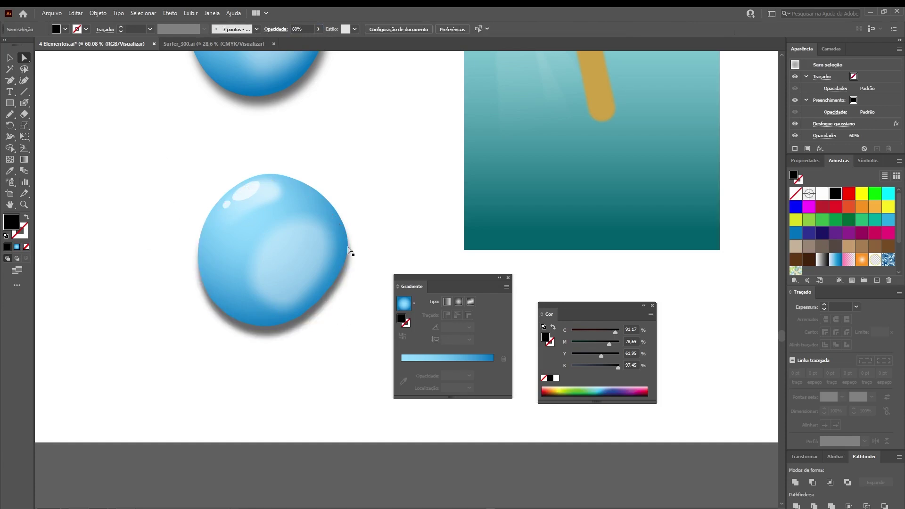
pyautogui.hotkey('ctrl', '-')
pyautogui.hotkey('ctrl', '-')
pyautogui.hotkey('ctrl', '-')
pyautogui.moveTo(299, 250); pyautogui.dragTo(251, 259)
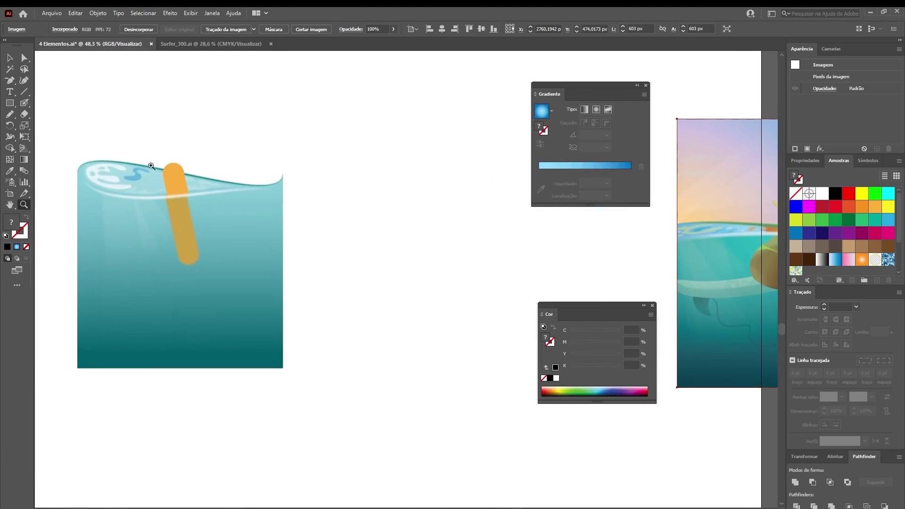
# Draw a black-filled rectangle right of the water scene and widen it leftward
pyautogui.click(10, 103)
pyautogui.click(7, 247)
pyautogui.moveTo(362, 169)
pyautogui.mouseDown()
pyautogui.moveTo(442, 303)
pyautogui.moveTo(537, 374)
pyautogui.mouseUp()
pyautogui.press('v')
pyautogui.hscroll(1, 500, 363)
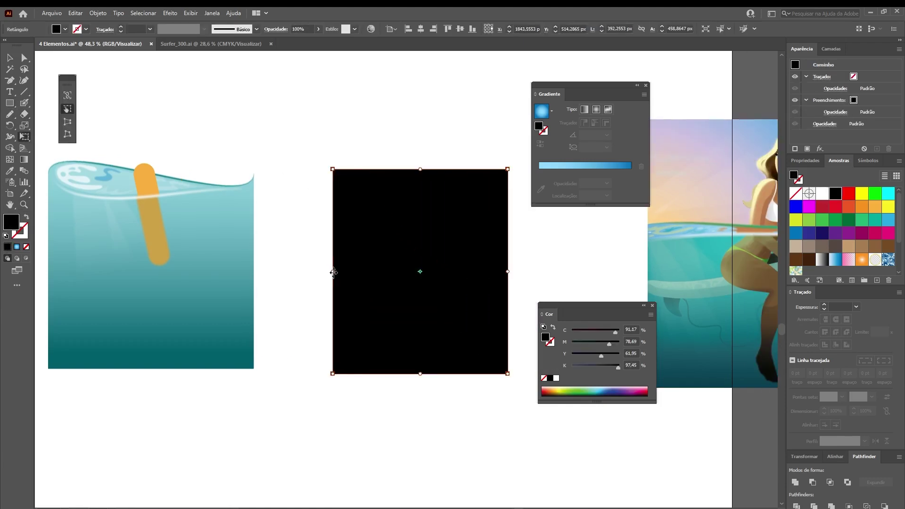
pyautogui.moveTo(330, 271); pyautogui.dragTo(319, 272)
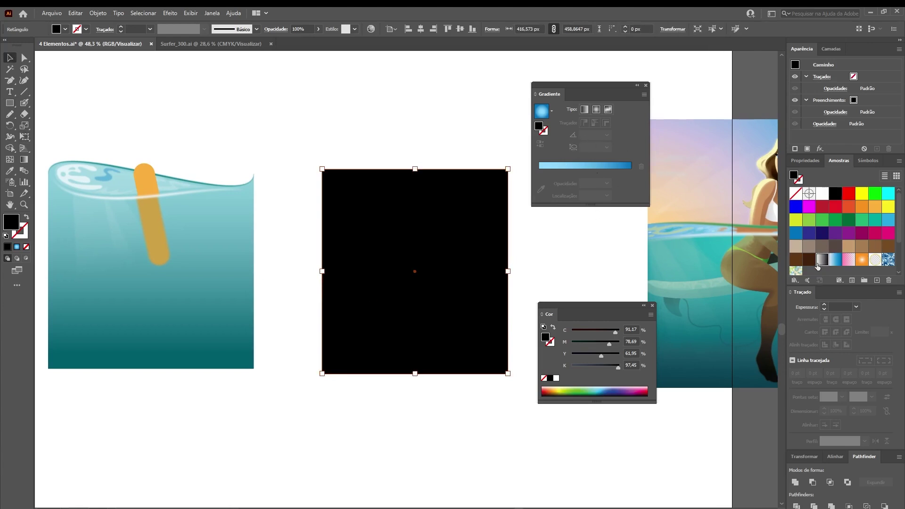
# Fill the rectangle with the white-to-black gradient and set its angle to 90°
pyautogui.click(821, 259)
pyautogui.moveTo(598, 83); pyautogui.dragTo(596, 146)
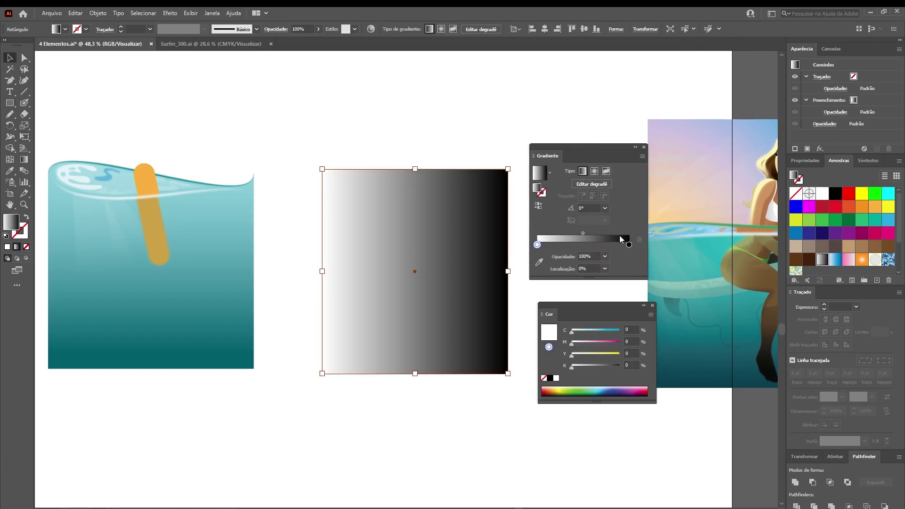
pyautogui.click(580, 209)
pyautogui.write('90')
pyautogui.press('Return')
# Make one gradient stop teal and lighten it by reducing cyan and yellow
pyautogui.click(538, 247)
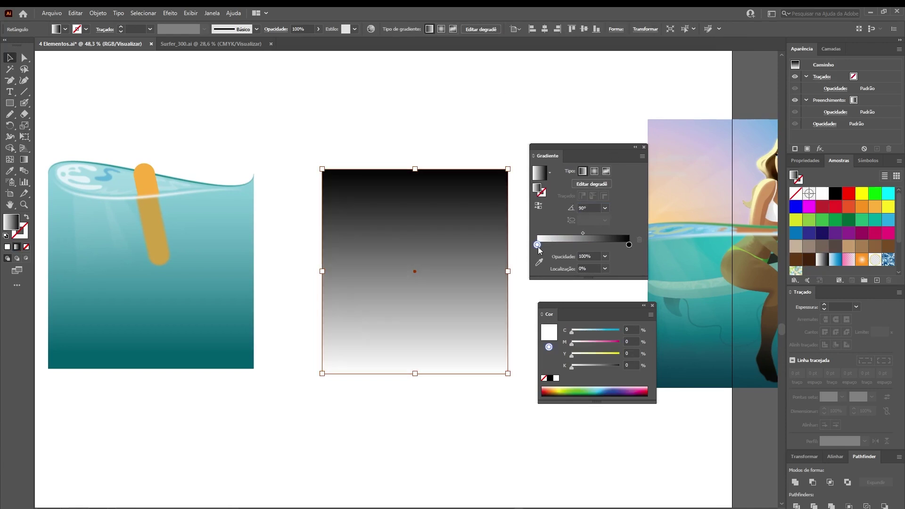
pyautogui.click(630, 245)
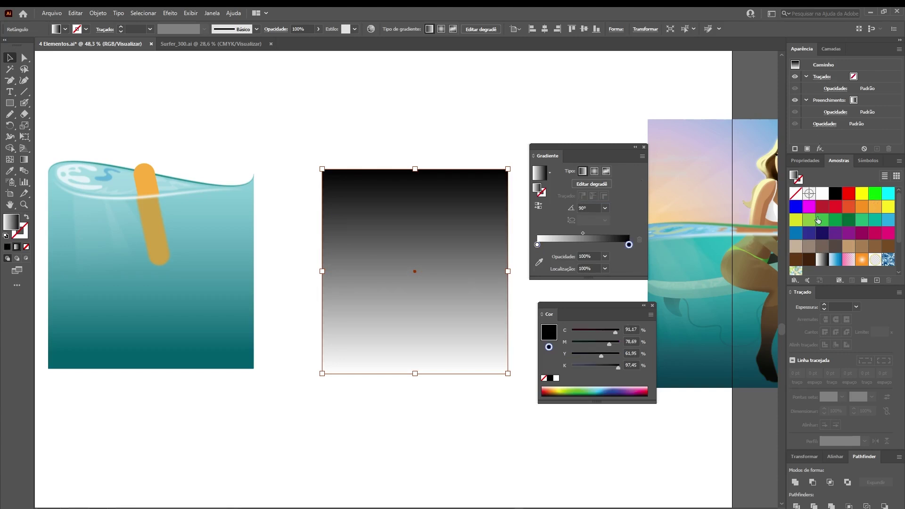
pyautogui.moveTo(875, 223); pyautogui.dragTo(627, 257)
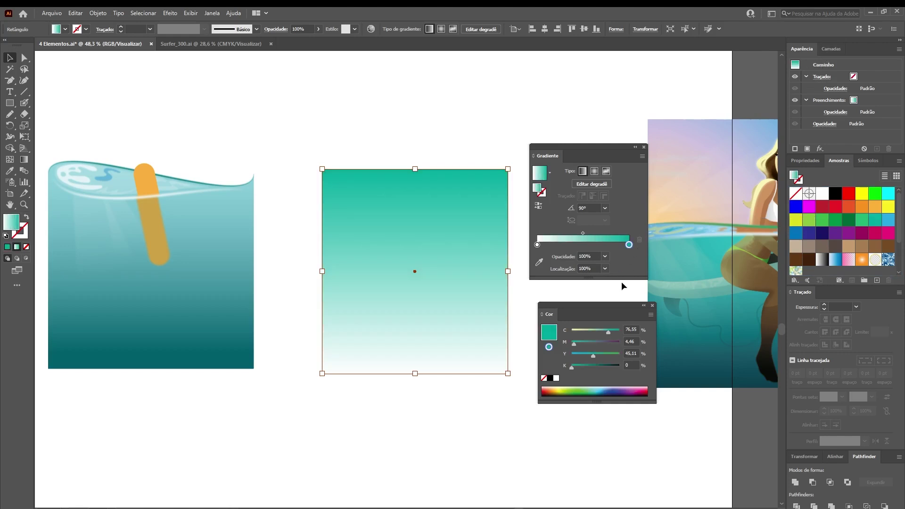
pyautogui.moveTo(616, 304); pyautogui.dragTo(586, 320)
pyautogui.moveTo(583, 343); pyautogui.dragTo(579, 344)
pyautogui.moveTo(586, 320); pyautogui.dragTo(590, 321)
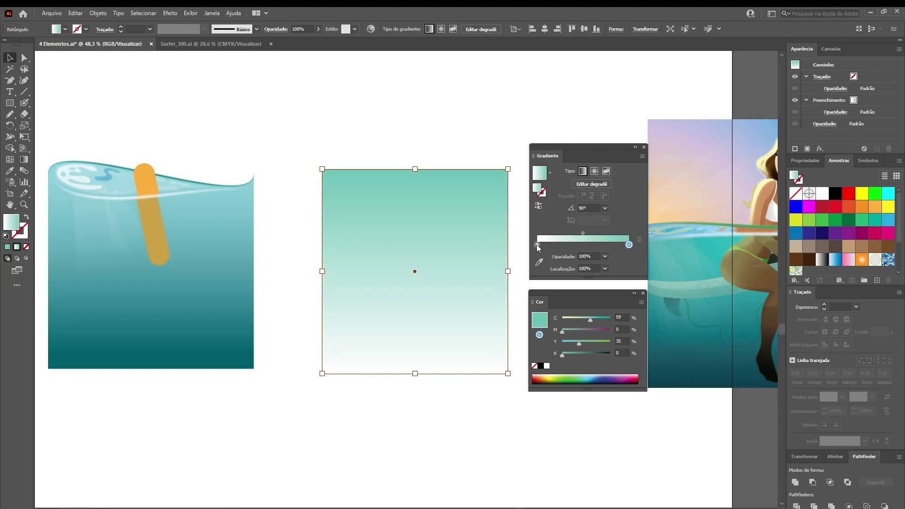
# Turn the other stop dark teal with 100 cyan and added black, then lighten the top teal
pyautogui.click(537, 245)
pyautogui.moveTo(872, 227); pyautogui.dragTo(537, 245)
pyautogui.moveTo(562, 355); pyautogui.dragTo(572, 356)
pyautogui.moveTo(599, 320); pyautogui.dragTo(611, 321)
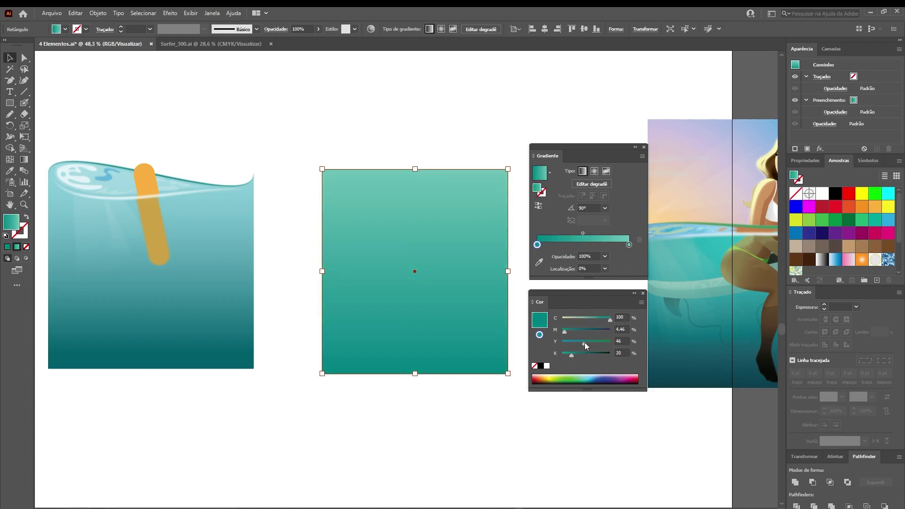
pyautogui.moveTo(575, 356); pyautogui.dragTo(588, 360)
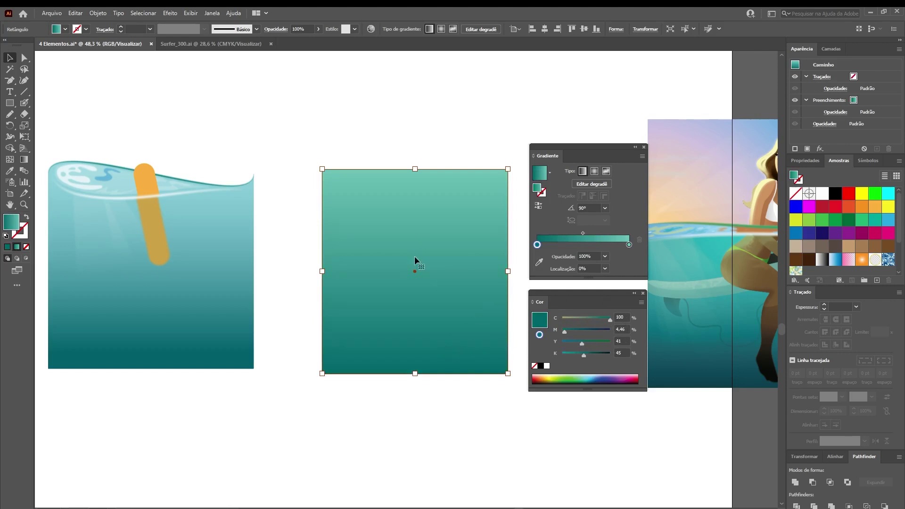
pyautogui.click(629, 246)
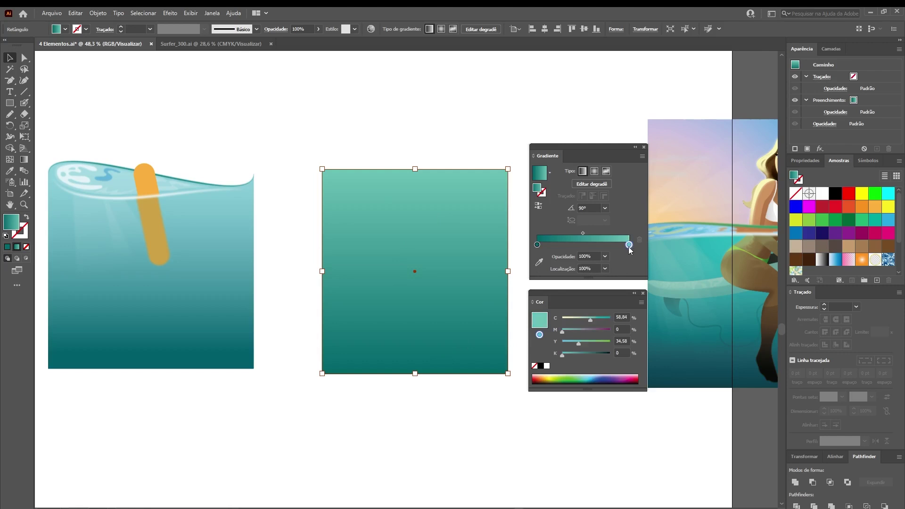
pyautogui.moveTo(590, 319); pyautogui.dragTo(573, 344)
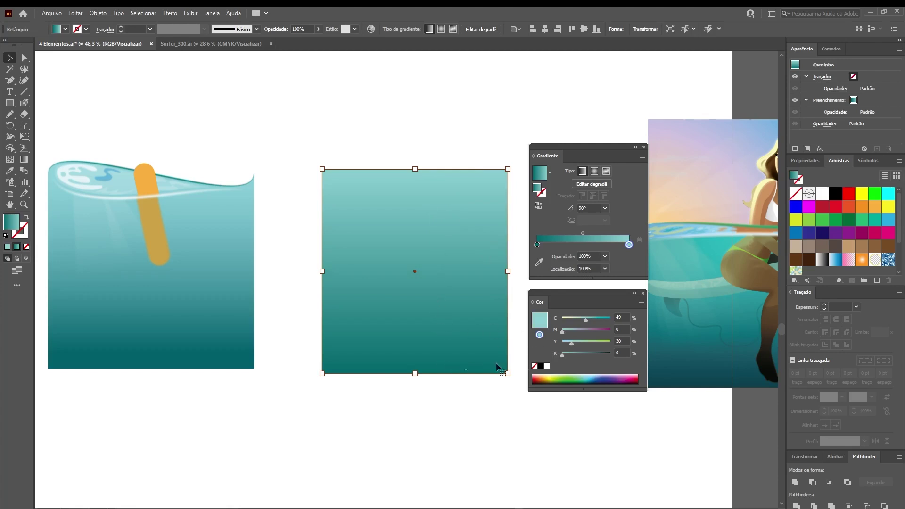
pyautogui.click(537, 245)
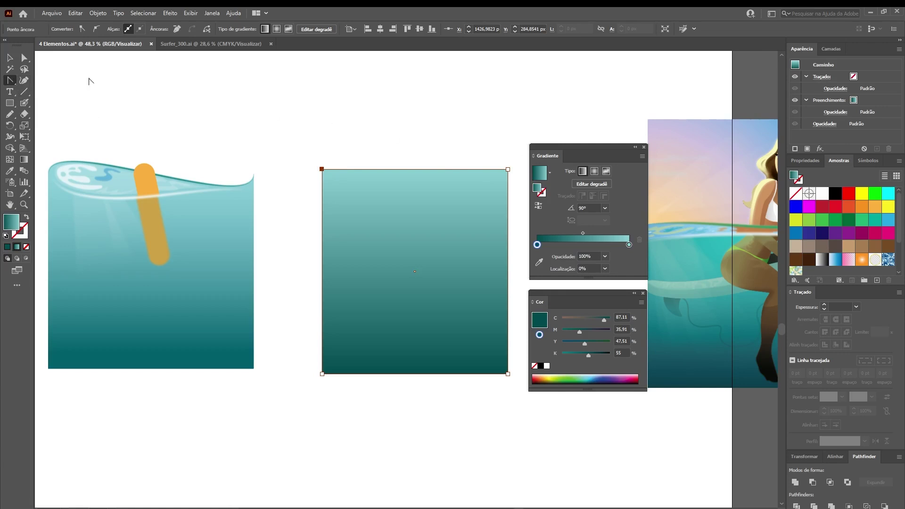
# Pull curve handles from the rectangle's top-left and top-right corners to form a wavy top edge
pyautogui.click(10, 81)
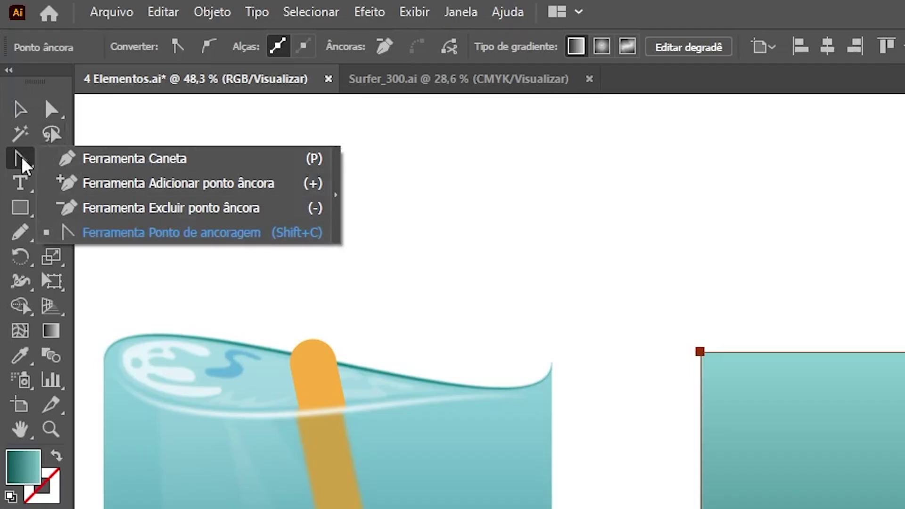
pyautogui.click(20, 160)
pyautogui.click(18, 159)
pyautogui.click(152, 234)
pyautogui.moveTo(322, 169); pyautogui.dragTo(325, 123)
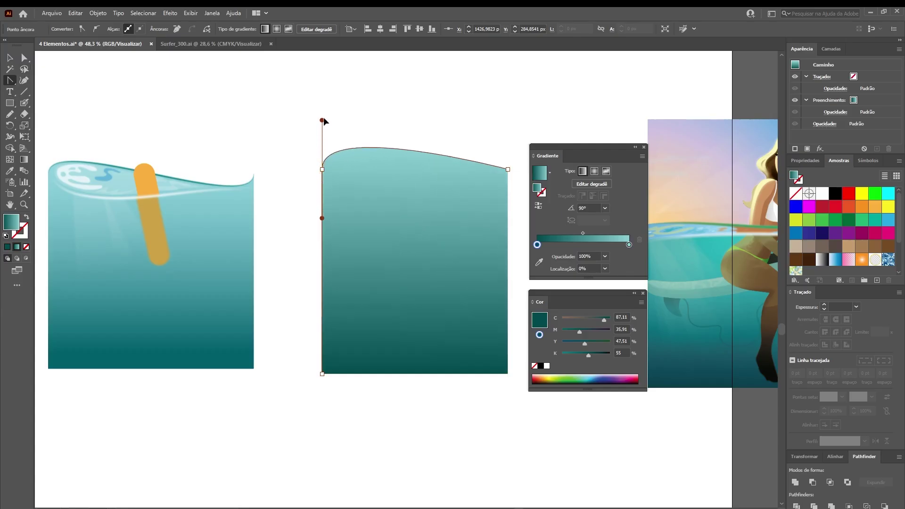
pyautogui.moveTo(322, 127); pyautogui.dragTo(324, 115)
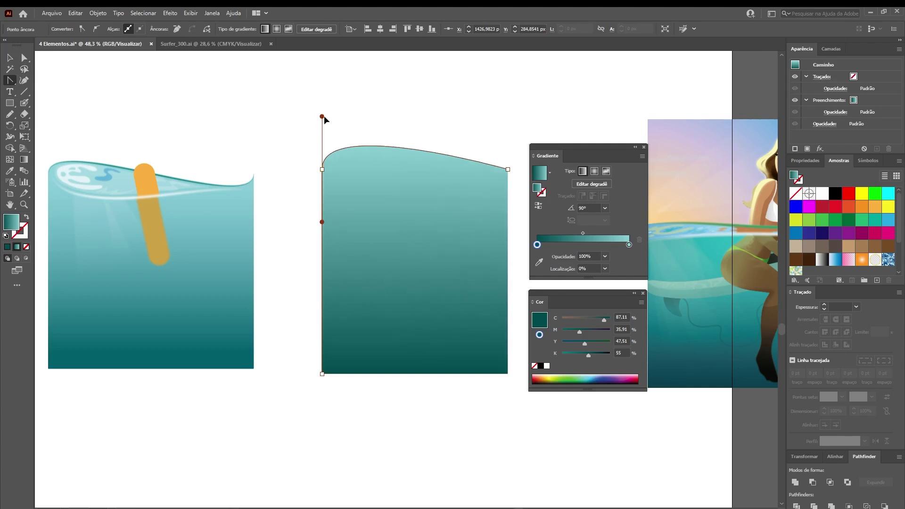
pyautogui.moveTo(508, 170); pyautogui.dragTo(508, 125)
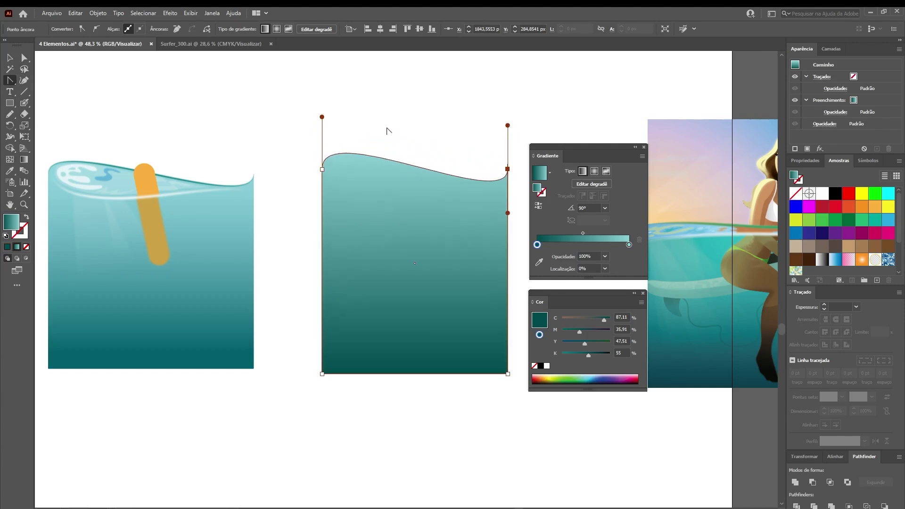
# Swap fill to a white stroke and set the Pencil to tapered Width Profile 1
pyautogui.press('a')
pyautogui.click(251, 160)
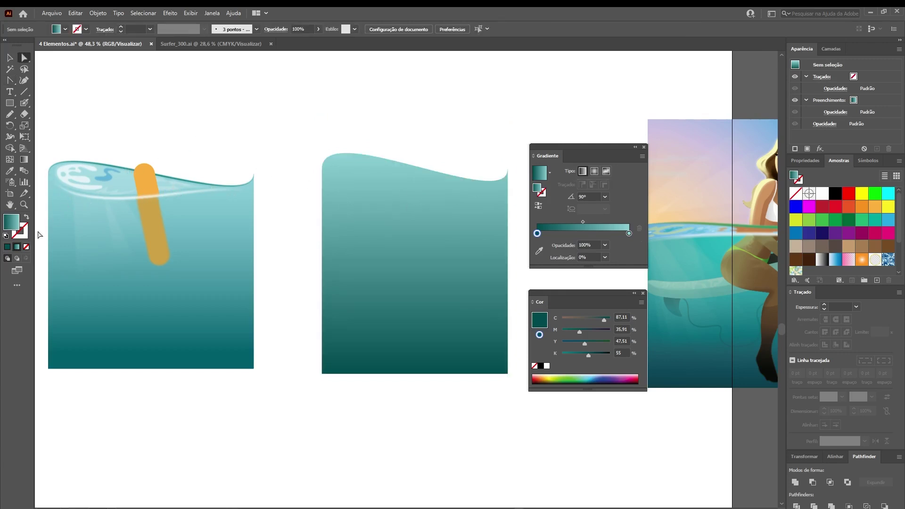
pyautogui.click(27, 222)
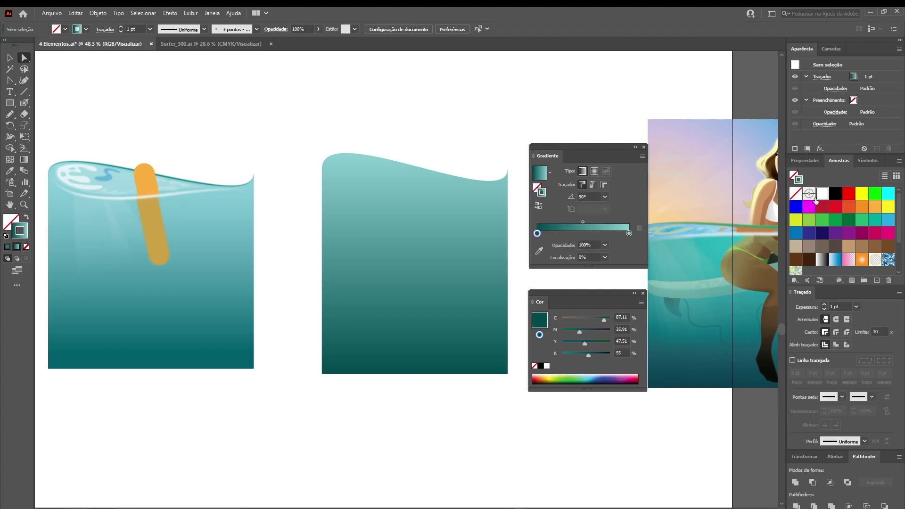
pyautogui.click(10, 115)
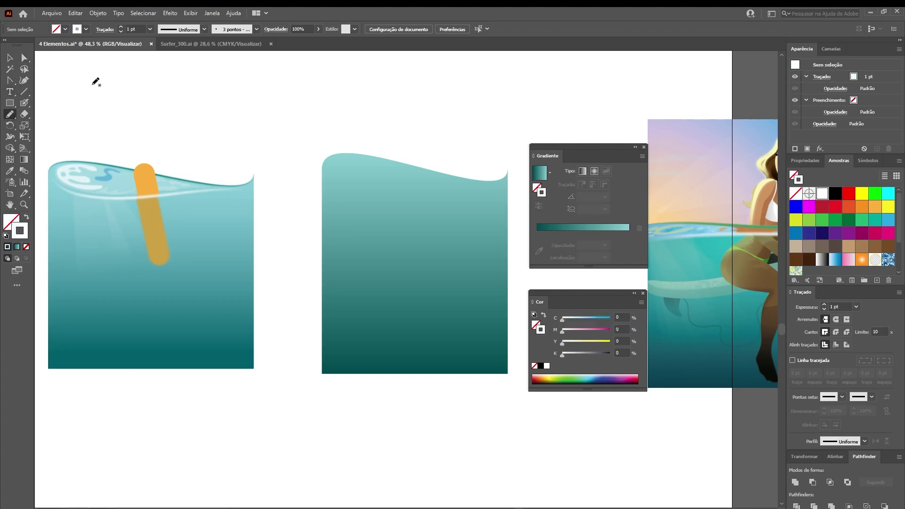
pyautogui.click(205, 29)
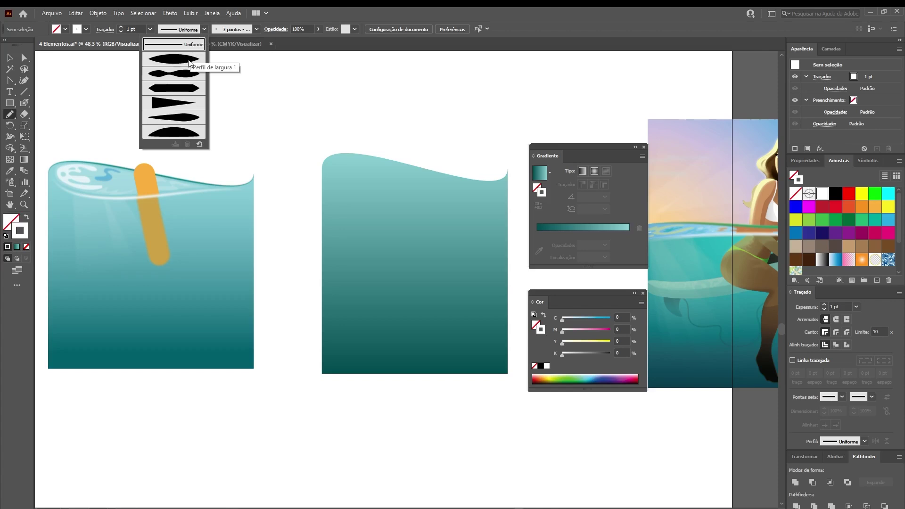
pyautogui.click(190, 59)
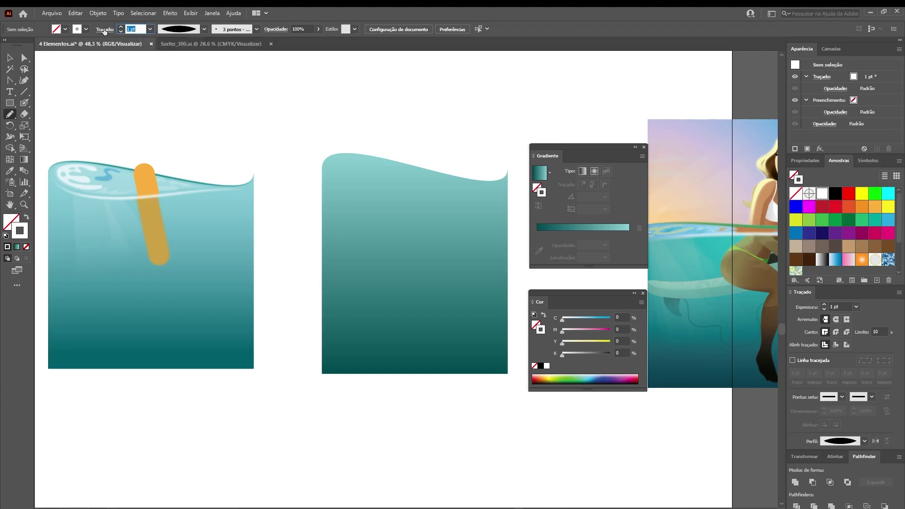
# Draw a 4 pt white Pencil line along the wave's crest and select it
pyautogui.write('4')
pyautogui.press('Return')
pyautogui.moveTo(324, 167)
pyautogui.mouseDown()
pyautogui.moveTo(367, 191)
pyautogui.moveTo(490, 179)
pyautogui.mouseUp()
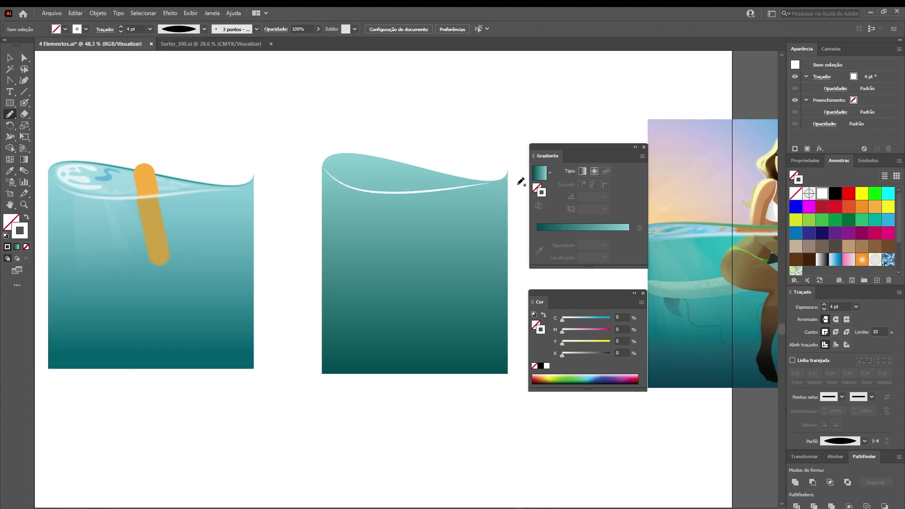
pyautogui.click(9, 58)
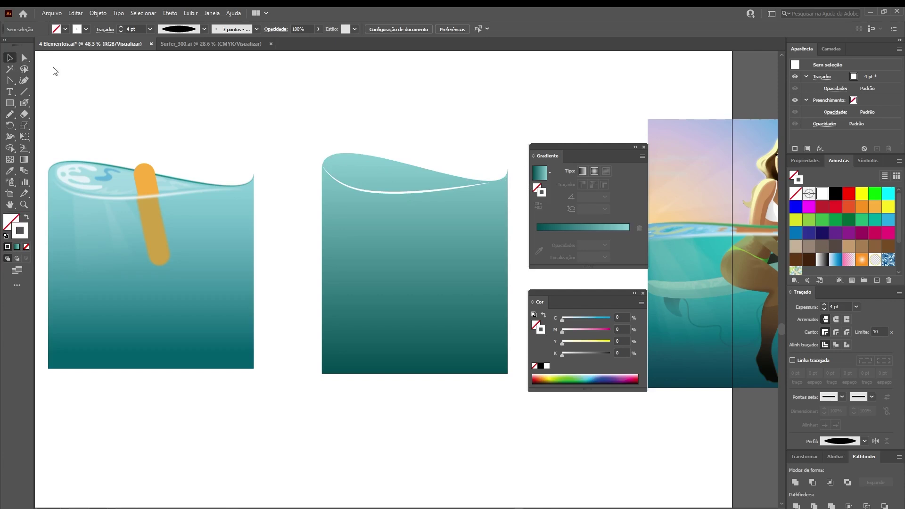
pyautogui.click(394, 194)
# Give the crest line a 3-pixel Gaussian blur and zoom in on the wave top
pyautogui.click(170, 13)
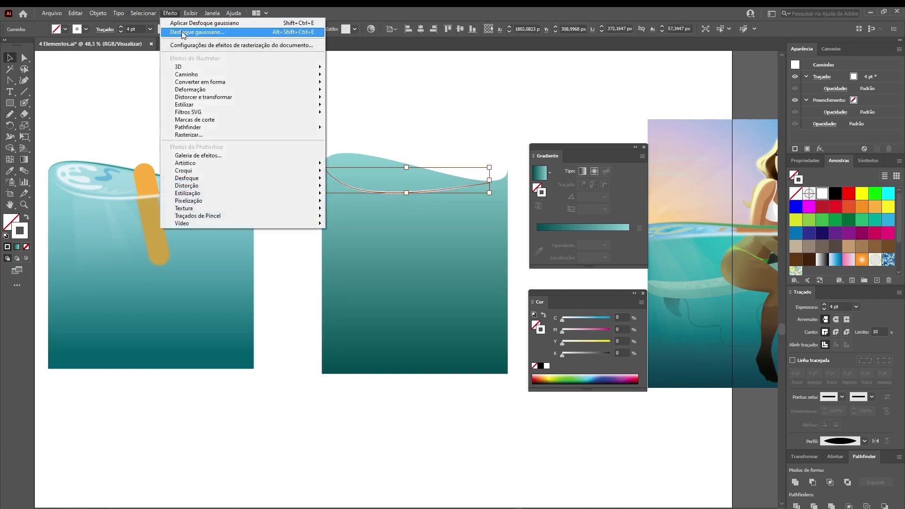
pyautogui.click(198, 33)
pyautogui.click(198, 242)
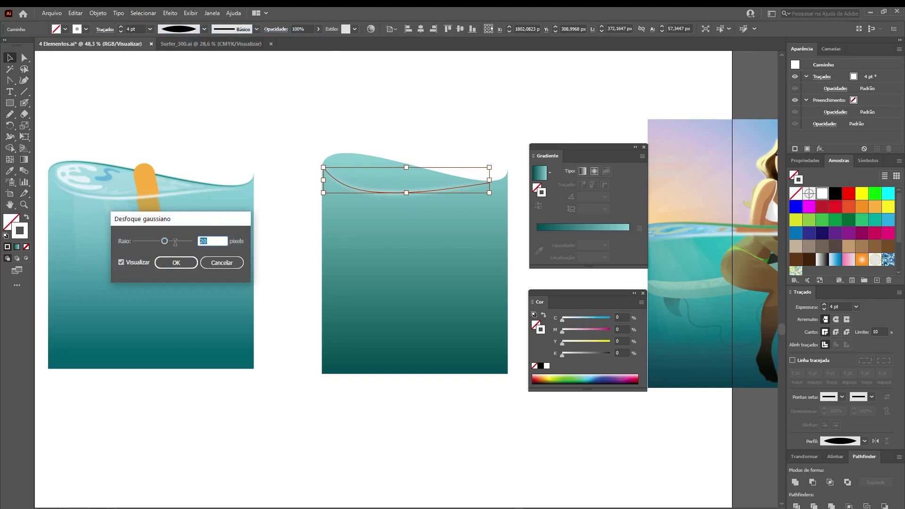
pyautogui.write('3')
pyautogui.press('Return')
pyautogui.click(116, 186)
pyautogui.press('z')
pyautogui.moveTo(95, 169); pyautogui.dragTo(230, 169)
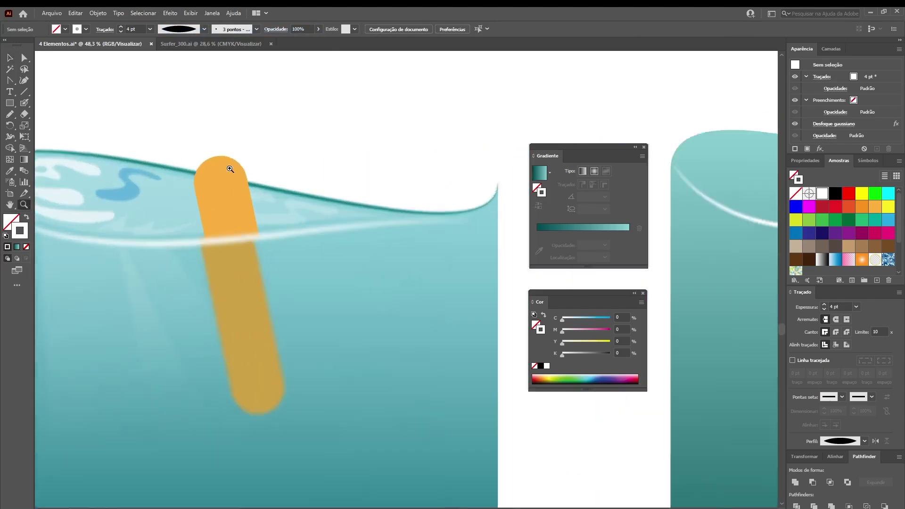
pyautogui.moveTo(142, 223); pyautogui.dragTo(242, 224)
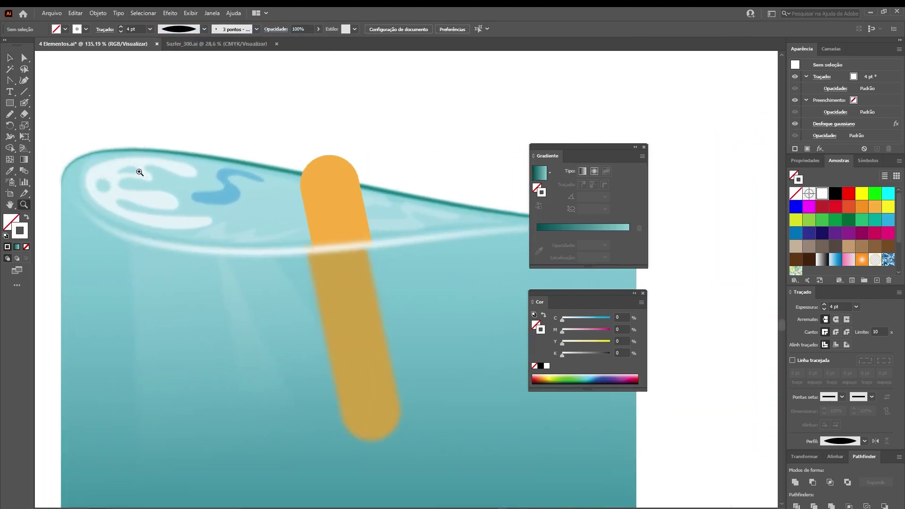
pyautogui.click(24, 58)
pyautogui.click(109, 168)
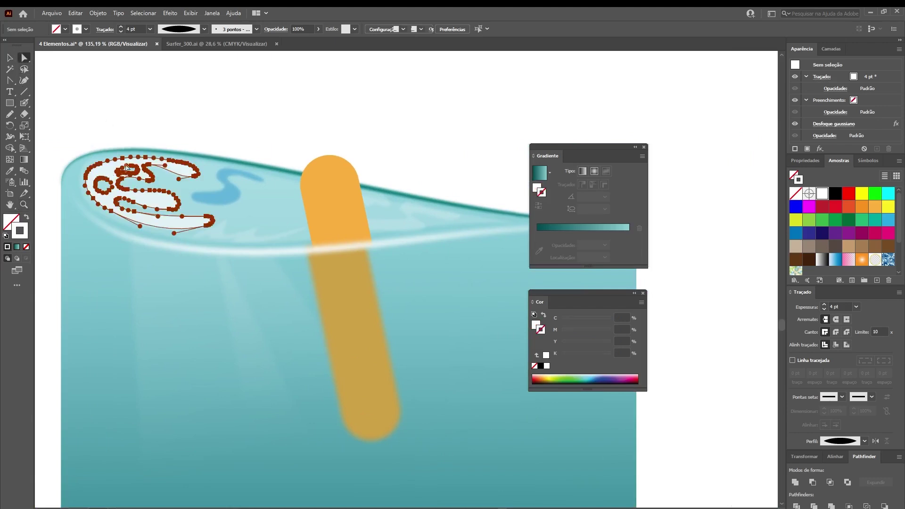
pyautogui.click(280, 29)
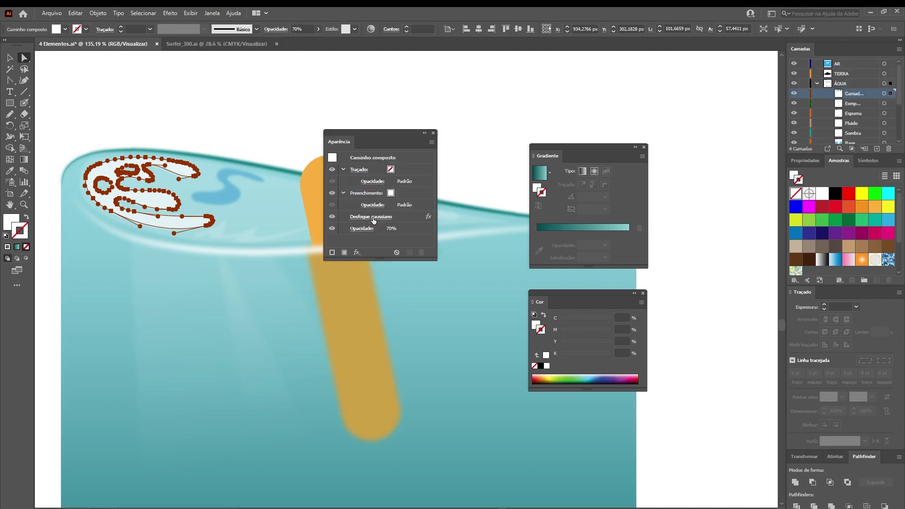
pyautogui.click(372, 218)
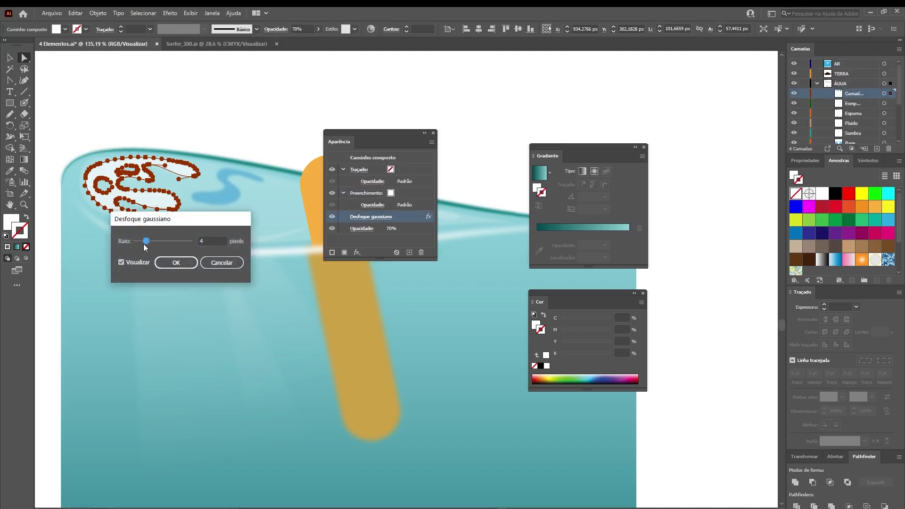
pyautogui.click(215, 262)
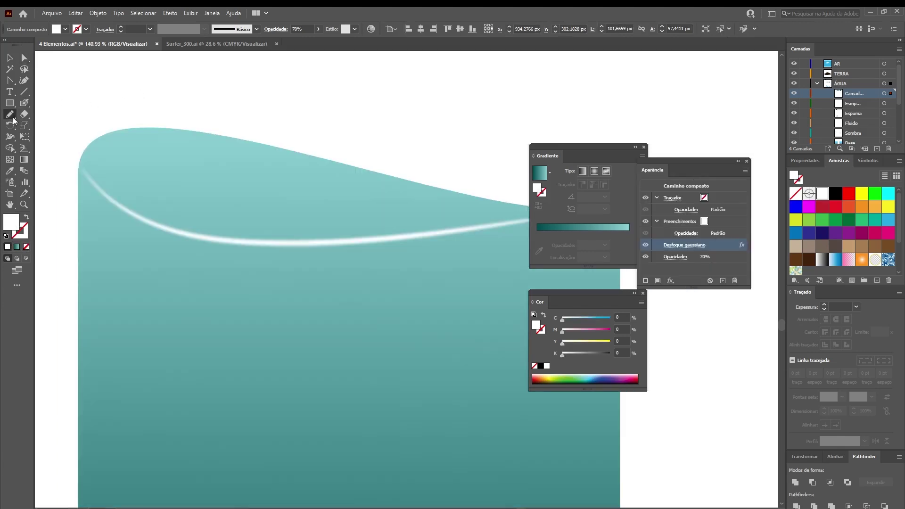
# Draw a cloud shape near the wave's top-left, delete the S-shaped attempt and redraw it
pyautogui.moveTo(207, 138)
pyautogui.mouseDown()
pyautogui.moveTo(152, 132)
pyautogui.moveTo(110, 145)
pyautogui.moveTo(106, 184)
pyautogui.moveTo(155, 223)
pyautogui.moveTo(212, 231)
pyautogui.moveTo(245, 211)
pyautogui.moveTo(214, 195)
pyautogui.moveTo(158, 200)
pyautogui.moveTo(141, 190)
pyautogui.moveTo(190, 190)
pyautogui.moveTo(160, 156)
pyautogui.moveTo(264, 167)
pyautogui.moveTo(242, 146)
pyautogui.moveTo(194, 148)
pyautogui.mouseUp()
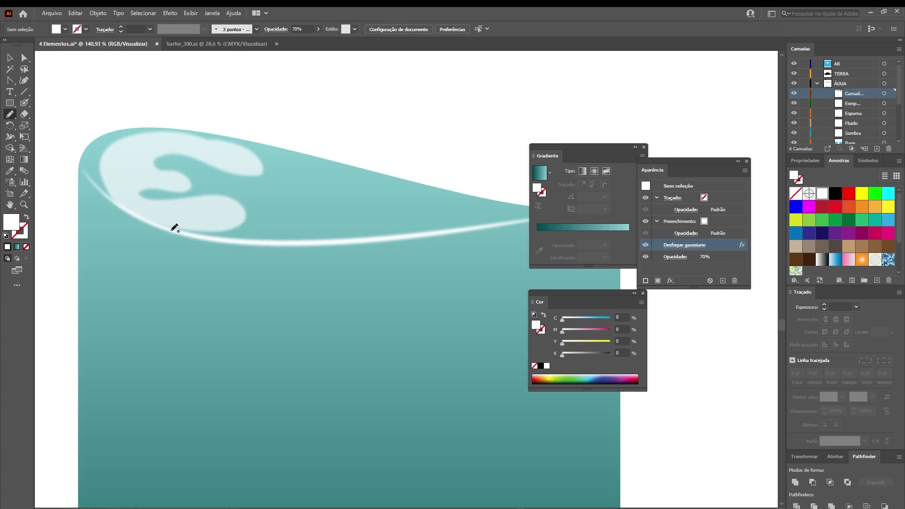
pyautogui.keyDown('ctrl'); pyautogui.click(192, 218); pyautogui.keyUp('ctrl')
pyautogui.press('Delete')
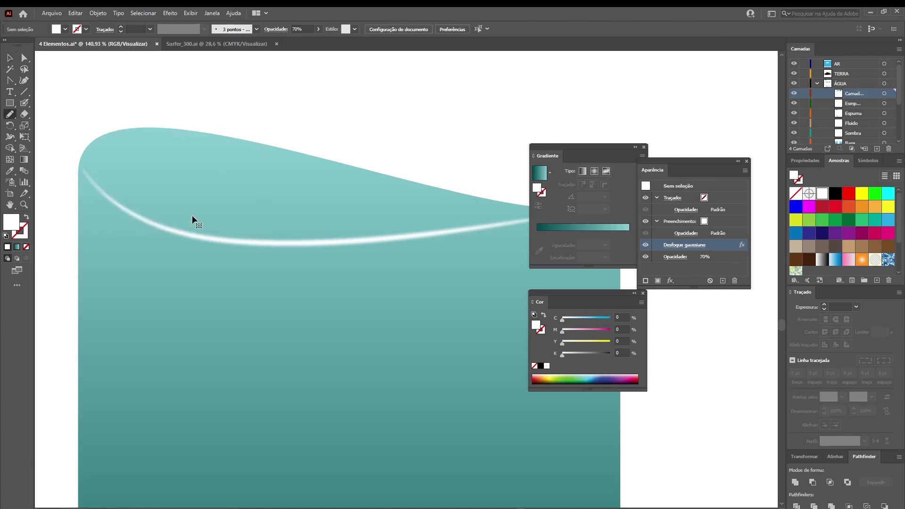
pyautogui.moveTo(194, 139)
pyautogui.mouseDown()
pyautogui.moveTo(114, 178)
pyautogui.moveTo(191, 217)
pyautogui.moveTo(231, 211)
pyautogui.moveTo(228, 196)
pyautogui.moveTo(168, 193)
pyautogui.moveTo(156, 184)
pyautogui.moveTo(177, 183)
pyautogui.moveTo(165, 173)
pyautogui.moveTo(138, 170)
pyautogui.moveTo(222, 160)
pyautogui.moveTo(196, 135)
pyautogui.mouseUp()
# Set the new pale cloud's opacity to 50% and zoom in to reselect it
pyautogui.press('a')
pyautogui.click(132, 161)
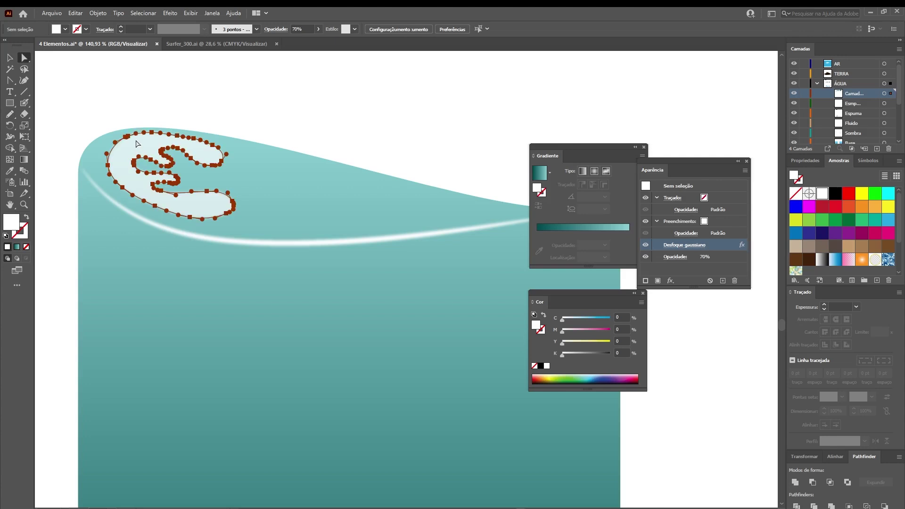
pyautogui.click(304, 29)
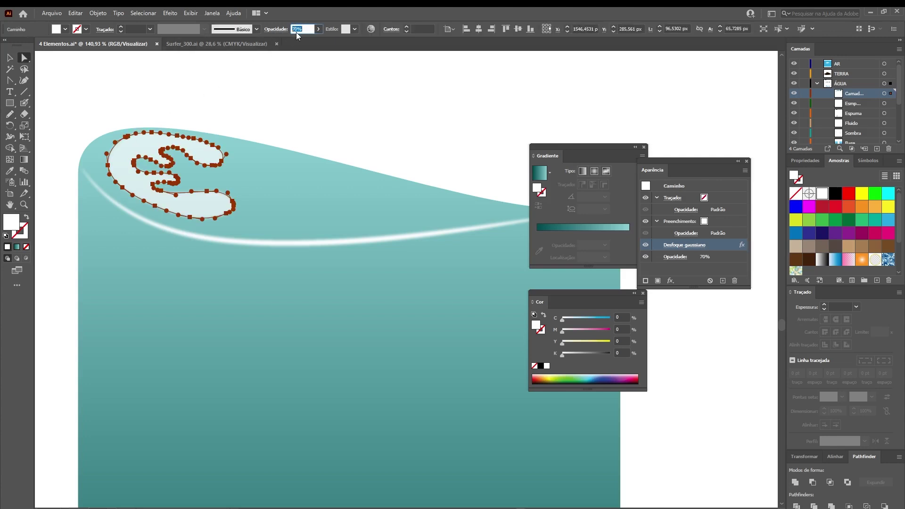
pyautogui.write('50')
pyautogui.press('Return')
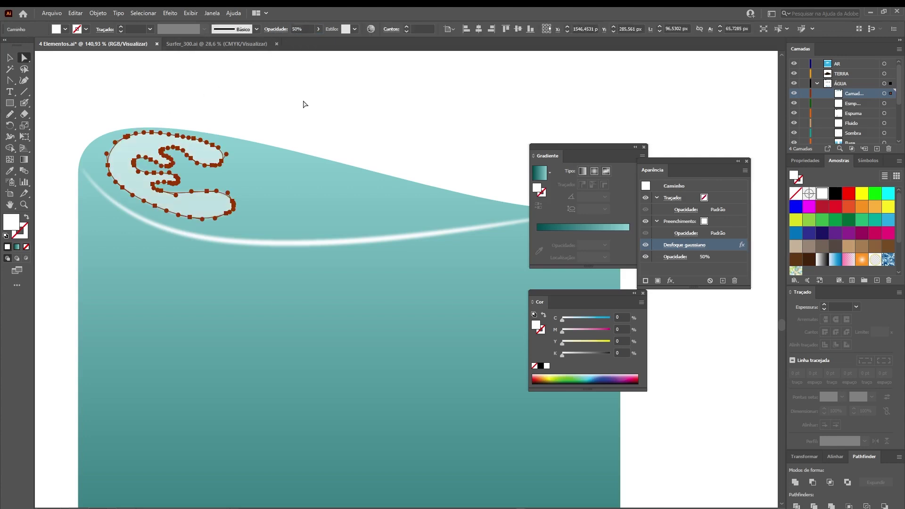
pyautogui.click(304, 105)
pyautogui.moveTo(133, 149); pyautogui.dragTo(228, 176)
pyautogui.press('a')
pyautogui.click(256, 177)
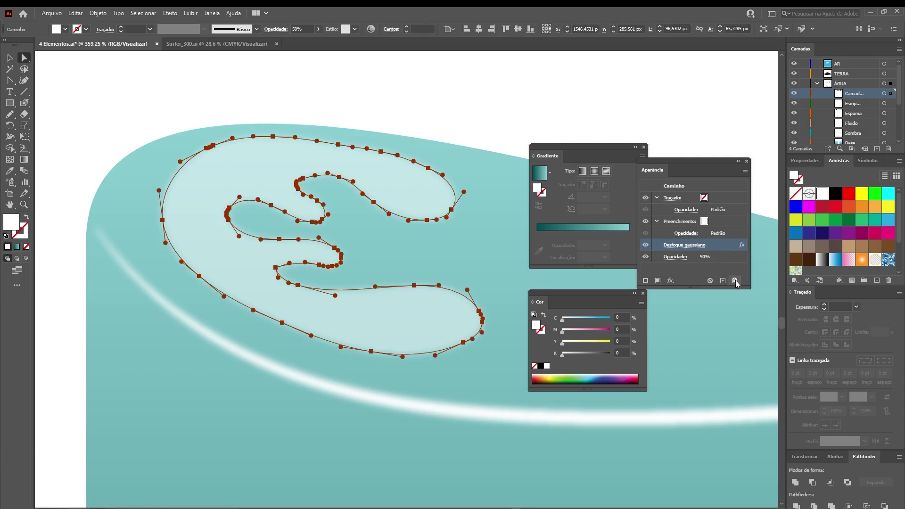
# Remove the cloud's Gaussian blur and erase two holes in its upper part and lower lobe
pyautogui.moveTo(702, 161); pyautogui.dragTo(720, 143)
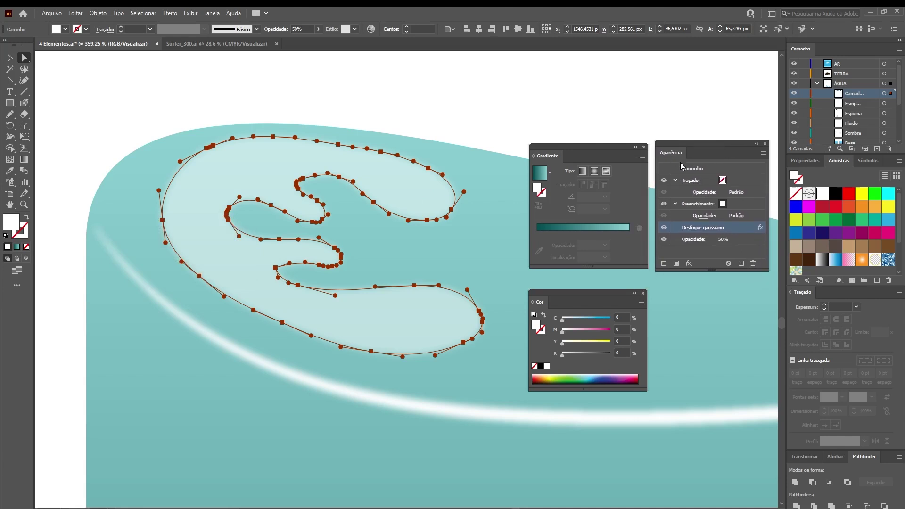
pyautogui.click(753, 263)
pyautogui.click(25, 114)
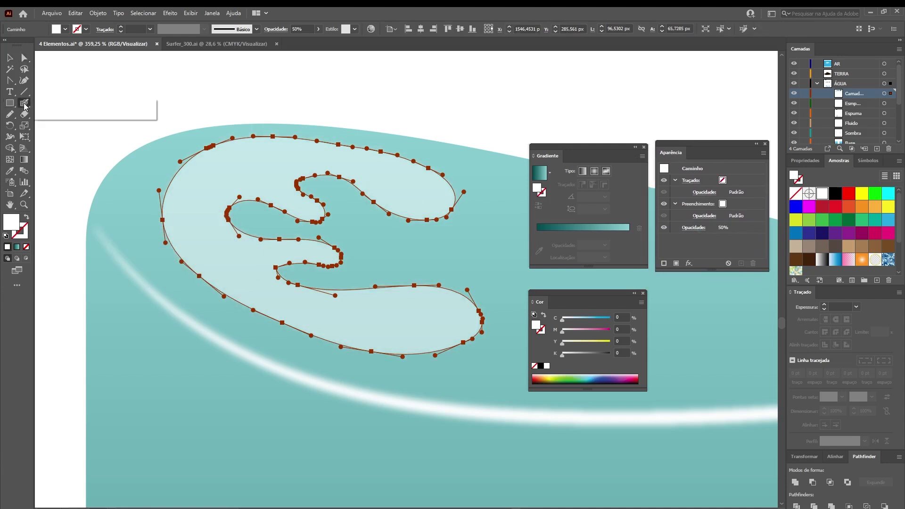
pyautogui.moveTo(247, 168)
pyautogui.mouseDown()
pyautogui.moveTo(267, 170)
pyautogui.moveTo(257, 170)
pyautogui.mouseUp()
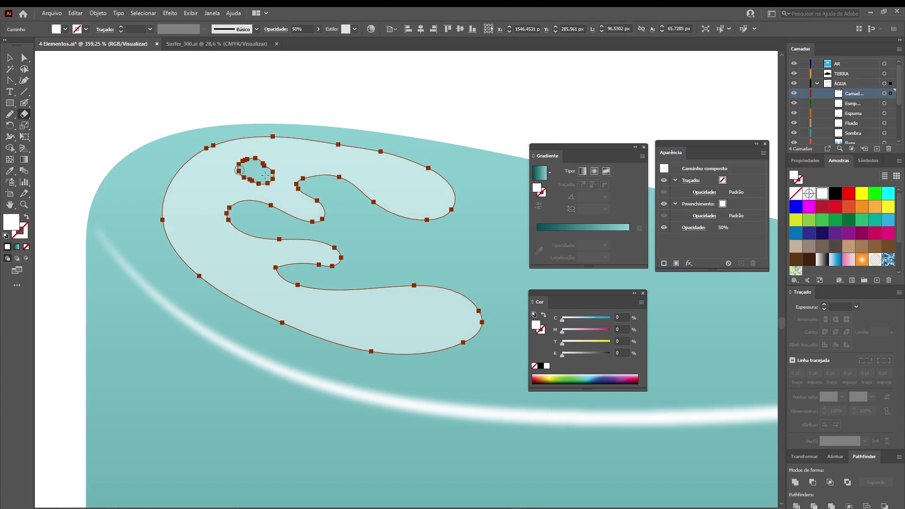
pyautogui.moveTo(415, 306)
pyautogui.mouseDown()
pyautogui.moveTo(393, 326)
pyautogui.moveTo(396, 314)
pyautogui.moveTo(413, 308)
pyautogui.moveTo(404, 313)
pyautogui.moveTo(423, 315)
pyautogui.moveTo(409, 321)
pyautogui.moveTo(432, 315)
pyautogui.moveTo(400, 322)
pyautogui.mouseUp()
pyautogui.press('v')
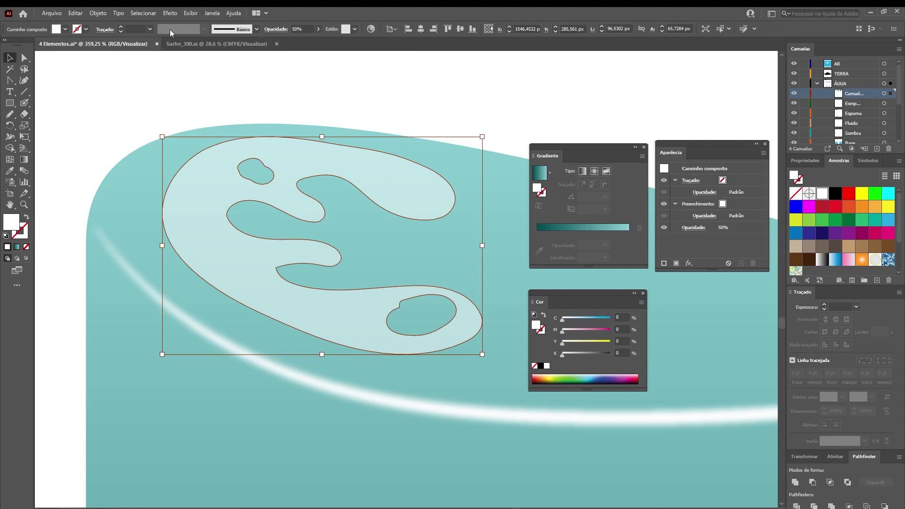
# Reapply a 4-pixel Gaussian blur to the holed cloud
pyautogui.click(170, 13)
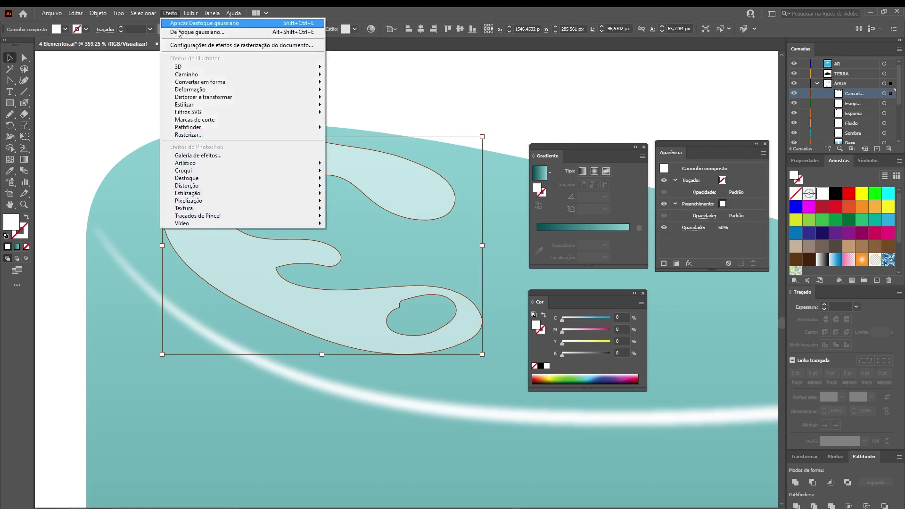
pyautogui.click(204, 32)
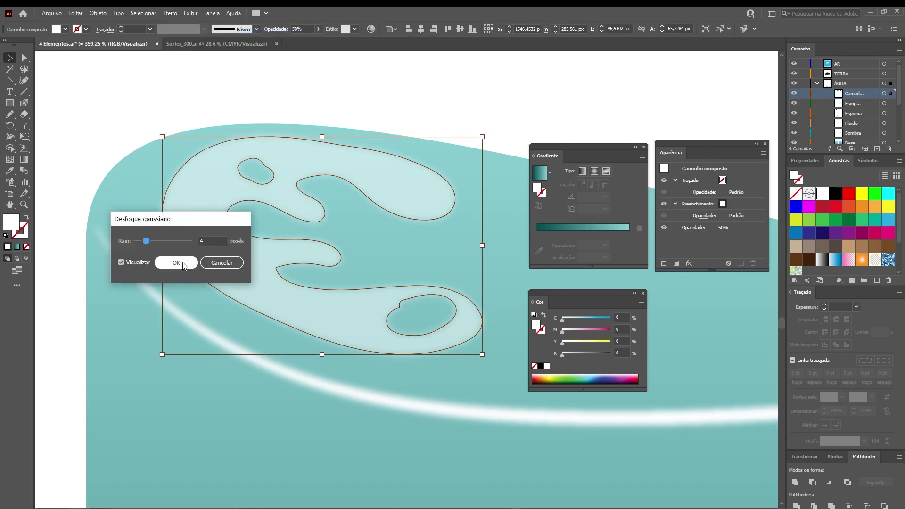
pyautogui.click(176, 262)
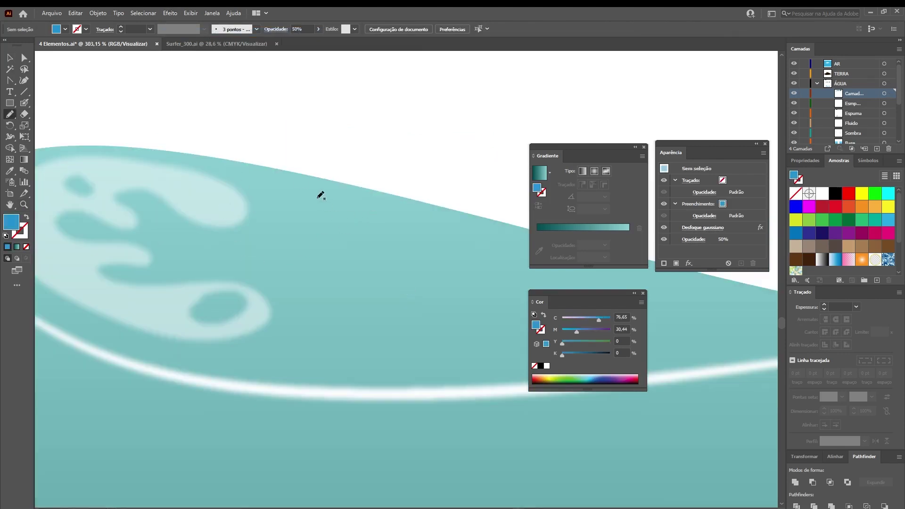
# Draw two blue shapes on the water and set the lower one's blend mode to Multiplicar
pyautogui.moveTo(312, 193)
pyautogui.mouseDown()
pyautogui.moveTo(286, 197)
pyautogui.moveTo(393, 262)
pyautogui.moveTo(397, 232)
pyautogui.moveTo(360, 252)
pyautogui.moveTo(328, 212)
pyautogui.moveTo(313, 192)
pyautogui.mouseUp()
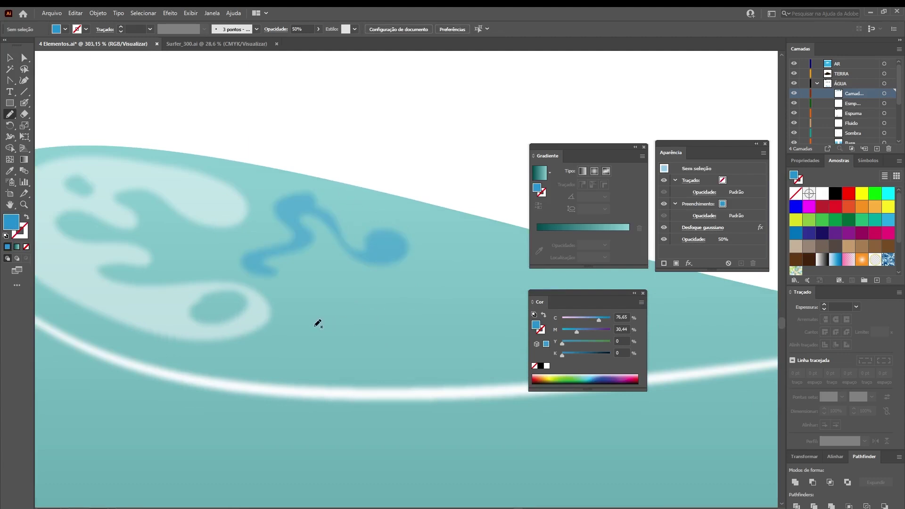
pyautogui.moveTo(272, 355)
pyautogui.mouseDown()
pyautogui.moveTo(345, 372)
pyautogui.moveTo(305, 335)
pyautogui.moveTo(330, 362)
pyautogui.moveTo(278, 362)
pyautogui.mouseUp()
pyautogui.press('a')
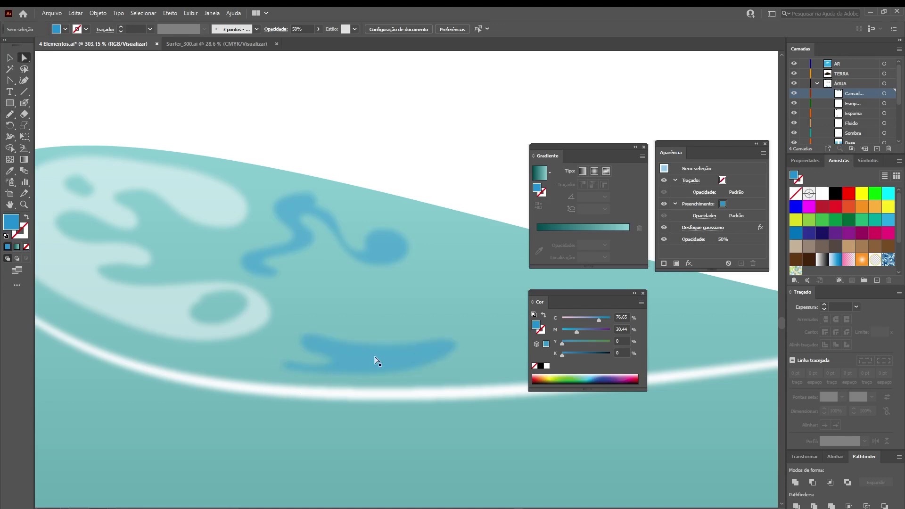
pyautogui.click(362, 349)
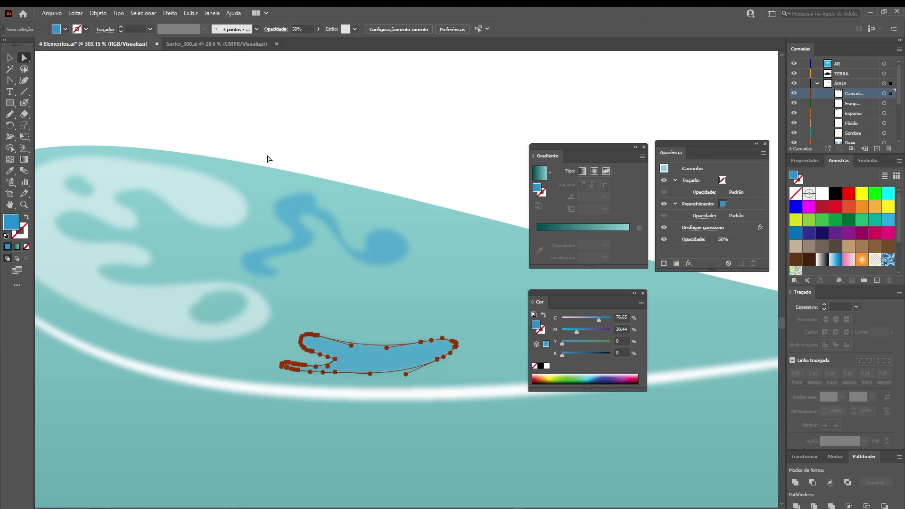
pyautogui.click(276, 29)
pyautogui.click(195, 46)
pyautogui.click(193, 87)
pyautogui.click(408, 150)
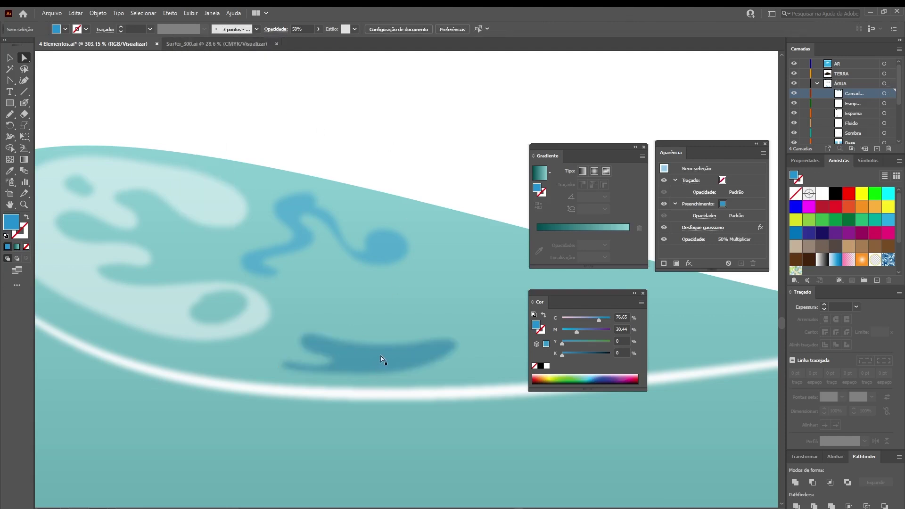
# Check the blue shapes and cloud, then view Surfer_300.ai zoomed in with panels hidden
pyautogui.click(380, 360)
pyautogui.click(304, 203)
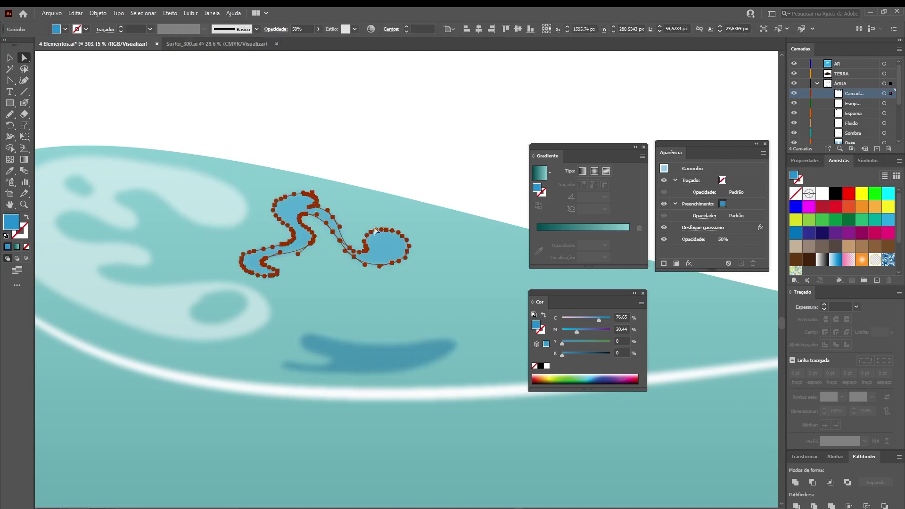
pyautogui.click(206, 209)
pyautogui.click(219, 206)
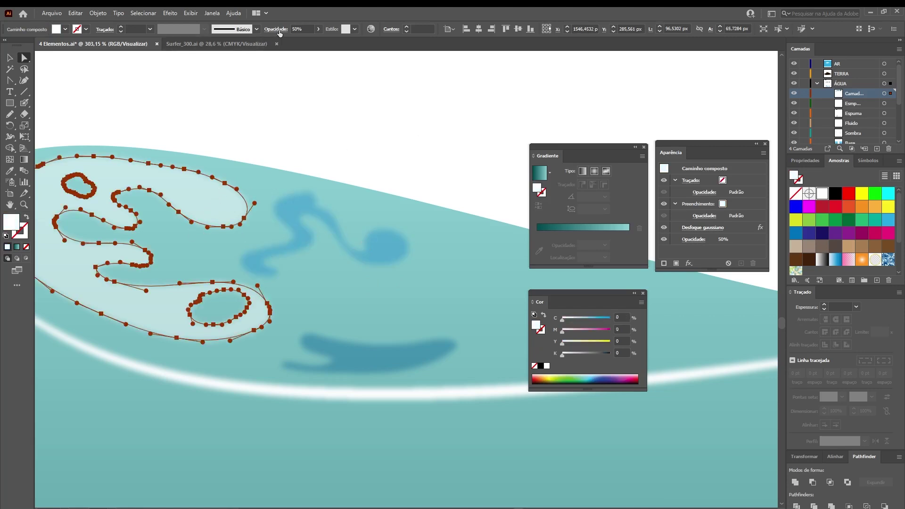
pyautogui.click(355, 146)
pyautogui.click(215, 43)
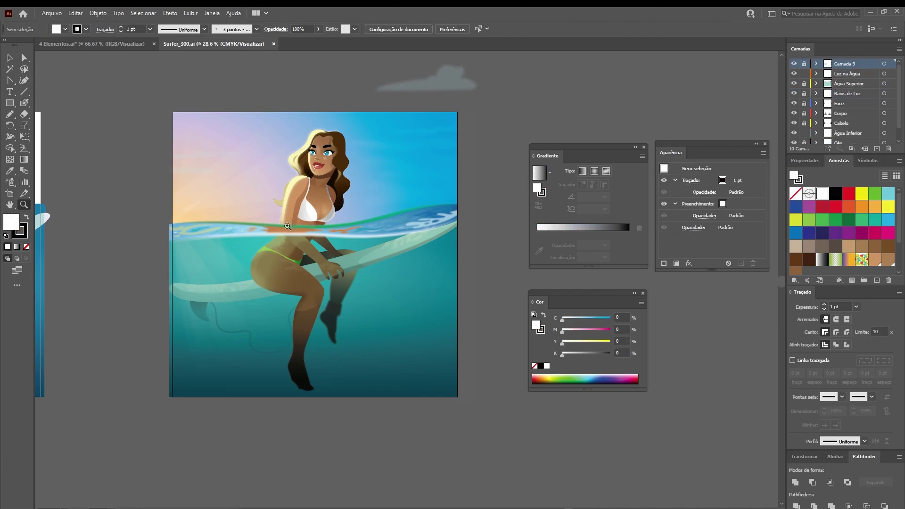
pyautogui.moveTo(290, 227); pyautogui.dragTo(343, 227)
pyautogui.press('Tab')
# Pan and scroll across the Surfer_300.ai artwork to inspect the surfer's body and board
pyautogui.moveTo(465, 262); pyautogui.dragTo(545, 265)
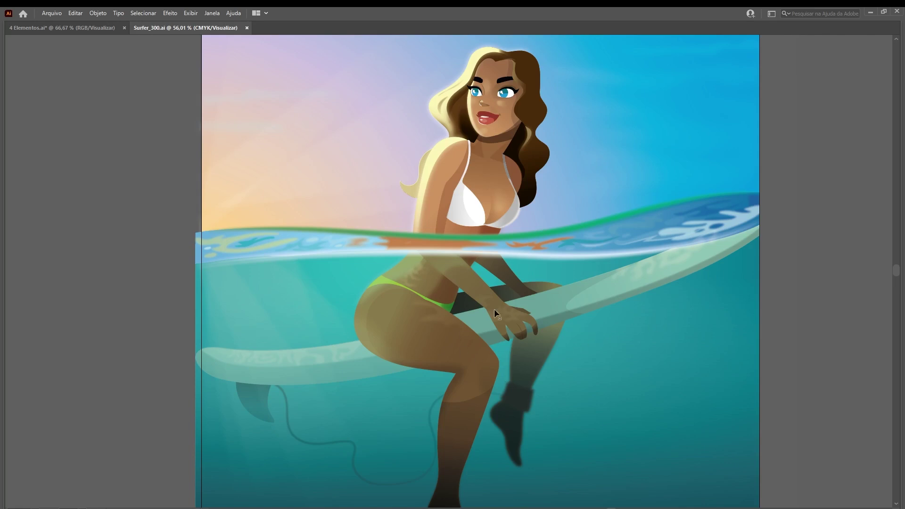
pyautogui.moveTo(532, 410); pyautogui.dragTo(534, 335)
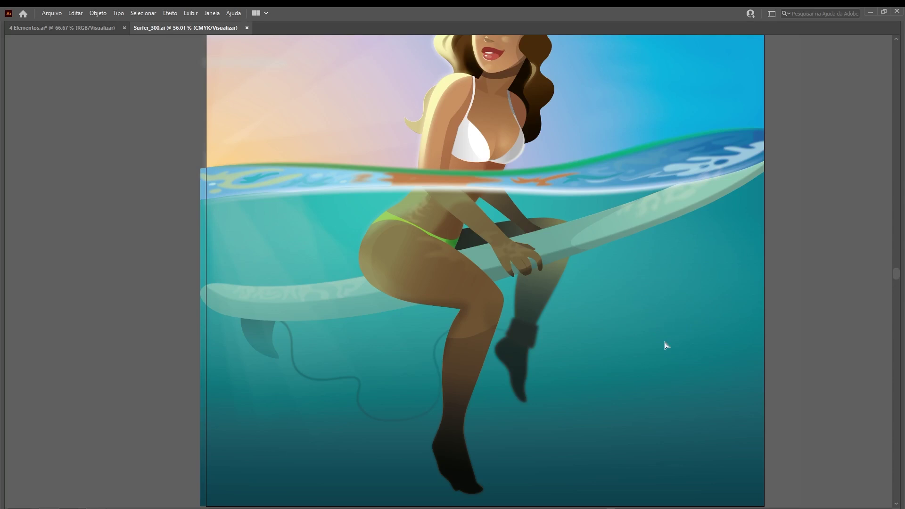
pyautogui.scroll(3, 573, 151)
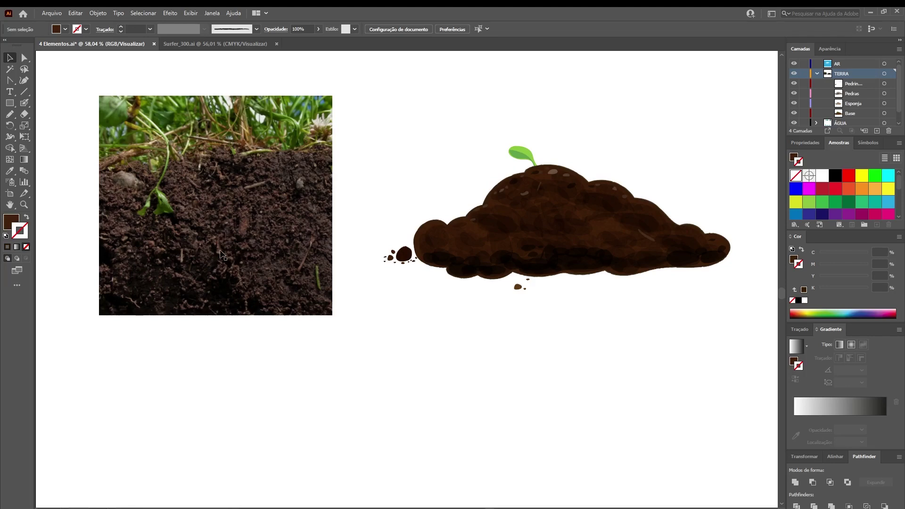
# Frame the soil artboard, hide the Esponja layer and select the flat brown mound base
pyautogui.press('z')
pyautogui.moveTo(592, 232); pyautogui.dragTo(554, 226)
pyautogui.moveTo(582, 299); pyautogui.dragTo(609, 304)
pyautogui.moveTo(567, 282); pyautogui.dragTo(550, 296)
pyautogui.click(25, 58)
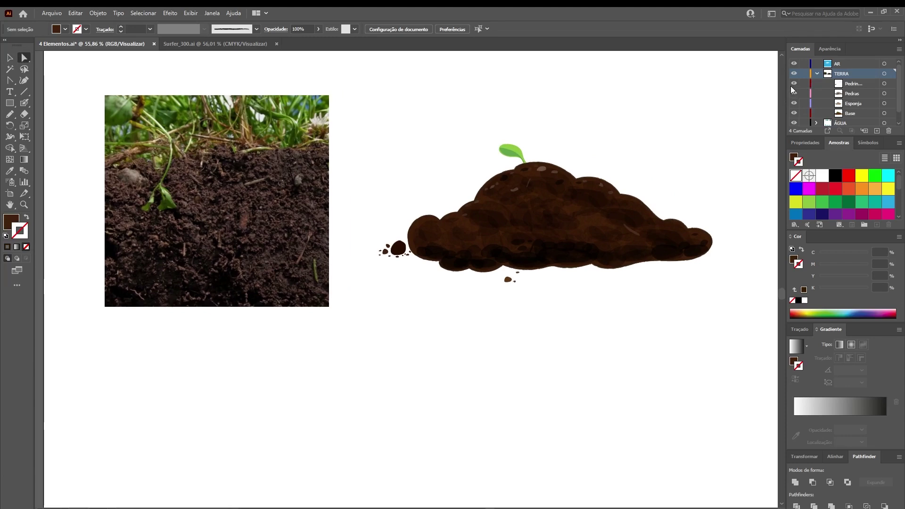
pyautogui.click(795, 103)
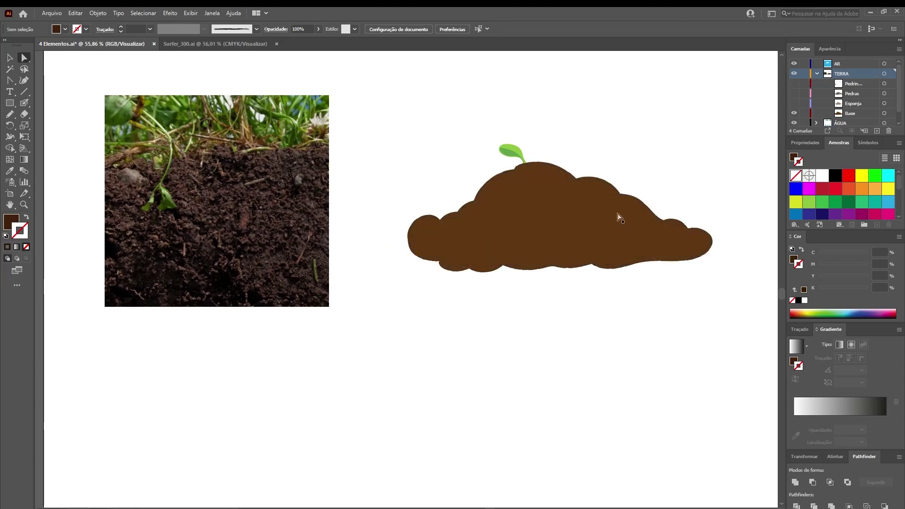
pyautogui.click(542, 225)
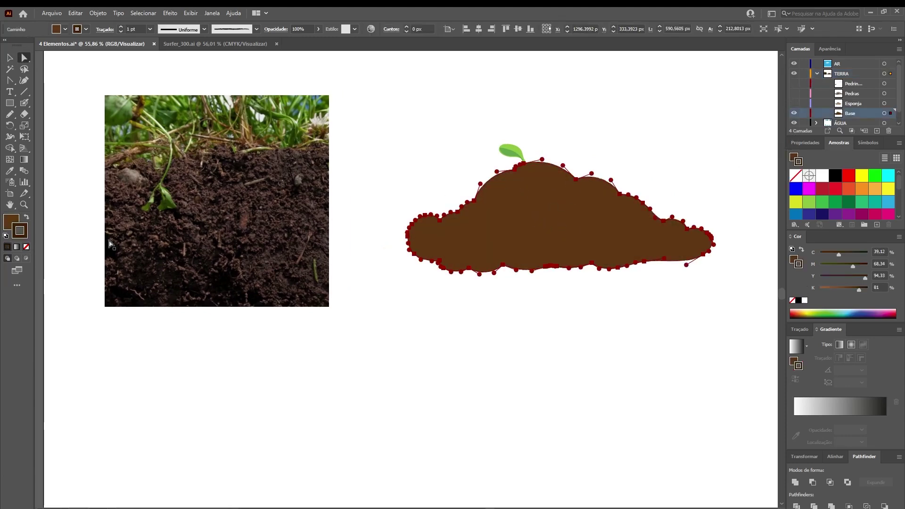
# Browse the brush definitions list and zoom in and out to inspect the mound's outline
pyautogui.click(226, 31)
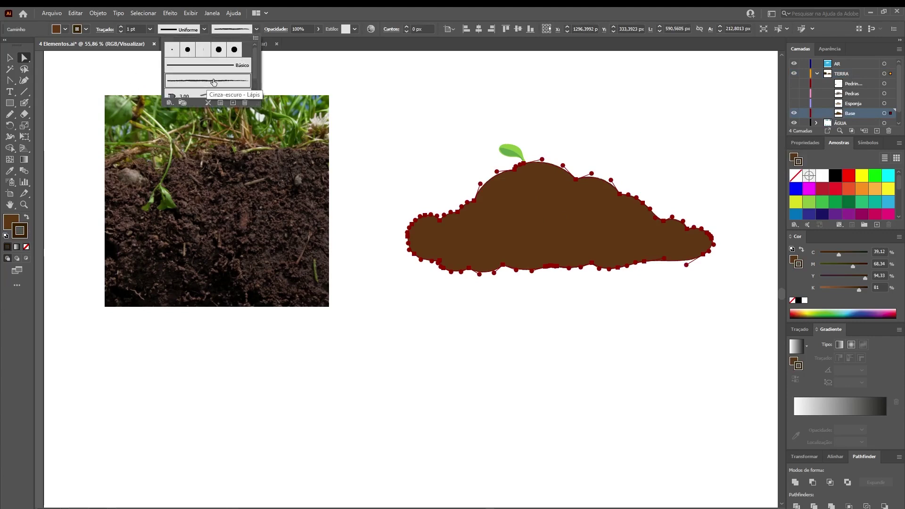
pyautogui.click(258, 30)
pyautogui.click(258, 31)
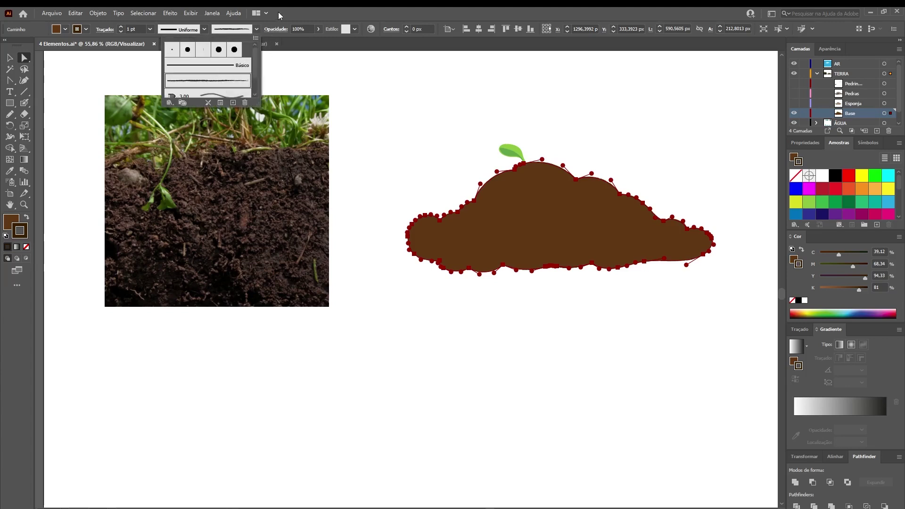
pyautogui.click(444, 293)
pyautogui.press('z')
pyautogui.moveTo(461, 192); pyautogui.dragTo(639, 249)
pyautogui.moveTo(523, 232); pyautogui.dragTo(588, 255)
pyautogui.moveTo(566, 224); pyautogui.dragTo(481, 200)
pyautogui.moveTo(502, 233); pyautogui.dragTo(450, 220)
pyautogui.moveTo(351, 297); pyautogui.dragTo(449, 307)
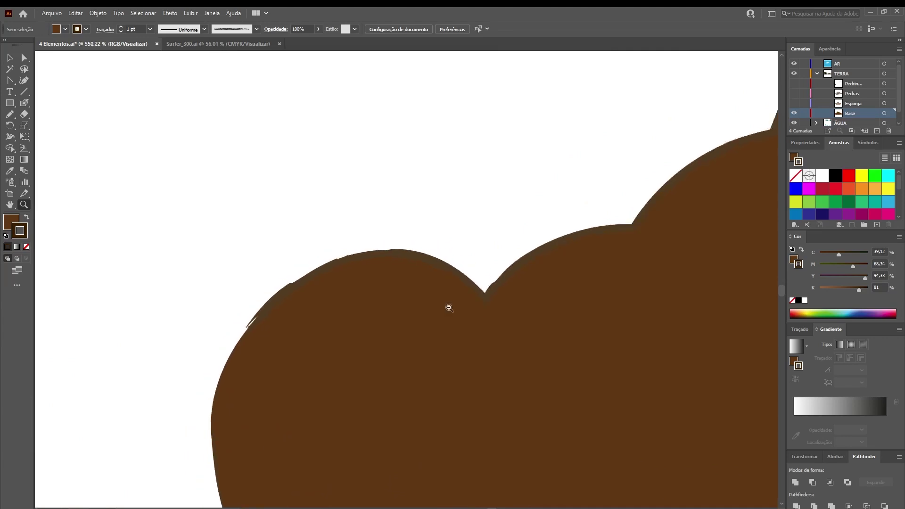
pyautogui.hotkey('ctrl', '0')
pyautogui.moveTo(377, 272); pyautogui.dragTo(376, 297)
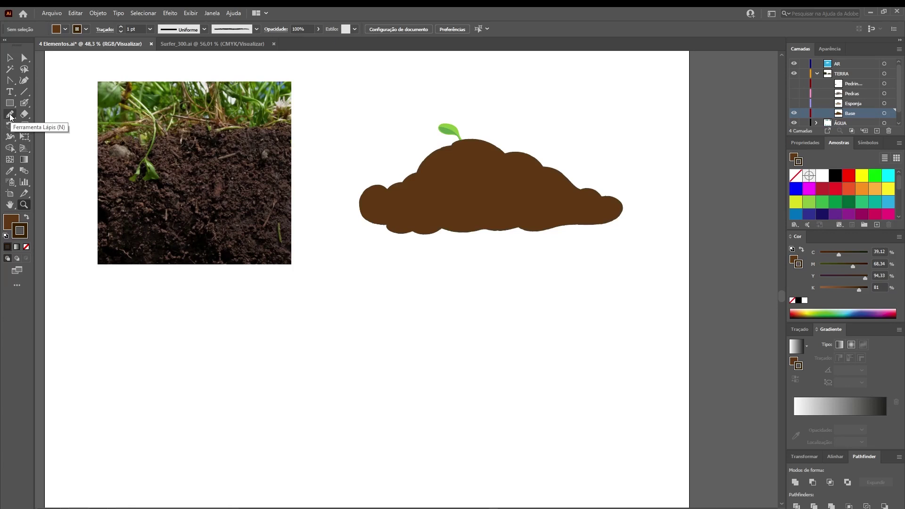
# Sketch a freehand Pencil outline of a new mound below the first one
pyautogui.click(257, 29)
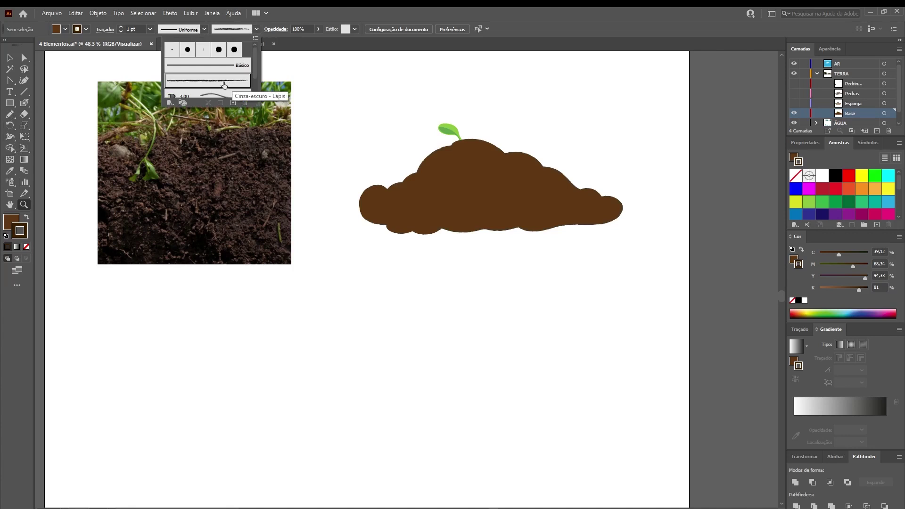
pyautogui.click(10, 116)
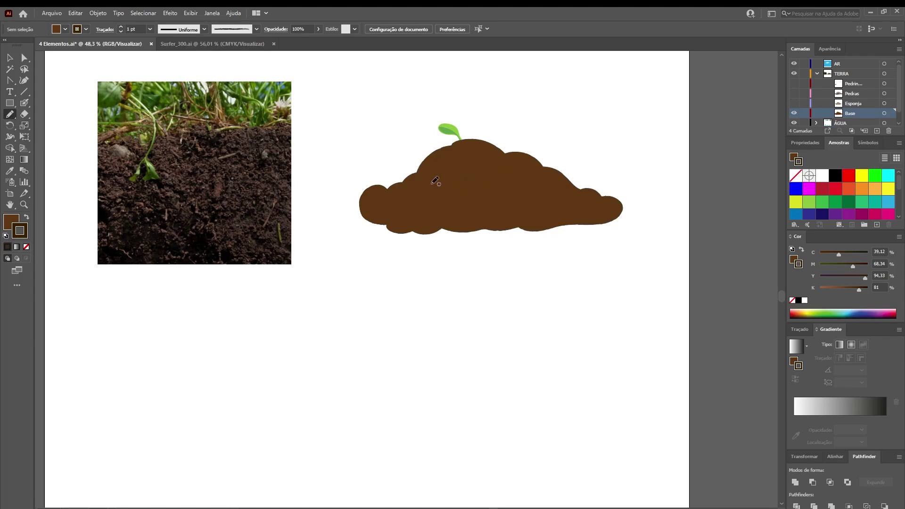
pyautogui.press('z')
pyautogui.moveTo(451, 351); pyautogui.dragTo(477, 376)
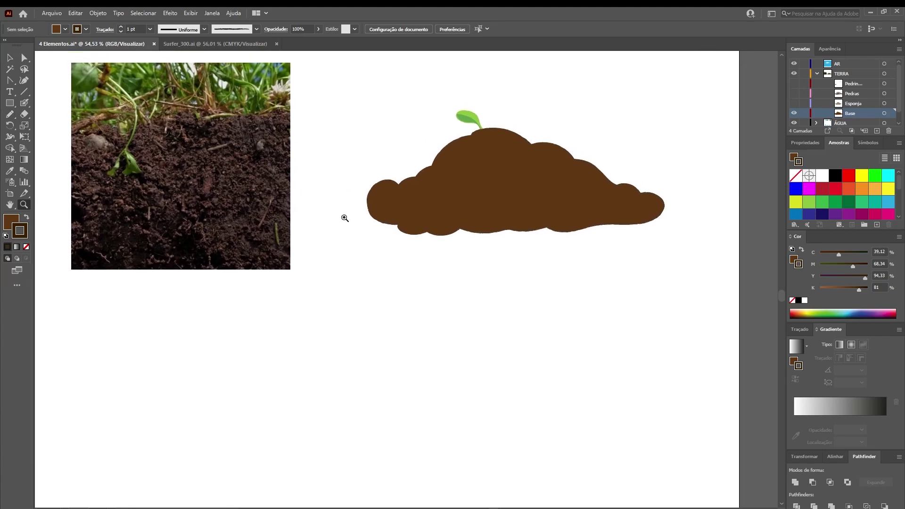
pyautogui.click(10, 114)
pyautogui.moveTo(493, 334)
pyautogui.mouseDown()
pyautogui.moveTo(365, 423)
pyautogui.moveTo(456, 445)
pyautogui.moveTo(602, 444)
pyautogui.moveTo(632, 434)
pyautogui.moveTo(633, 418)
pyautogui.moveTo(511, 336)
pyautogui.mouseUp()
# Finish the lower brown mound, select it and paste a copy in front
pyautogui.press('v')
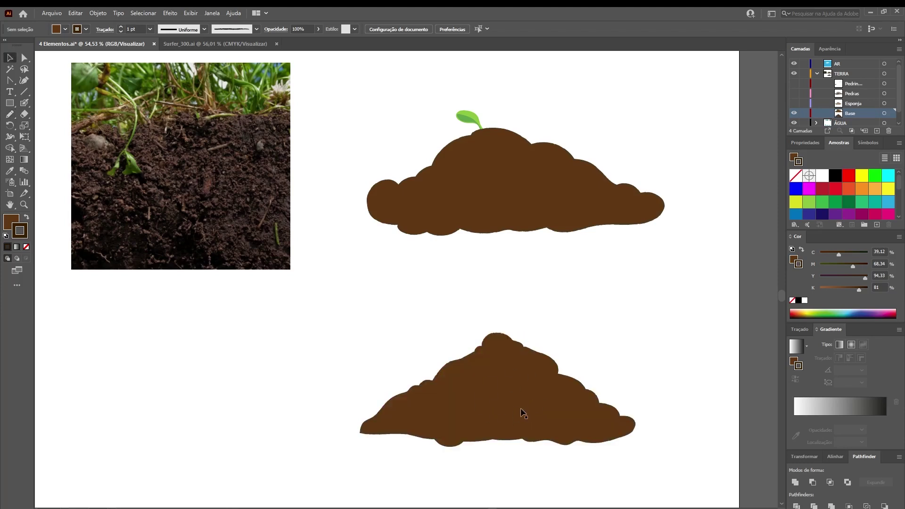
pyautogui.click(477, 358)
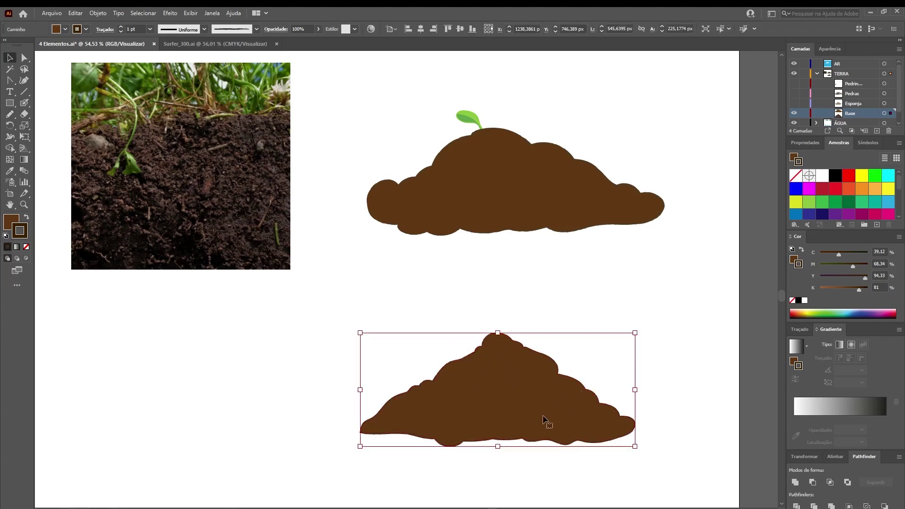
pyautogui.hotkey('ctrl', 'c')
pyautogui.hotkey('ctrl', 'f')
# Apply the Effect Gallery's Esponja sponge texture to the mound with brush size 6
pyautogui.click(171, 12)
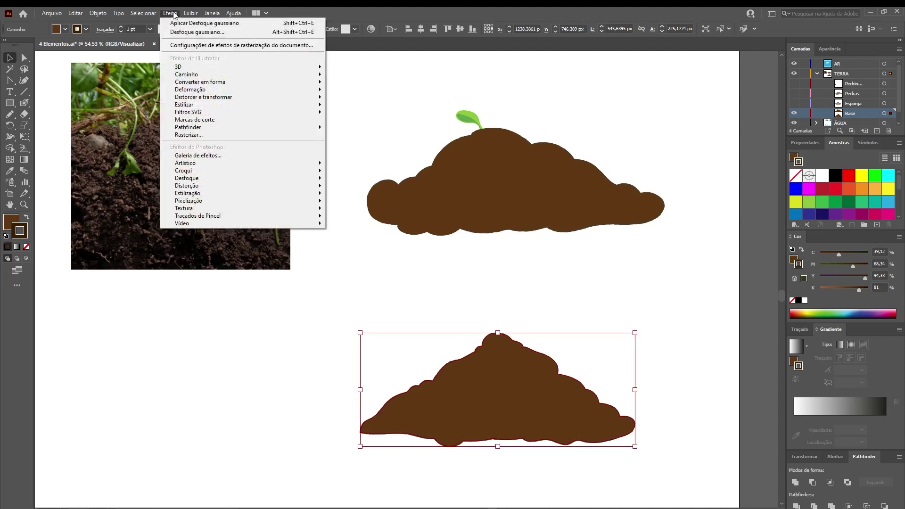
pyautogui.click(220, 160)
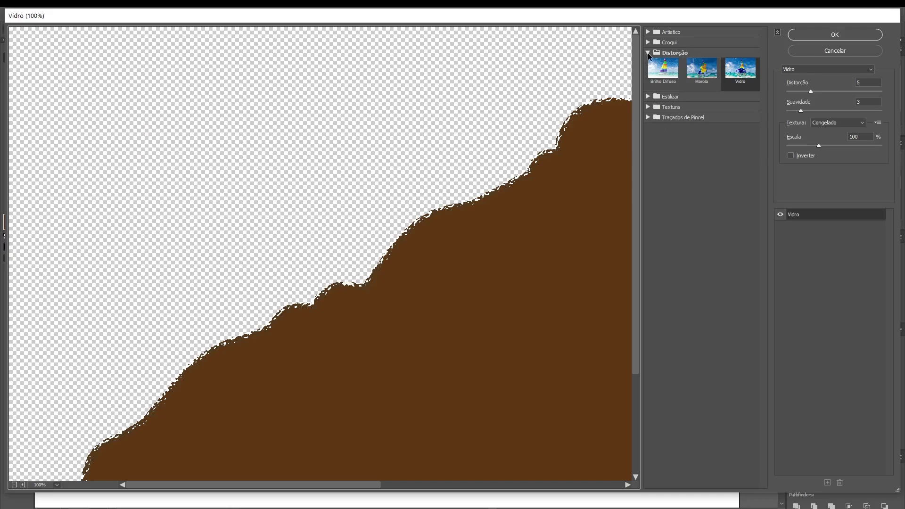
pyautogui.keyDown('alt'); pyautogui.click(658, 33); pyautogui.keyUp('alt')
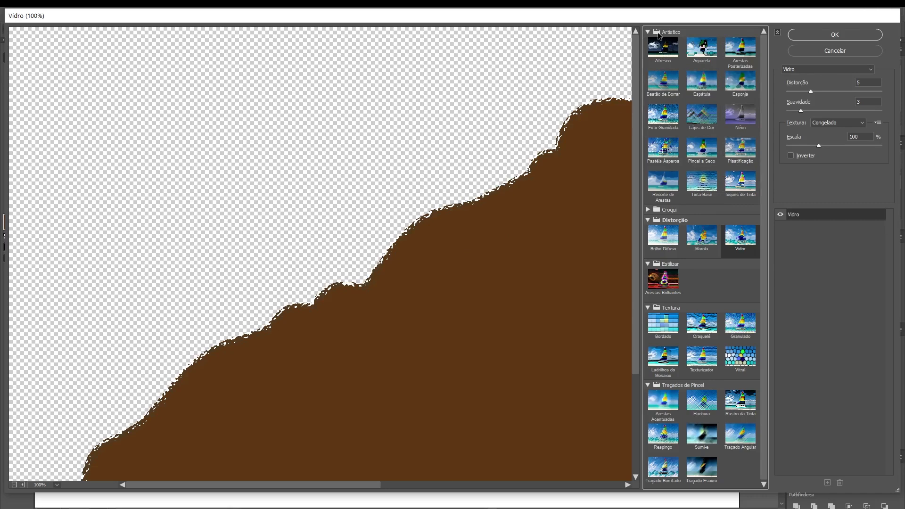
pyautogui.click(648, 265)
pyautogui.click(648, 274)
pyautogui.click(649, 285)
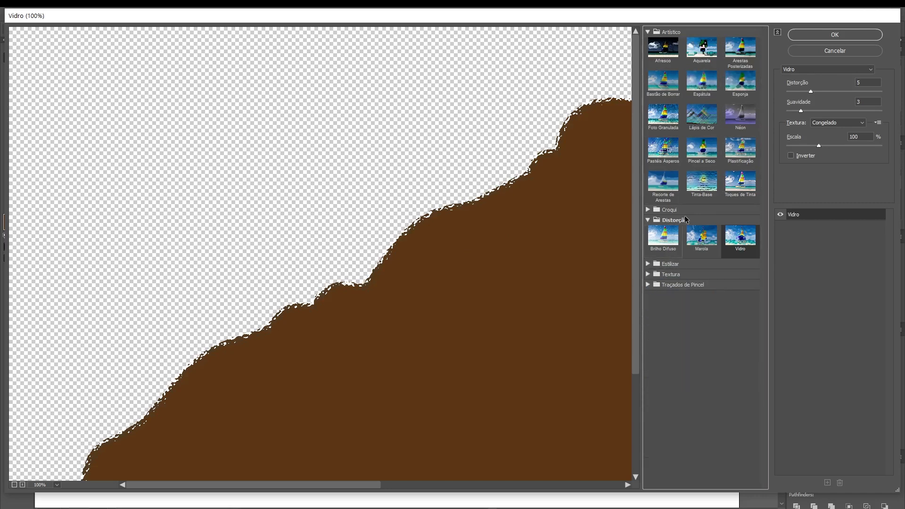
pyautogui.click(746, 85)
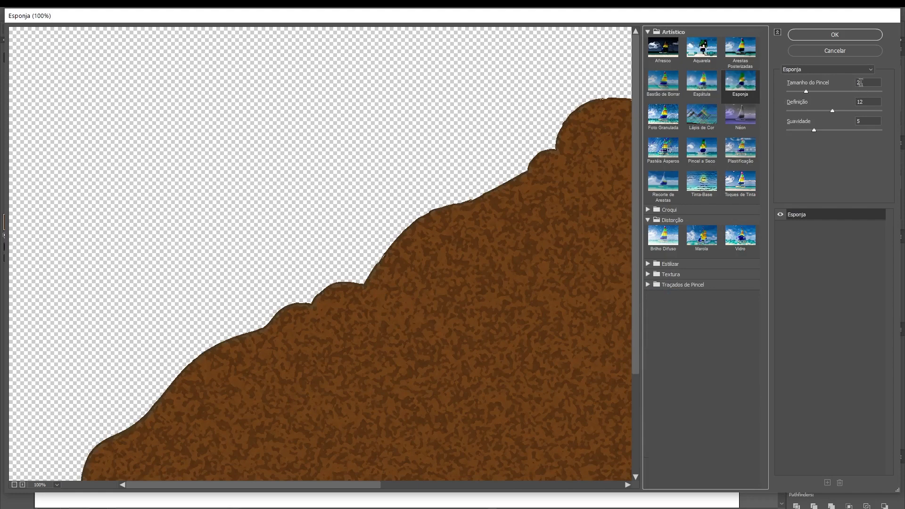
pyautogui.moveTo(806, 92); pyautogui.dragTo(819, 92)
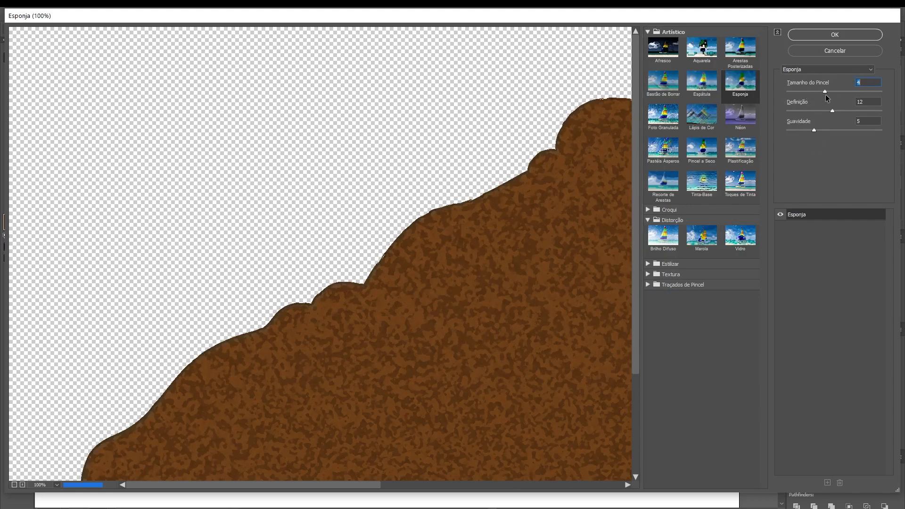
pyautogui.moveTo(821, 95); pyautogui.dragTo(842, 103)
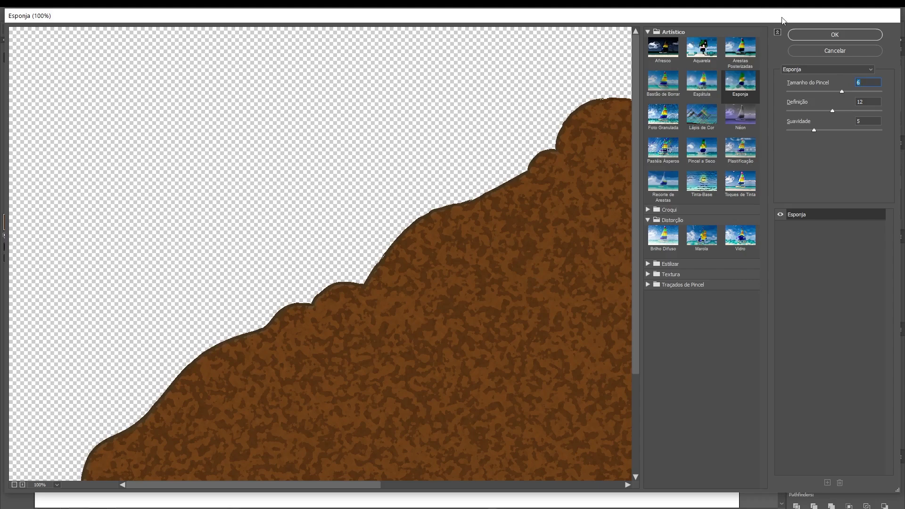
pyautogui.click(835, 35)
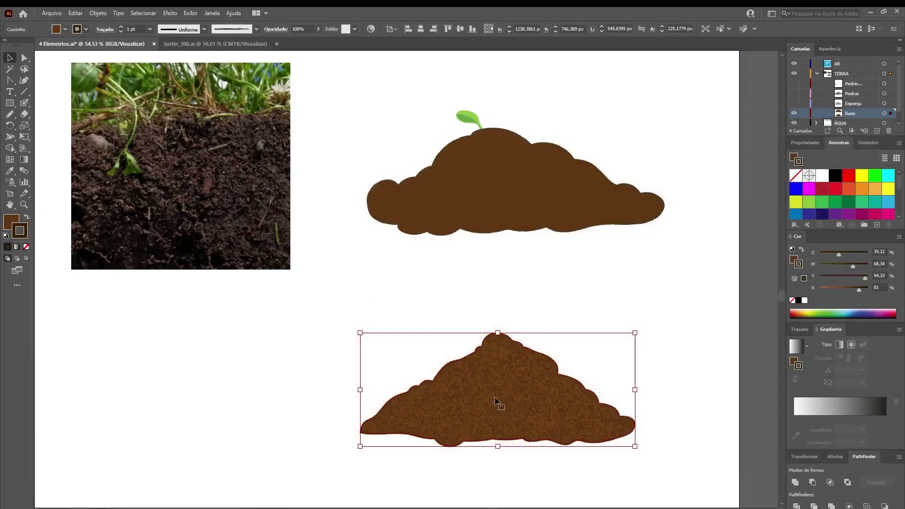
# Try the Multiplicar blend mode on the mound, then undo it
pyautogui.click(281, 31)
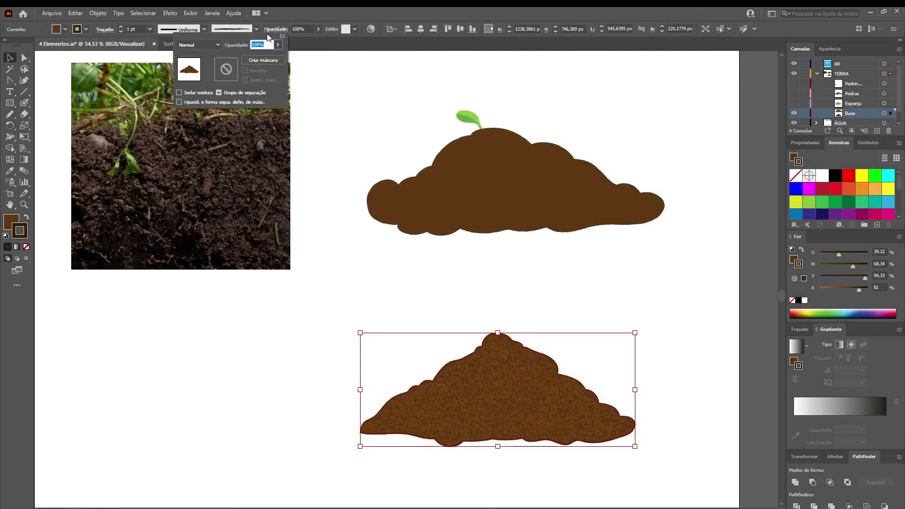
pyautogui.click(210, 44)
pyautogui.click(210, 78)
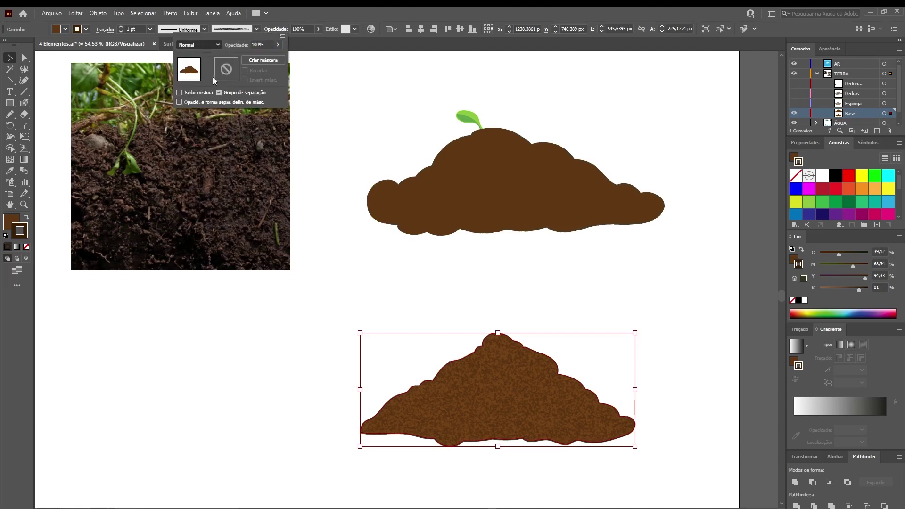
pyautogui.click(297, 29)
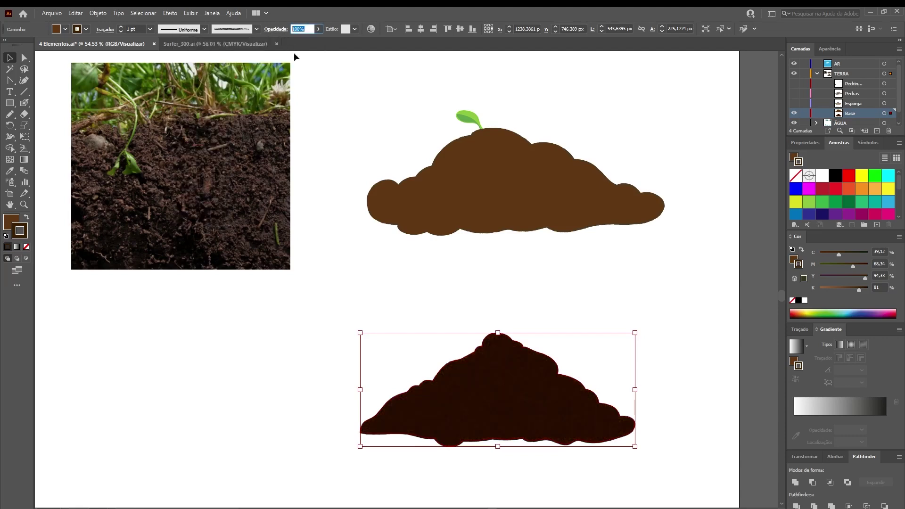
pyautogui.hotkey('ctrl', 'z')
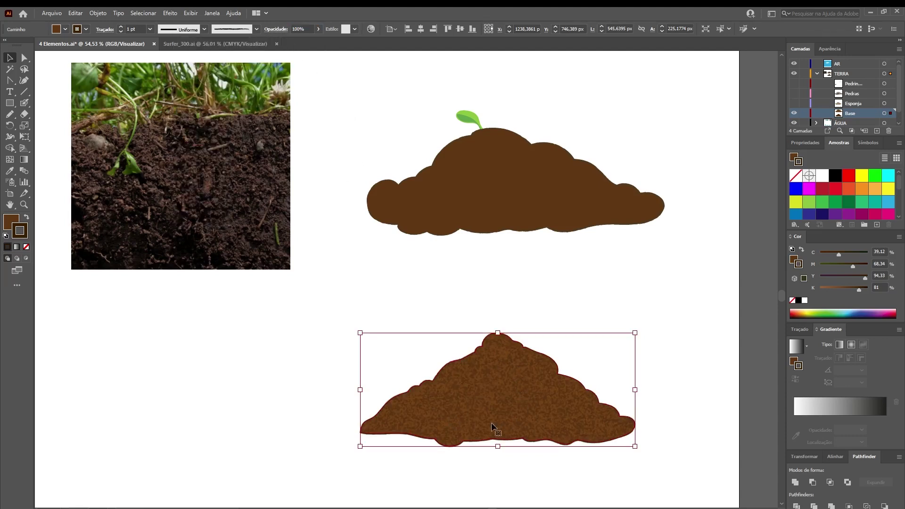
# Make the Esponja and Pedras layers visible and zoom in on the upper mound
pyautogui.press('z')
pyautogui.moveTo(498, 396); pyautogui.dragTo(475, 363)
pyautogui.hotkey('ctrl', '-')
pyautogui.hotkey('ctrl', '-')
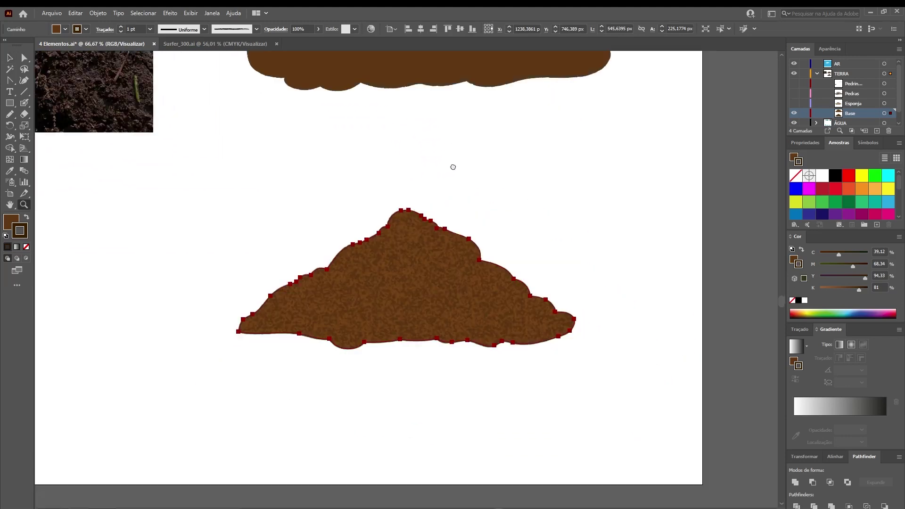
pyautogui.moveTo(453, 167); pyautogui.dragTo(459, 320)
pyautogui.click(794, 104)
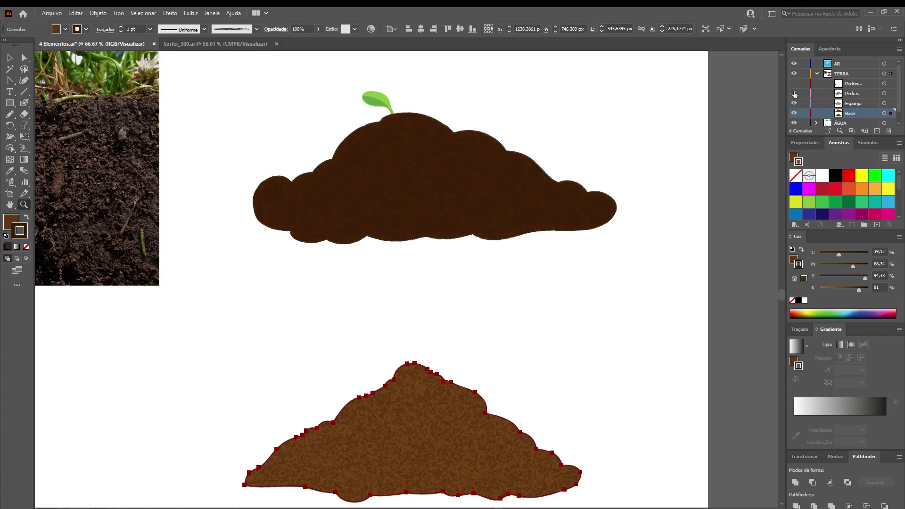
pyautogui.click(795, 94)
pyautogui.moveTo(413, 196); pyautogui.dragTo(505, 244)
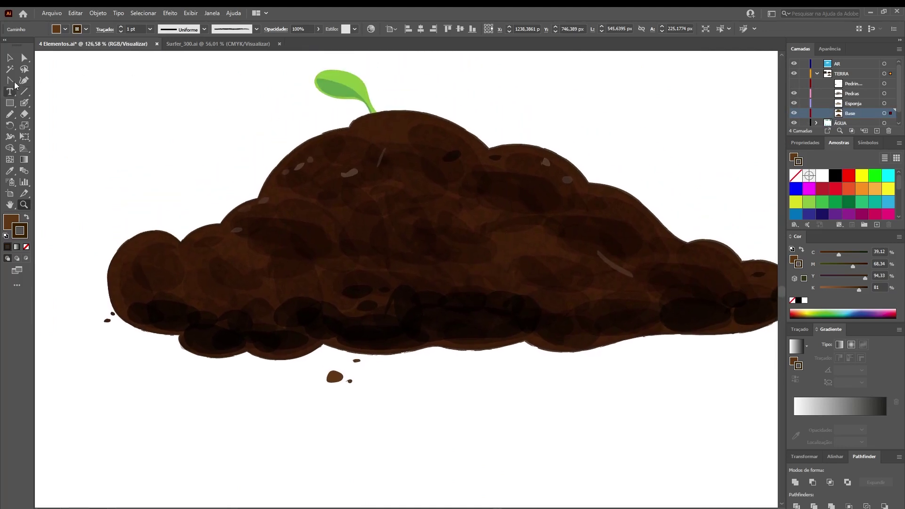
# Drag pebbles out from under the upper mound and inspect their transparency settings
pyautogui.click(24, 58)
pyautogui.moveTo(295, 230); pyautogui.dragTo(161, 135)
pyautogui.moveTo(185, 321); pyautogui.dragTo(248, 103)
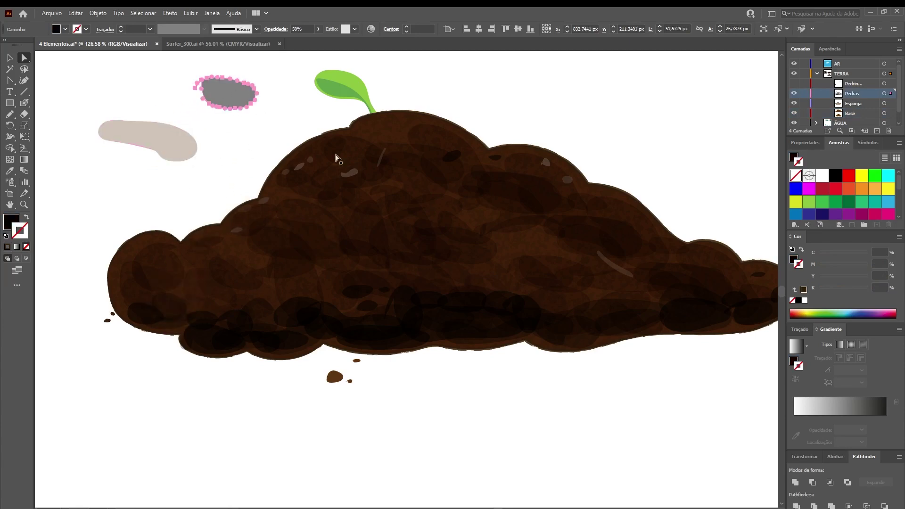
pyautogui.click(441, 137)
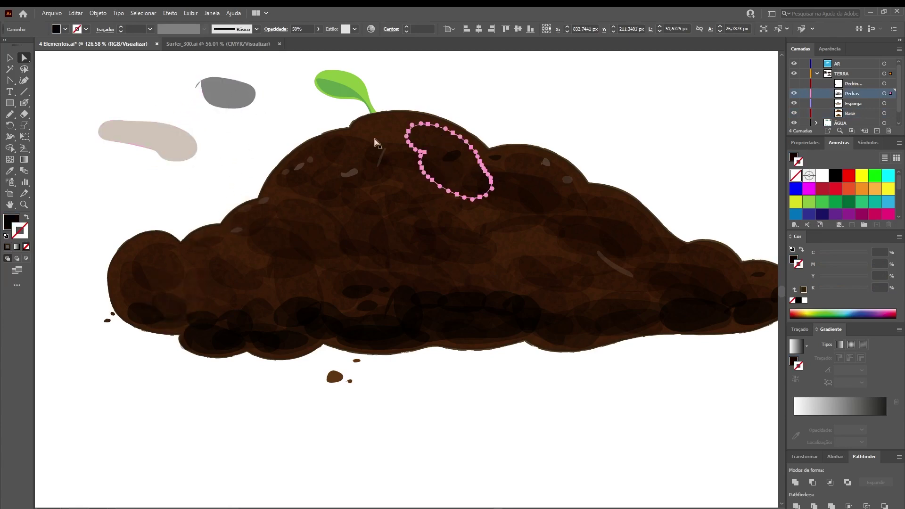
pyautogui.click(166, 143)
pyautogui.click(276, 29)
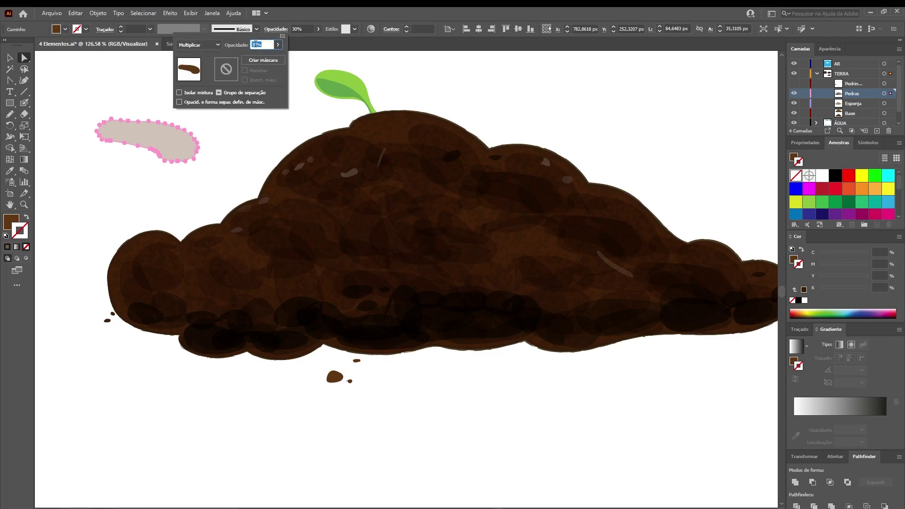
pyautogui.press('Return')
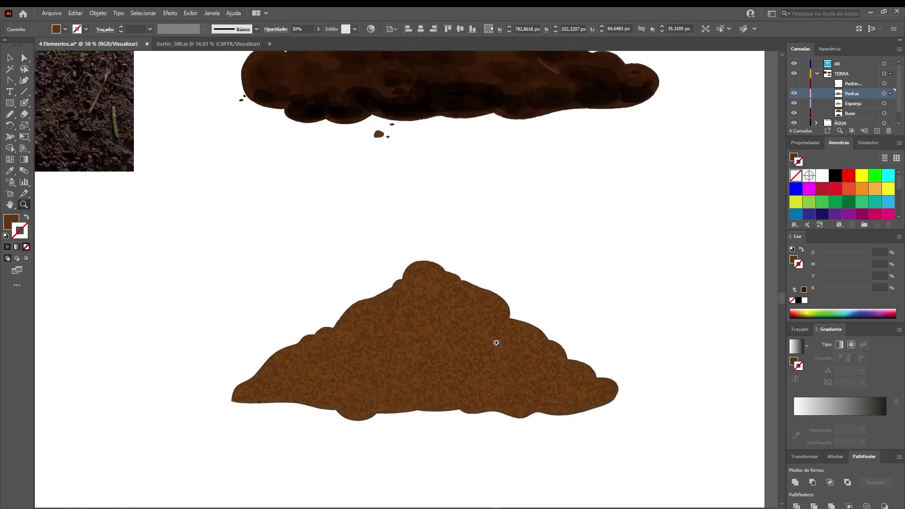
# Zoom into the textured lower mound and pencil the first dark oval on it
pyautogui.click(496, 344)
pyautogui.moveTo(532, 358); pyautogui.dragTo(475, 312)
pyautogui.press('n')
pyautogui.moveTo(315, 199)
pyautogui.mouseDown()
pyautogui.moveTo(319, 251)
pyautogui.moveTo(345, 217)
pyautogui.moveTo(318, 198)
pyautogui.moveTo(328, 236)
pyautogui.moveTo(379, 265)
pyautogui.moveTo(368, 193)
pyautogui.mouseUp()
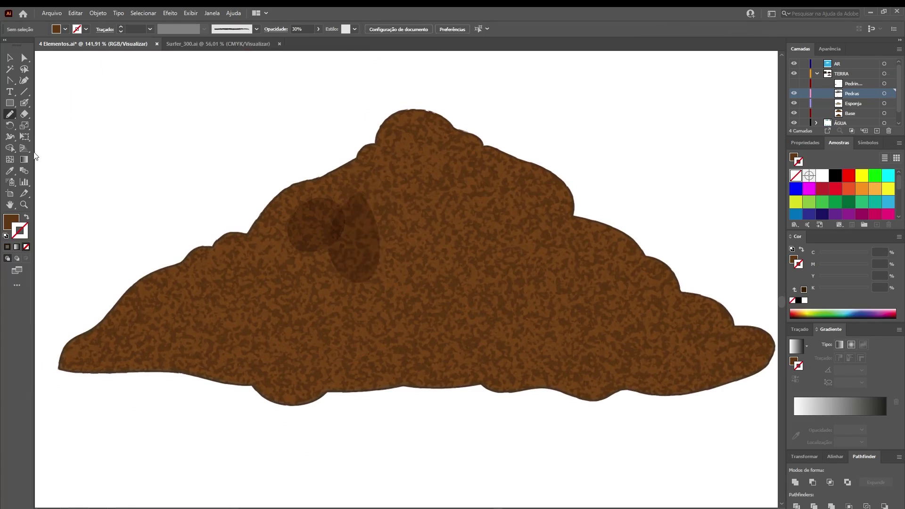
# Confirm the pencil options and draw five translucent ovals across the lower mound
pyautogui.doubleClick(10, 115)
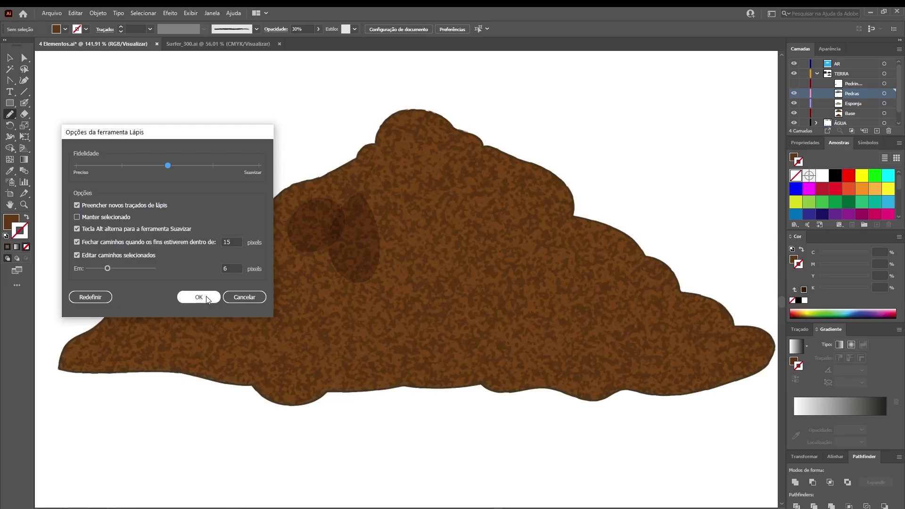
pyautogui.click(429, 434)
pyautogui.moveTo(398, 199)
pyautogui.mouseDown()
pyautogui.moveTo(378, 242)
pyautogui.moveTo(457, 212)
pyautogui.moveTo(416, 195)
pyautogui.mouseUp()
pyautogui.moveTo(504, 226)
pyautogui.mouseDown()
pyautogui.moveTo(449, 226)
pyautogui.moveTo(484, 293)
pyautogui.moveTo(532, 295)
pyautogui.moveTo(475, 273)
pyautogui.moveTo(467, 258)
pyautogui.moveTo(511, 222)
pyautogui.mouseUp()
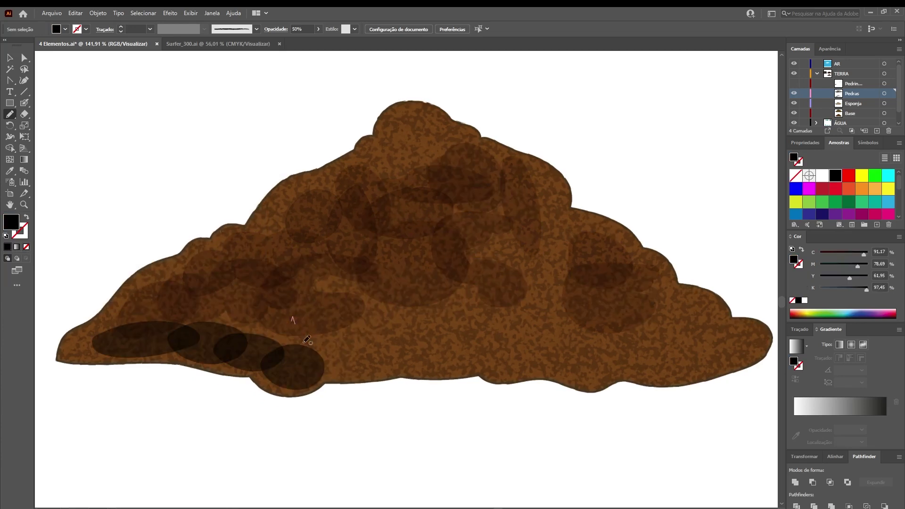
pyautogui.moveTo(307, 340)
pyautogui.mouseDown()
pyautogui.moveTo(378, 318)
pyautogui.moveTo(301, 303)
pyautogui.moveTo(293, 323)
pyautogui.mouseUp()
pyautogui.moveTo(365, 347)
pyautogui.mouseDown()
pyautogui.moveTo(384, 360)
pyautogui.moveTo(447, 364)
pyautogui.moveTo(406, 333)
pyautogui.moveTo(366, 347)
pyautogui.mouseUp()
pyautogui.moveTo(471, 337)
pyautogui.mouseDown()
pyautogui.moveTo(487, 362)
pyautogui.moveTo(575, 341)
pyautogui.moveTo(497, 310)
pyautogui.moveTo(477, 336)
pyautogui.mouseUp()
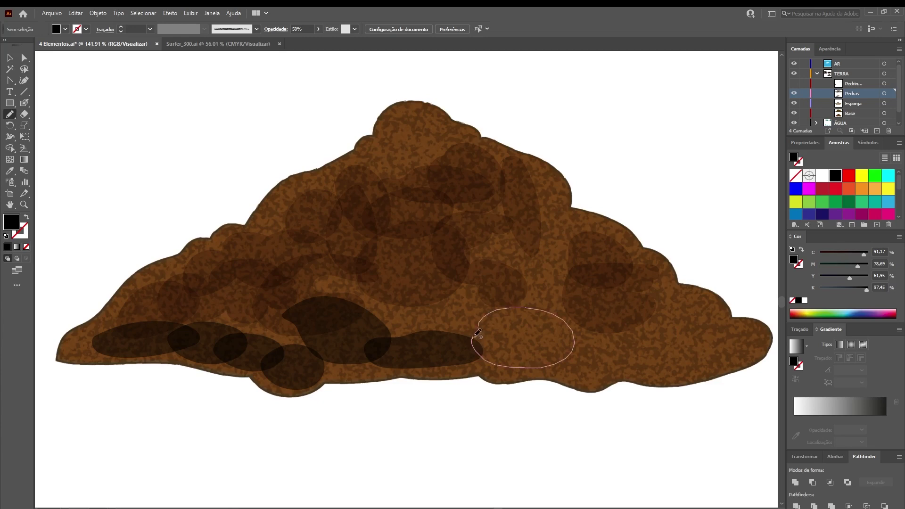
# Check an oval's fill, then add three more dark ovals along the mound's base
pyautogui.press('a')
pyautogui.click(436, 291)
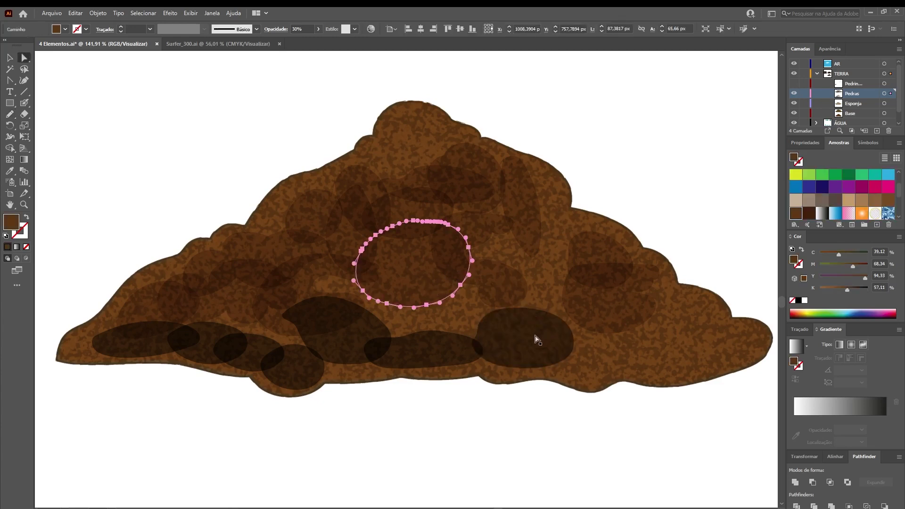
pyautogui.press('n')
pyautogui.moveTo(598, 339)
pyautogui.mouseDown()
pyautogui.moveTo(612, 370)
pyautogui.moveTo(630, 367)
pyautogui.moveTo(632, 336)
pyautogui.moveTo(562, 343)
pyautogui.moveTo(577, 365)
pyautogui.moveTo(535, 302)
pyautogui.moveTo(526, 357)
pyautogui.mouseUp()
pyautogui.moveTo(526, 235)
pyautogui.mouseDown()
pyautogui.moveTo(556, 228)
pyautogui.moveTo(537, 232)
pyautogui.mouseUp()
pyautogui.moveTo(515, 327)
pyautogui.mouseDown()
pyautogui.moveTo(479, 244)
pyautogui.moveTo(425, 332)
pyautogui.moveTo(479, 315)
pyautogui.mouseUp()
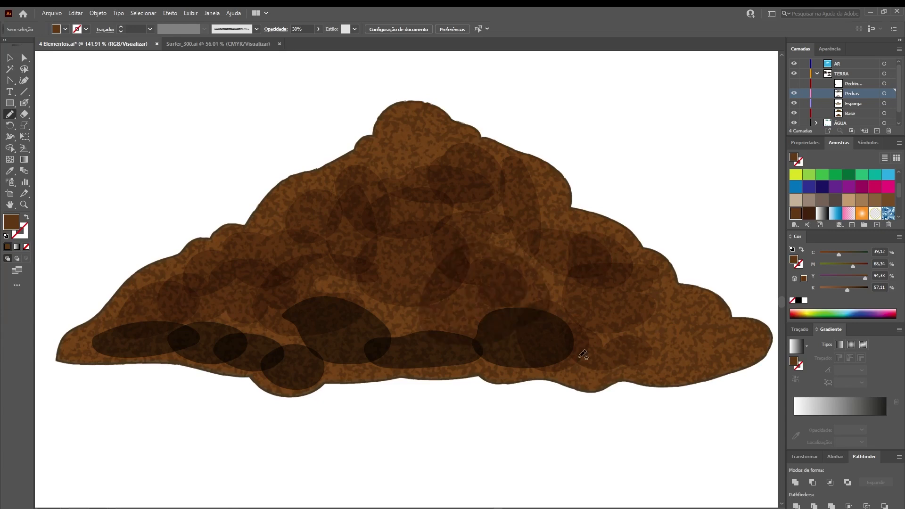
pyautogui.hotkey('ctrl', '-')
pyautogui.hotkey('ctrl', '-')
pyautogui.hotkey('ctrl', '-')
pyautogui.hotkey('ctrl', '-')
pyautogui.press('z')
pyautogui.moveTo(418, 272)
pyautogui.mouseDown()
pyautogui.moveTo(560, 280)
pyautogui.moveTo(429, 294)
pyautogui.moveTo(445, 285)
pyautogui.moveTo(497, 339)
pyautogui.moveTo(485, 396)
pyautogui.mouseUp()
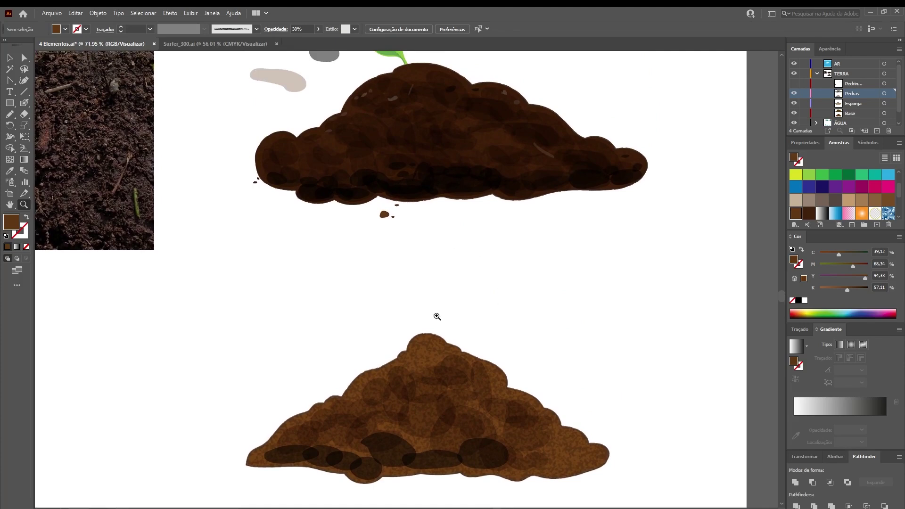
# Examine the small pebbles on the upper mound's top beside the soil reference photo
pyautogui.moveTo(454, 174); pyautogui.dragTo(368, 217)
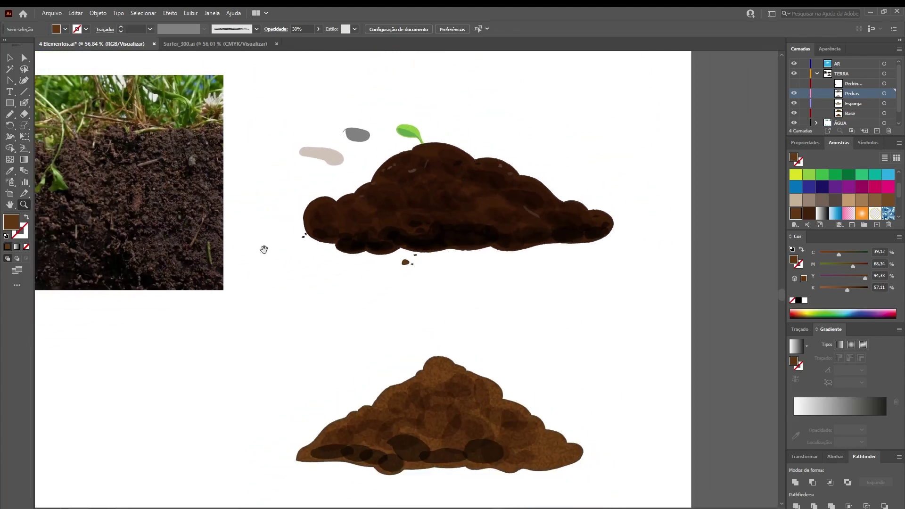
pyautogui.moveTo(262, 251); pyautogui.dragTo(327, 244)
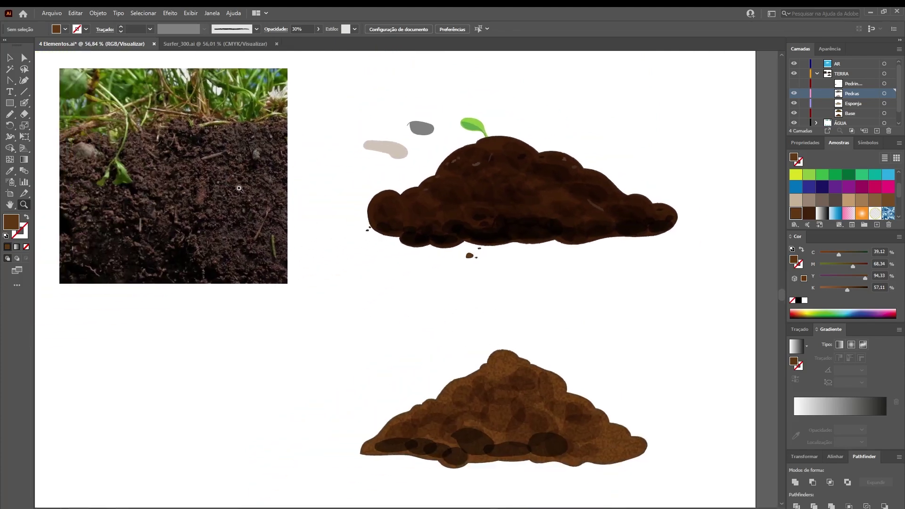
pyautogui.moveTo(534, 194); pyautogui.dragTo(500, 203)
pyautogui.moveTo(456, 177); pyautogui.dragTo(575, 178)
pyautogui.moveTo(524, 196); pyautogui.dragTo(499, 208)
pyautogui.moveTo(407, 200); pyautogui.dragTo(454, 200)
pyautogui.press('a')
pyautogui.click(399, 193)
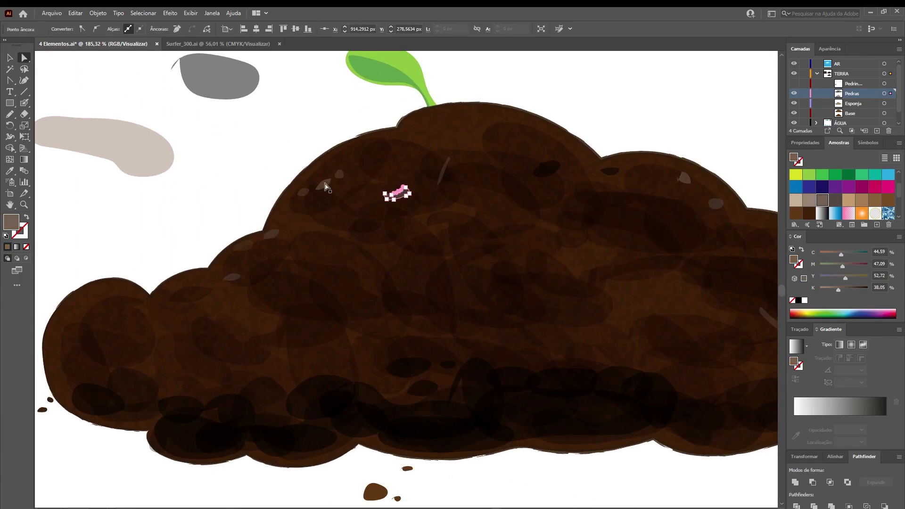
pyautogui.click(324, 186)
pyautogui.click(216, 219)
# Lower the K slider and draw a small light stone and thin streak on the lower pile
pyautogui.hotkey('ctrl', '-')
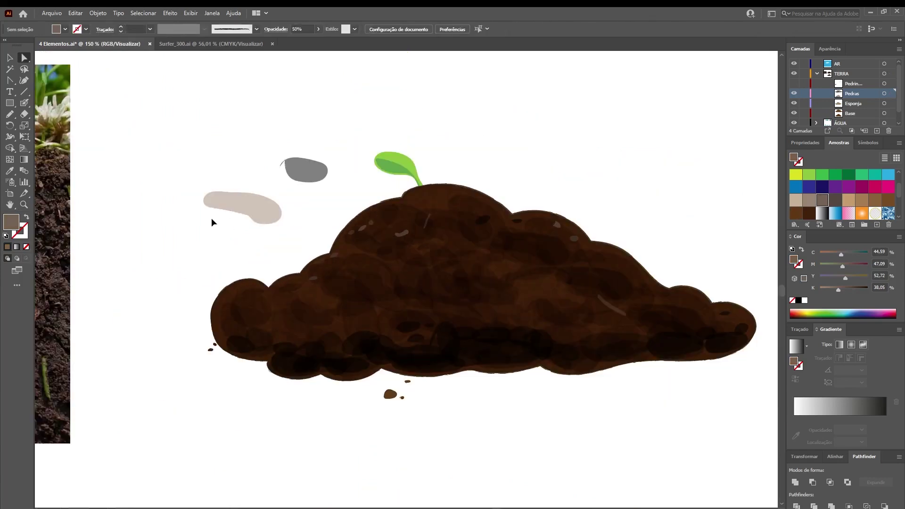
pyautogui.press('z')
pyautogui.moveTo(441, 317); pyautogui.dragTo(367, 111)
pyautogui.moveTo(458, 335); pyautogui.dragTo(432, 185)
pyautogui.moveTo(379, 281); pyautogui.dragTo(463, 277)
pyautogui.press('n')
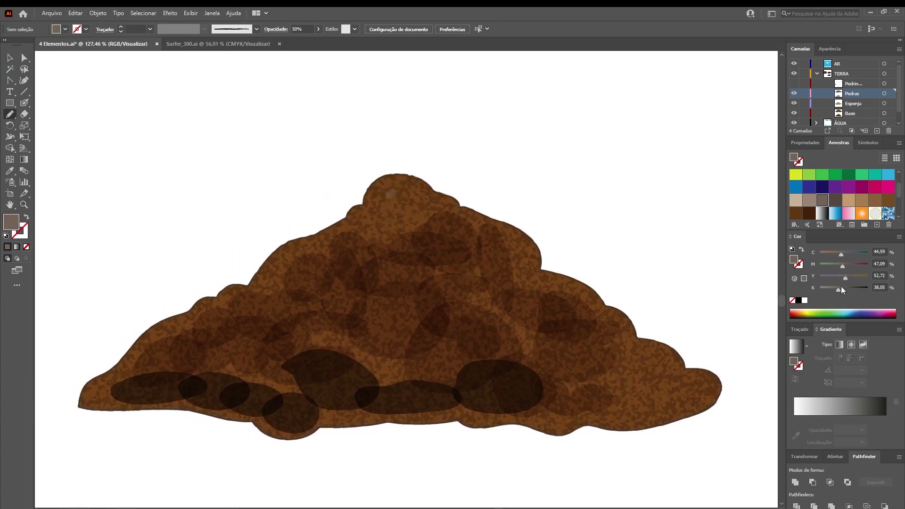
pyautogui.moveTo(834, 292); pyautogui.dragTo(831, 291)
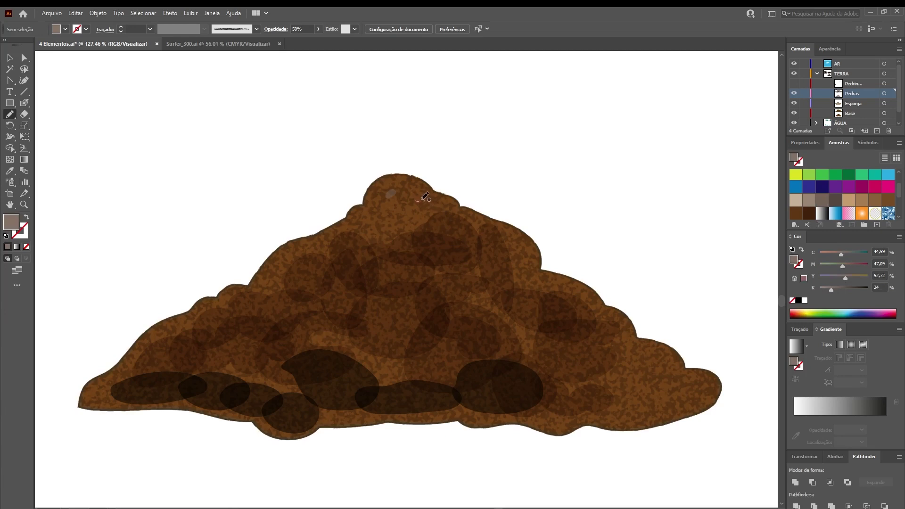
pyautogui.moveTo(347, 232)
pyautogui.mouseDown()
pyautogui.moveTo(364, 223)
pyautogui.moveTo(348, 232)
pyautogui.mouseUp()
pyautogui.moveTo(481, 234)
pyautogui.mouseDown()
pyautogui.moveTo(510, 267)
pyautogui.moveTo(482, 234)
pyautogui.mouseUp()
# Lighten the colour further and add two small highlight blobs to the lower pile
pyautogui.click(824, 289)
pyautogui.moveTo(317, 247)
pyautogui.mouseDown()
pyautogui.moveTo(304, 253)
pyautogui.moveTo(313, 250)
pyautogui.mouseUp()
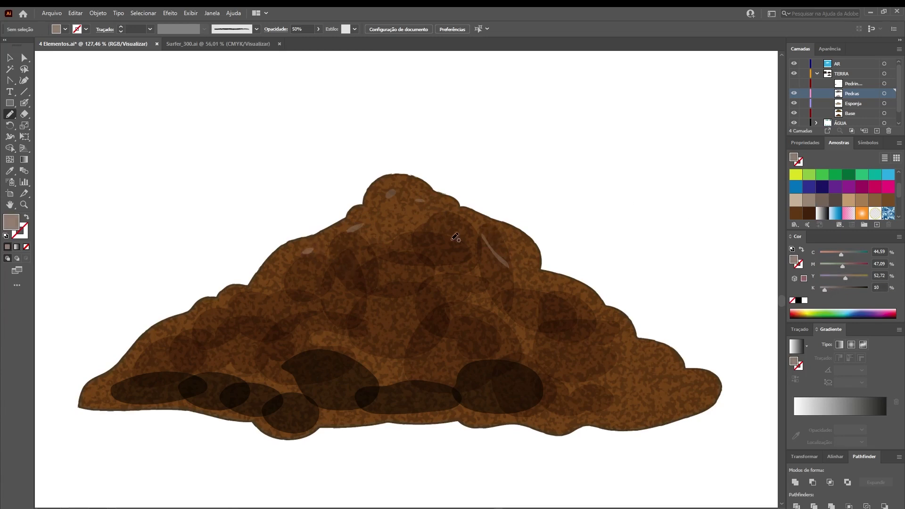
pyautogui.moveTo(546, 283)
pyautogui.mouseDown()
pyautogui.moveTo(559, 282)
pyautogui.moveTo(549, 285)
pyautogui.mouseUp()
pyautogui.moveTo(375, 220); pyautogui.dragTo(396, 328)
pyautogui.moveTo(399, 182); pyautogui.dragTo(452, 315)
pyautogui.moveTo(395, 237); pyautogui.dragTo(402, 254)
pyautogui.moveTo(402, 255); pyautogui.dragTo(407, 312)
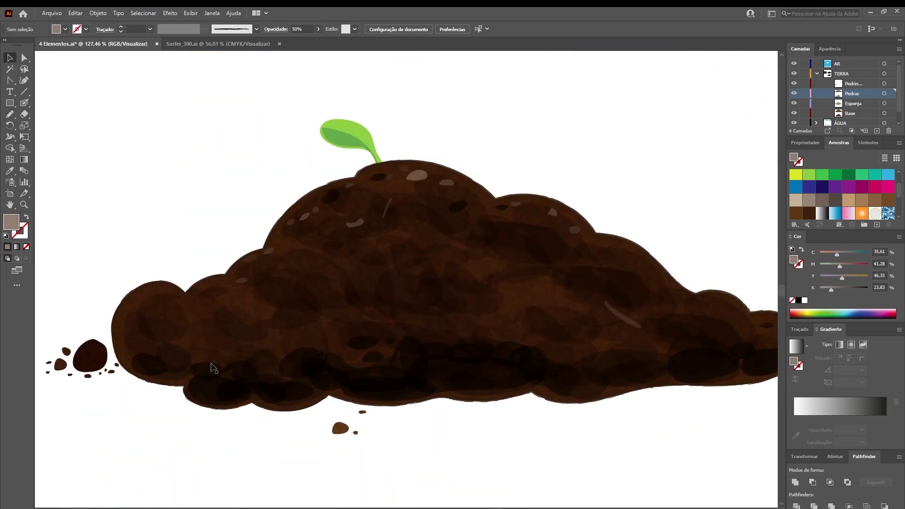
# Alt-drag a copy of the small stones to the upper pile's right edge and reposition the dark stone
pyautogui.hotkey('ctrl', '-')
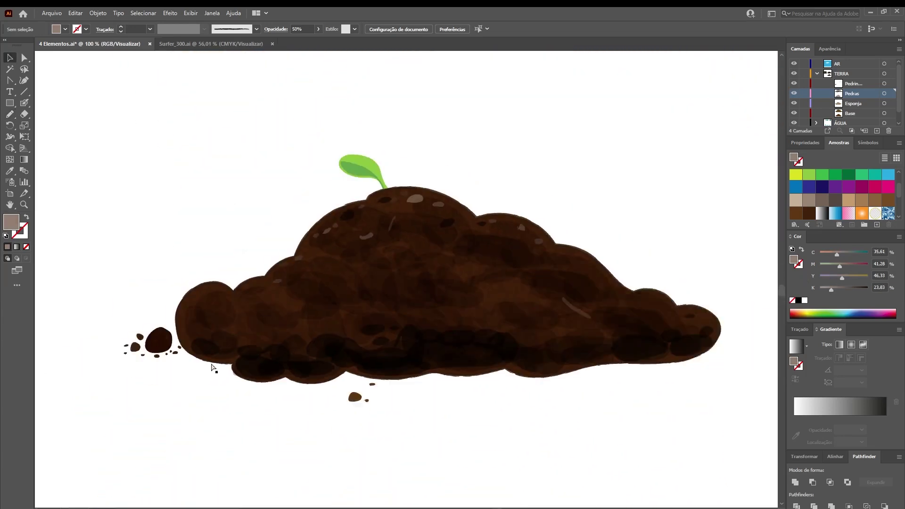
pyautogui.hotkey('ctrl', '-')
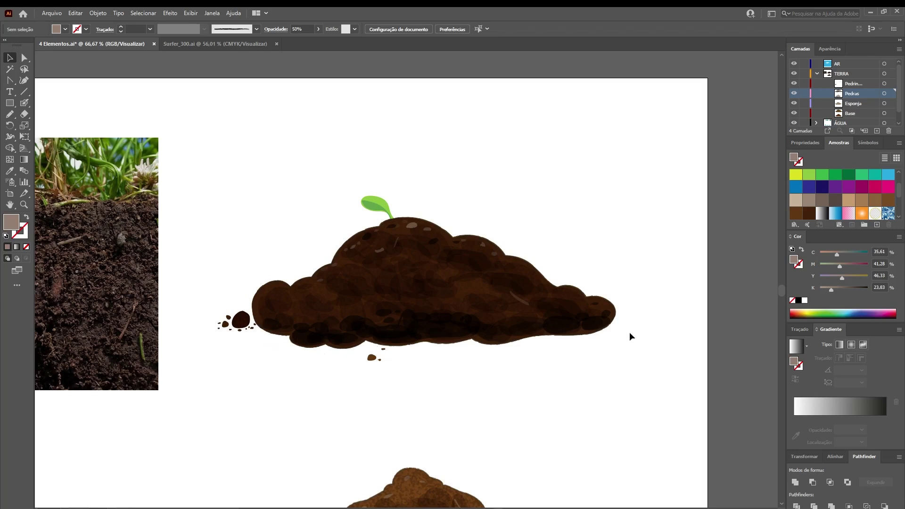
pyautogui.click(241, 324)
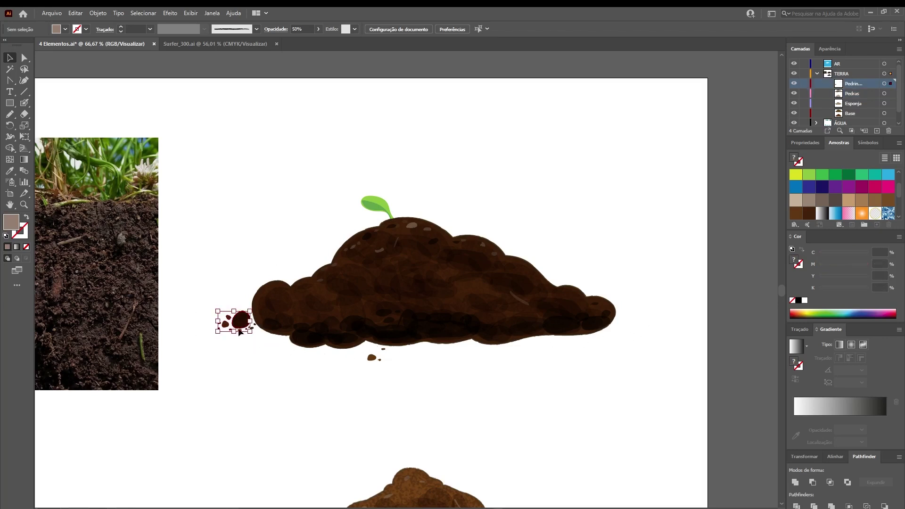
pyautogui.moveTo(242, 324); pyautogui.dragTo(630, 336)
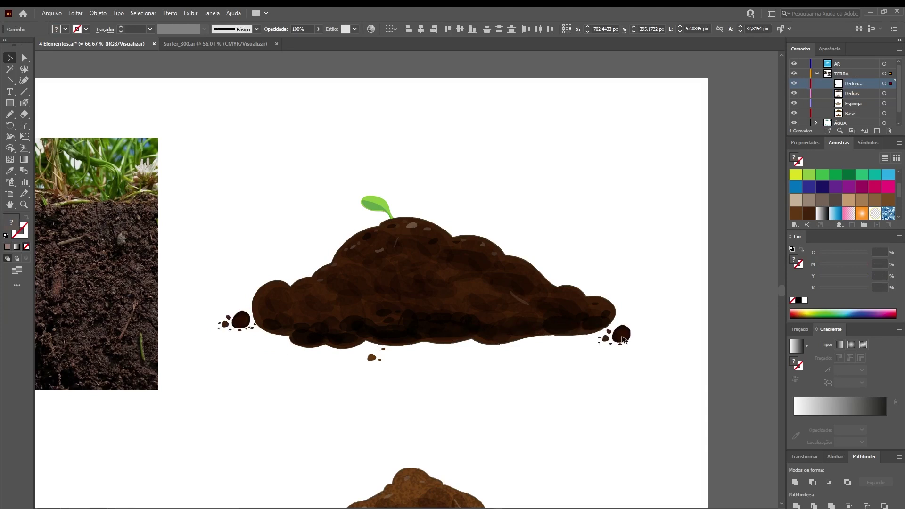
pyautogui.moveTo(623, 336); pyautogui.dragTo(536, 352)
pyautogui.click(536, 353)
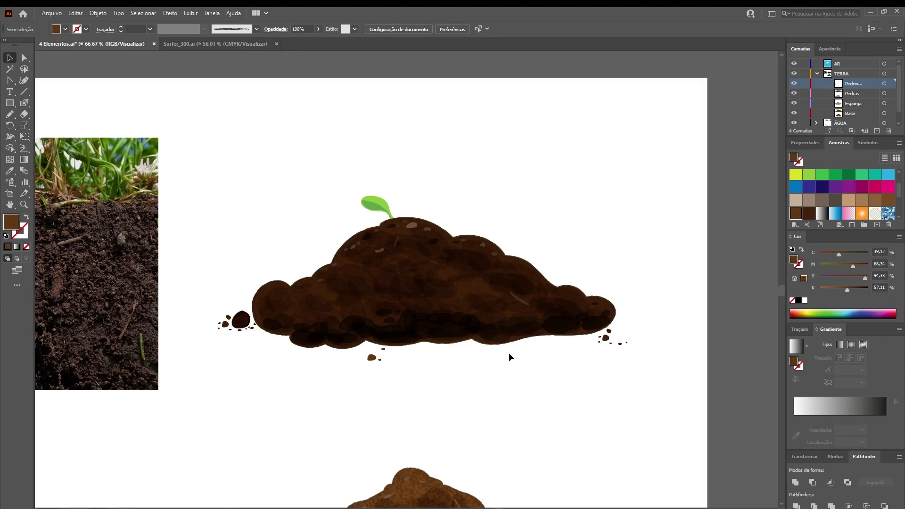
# Zoom out around the dirt pile to bring the sky artboard into view
pyautogui.click(23, 204)
pyautogui.moveTo(379, 199)
pyautogui.mouseDown()
pyautogui.moveTo(409, 216)
pyautogui.moveTo(376, 210)
pyautogui.mouseUp()
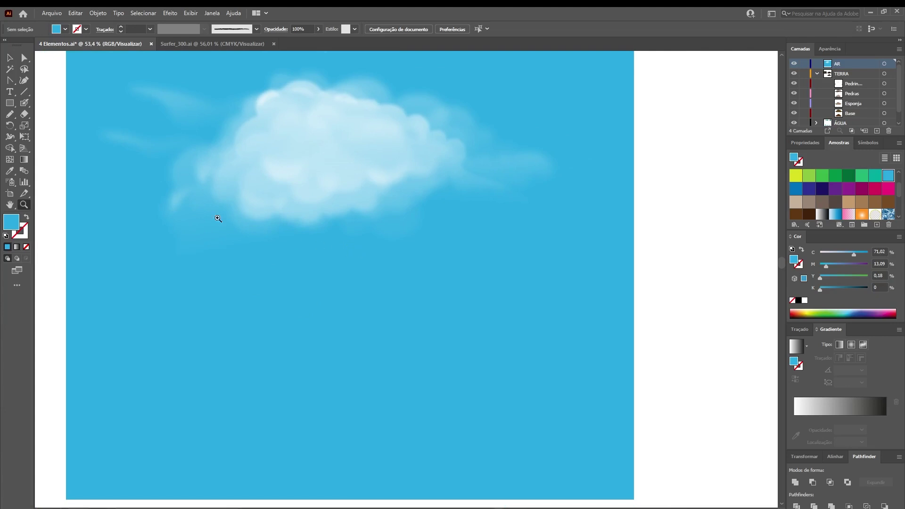
pyautogui.press('a')
# Draw a white-filled cloud outline with a bumpy top and level base in the lower sky
pyautogui.scroll(2, 899, 179)
pyautogui.click(818, 179)
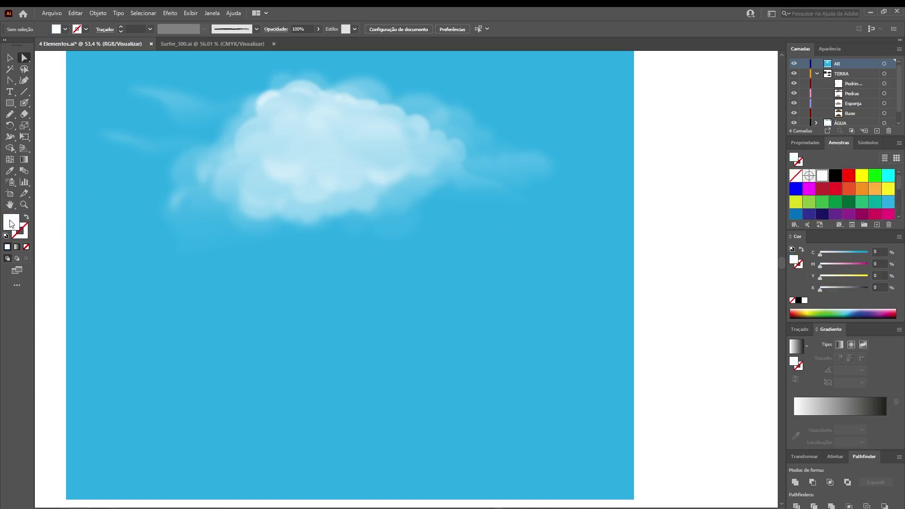
pyautogui.click(9, 115)
pyautogui.moveTo(210, 316)
pyautogui.mouseDown()
pyautogui.moveTo(221, 272)
pyautogui.moveTo(275, 267)
pyautogui.moveTo(291, 285)
pyautogui.moveTo(340, 273)
pyautogui.moveTo(352, 295)
pyautogui.moveTo(380, 297)
pyautogui.moveTo(442, 345)
pyautogui.moveTo(467, 384)
pyautogui.mouseUp()
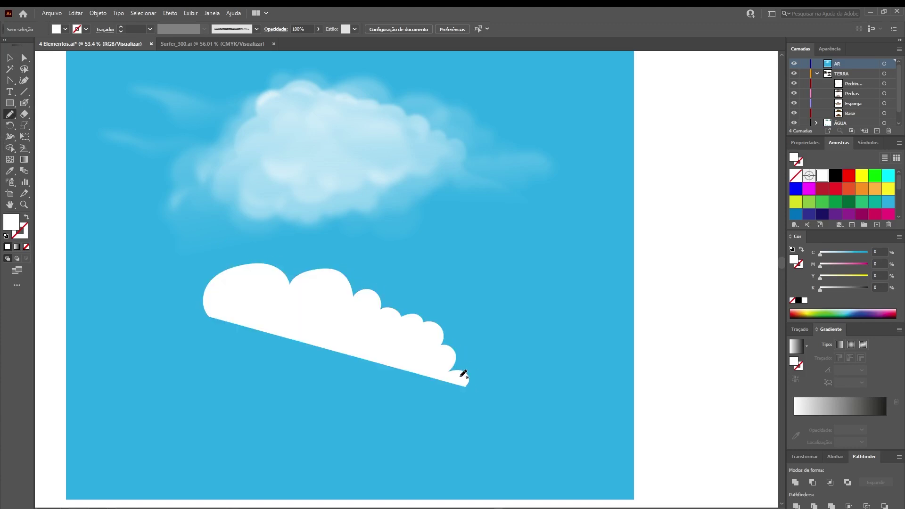
pyautogui.keyDown('ctrl'); pyautogui.click(210, 315); pyautogui.keyUp('ctrl')
pyautogui.moveTo(209, 316)
pyautogui.mouseDown()
pyautogui.moveTo(167, 355)
pyautogui.moveTo(158, 407)
pyautogui.moveTo(462, 402)
pyautogui.moveTo(466, 388)
pyautogui.mouseUp()
# Fill the cloud with the white-to-black gradient running vertically from top to bottom
pyautogui.press('a')
pyautogui.click(313, 394)
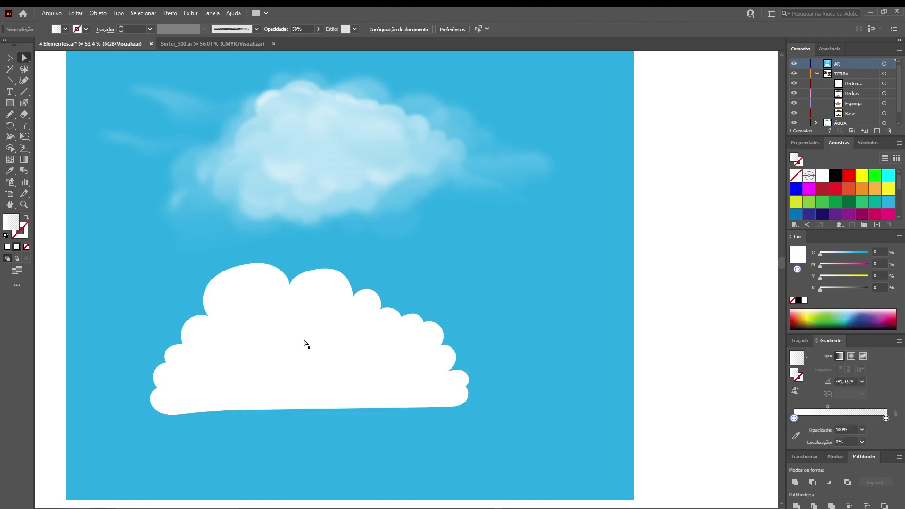
pyautogui.click(306, 333)
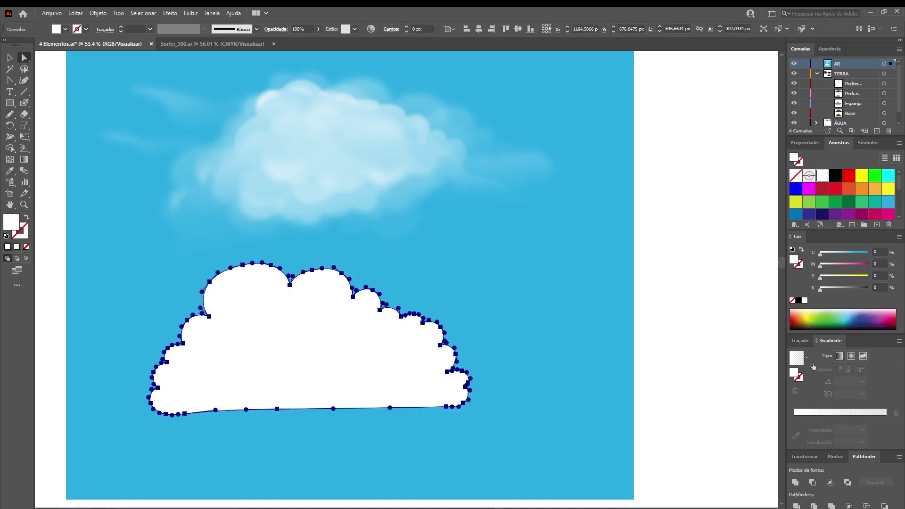
pyautogui.scroll(-3, 872, 193)
pyautogui.moveTo(841, 143); pyautogui.dragTo(683, 153)
pyautogui.click(677, 267)
pyautogui.press('g')
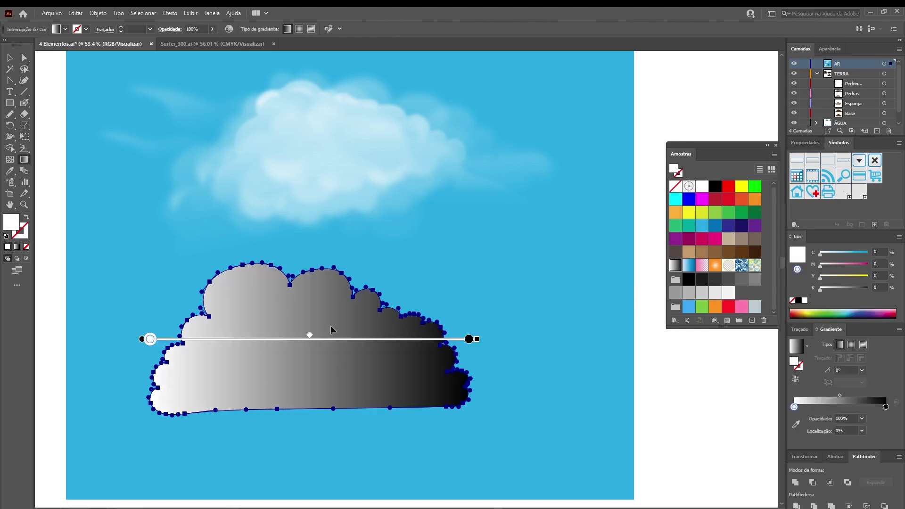
pyautogui.moveTo(319, 277)
pyautogui.mouseDown()
pyautogui.moveTo(319, 381)
pyautogui.moveTo(309, 396)
pyautogui.mouseUp()
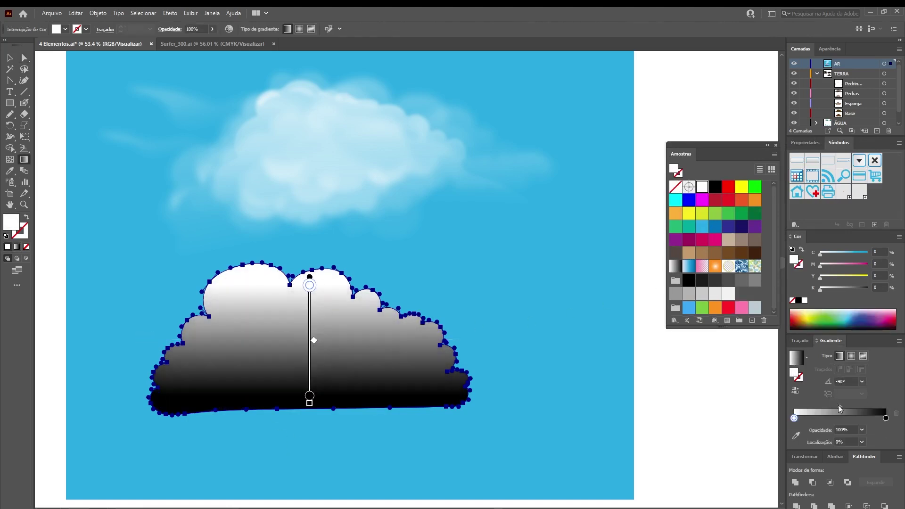
# Make the gradient's bottom stop white with 0% opacity
pyautogui.click(886, 418)
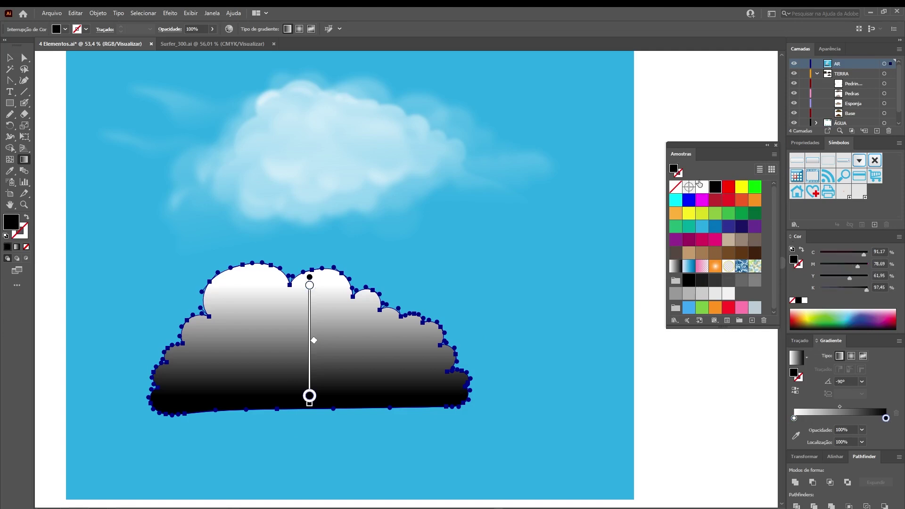
pyautogui.moveTo(891, 420); pyautogui.dragTo(887, 418)
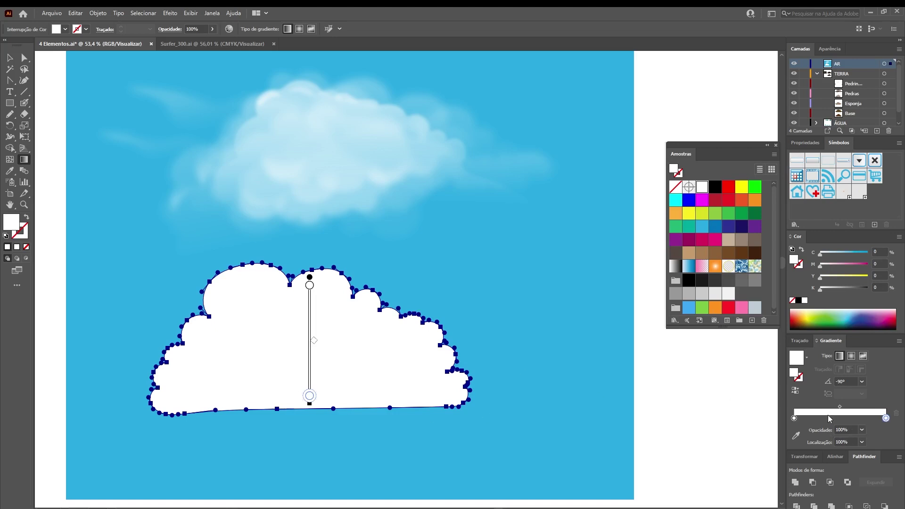
pyautogui.moveTo(848, 429); pyautogui.dragTo(820, 428)
pyautogui.write('0')
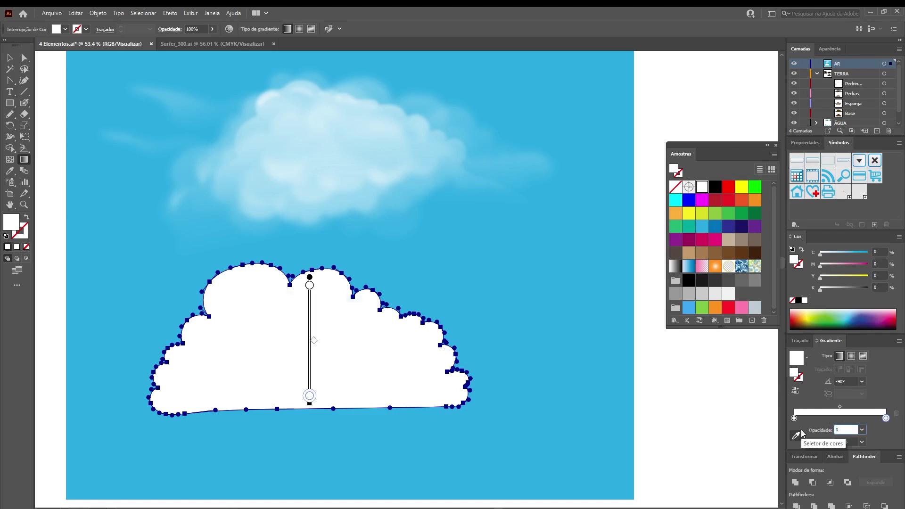
pyautogui.press('Return')
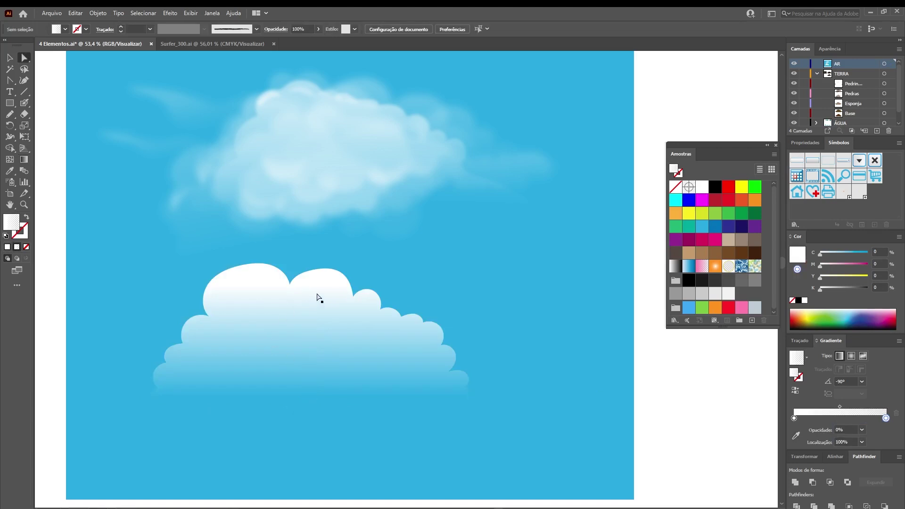
pyautogui.click(317, 297)
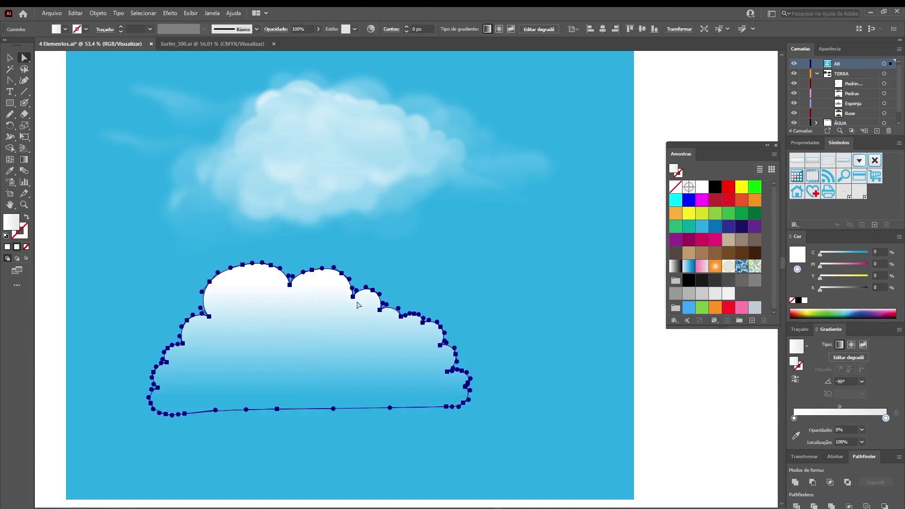
# Apply a 30-pixel Gaussian Blur to the lower cloud
pyautogui.click(175, 14)
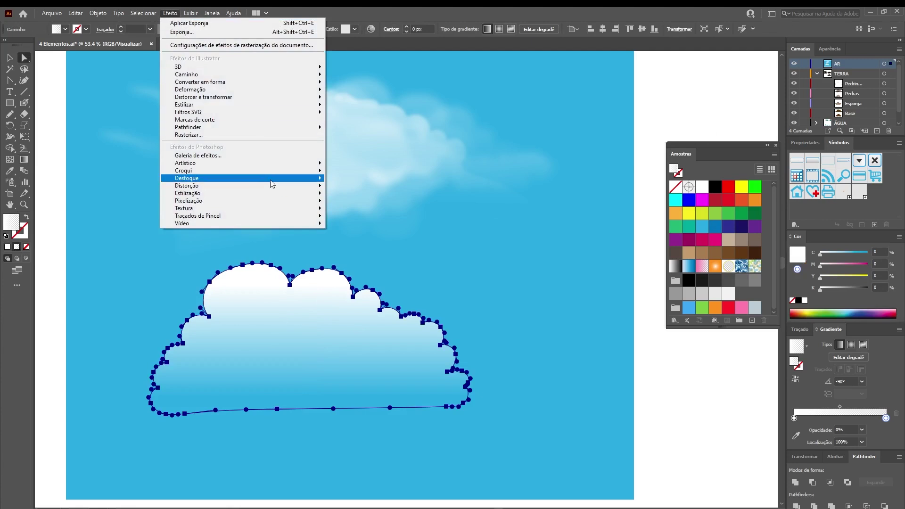
pyautogui.moveTo(268, 181)
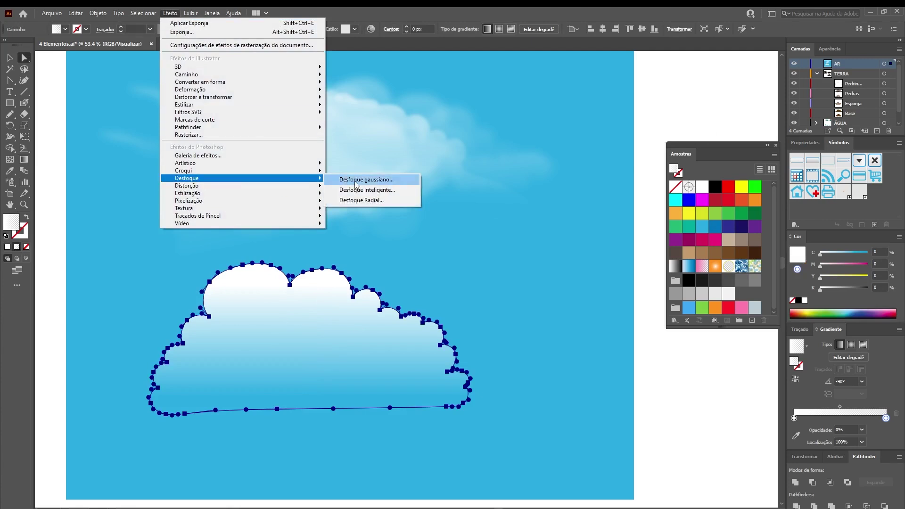
pyautogui.click(394, 184)
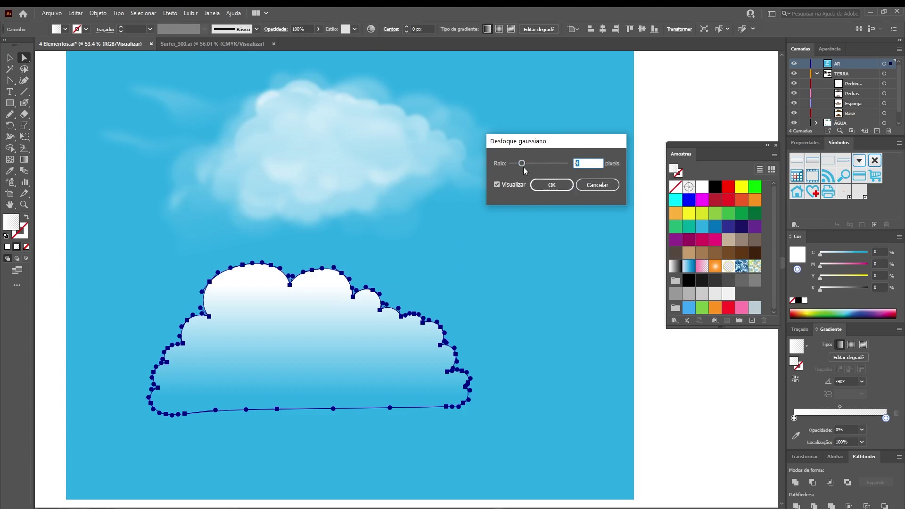
pyautogui.moveTo(523, 164); pyautogui.dragTo(543, 163)
pyautogui.click(497, 186)
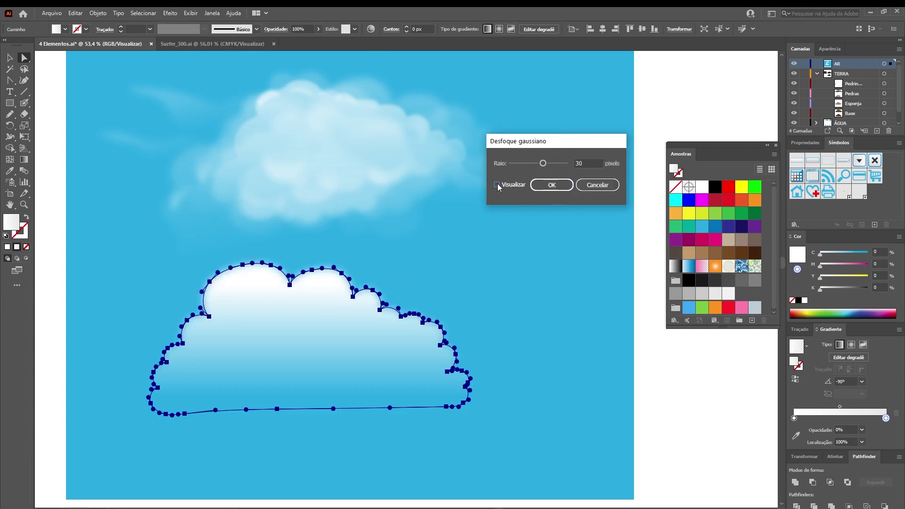
pyautogui.click(552, 185)
pyautogui.click(663, 116)
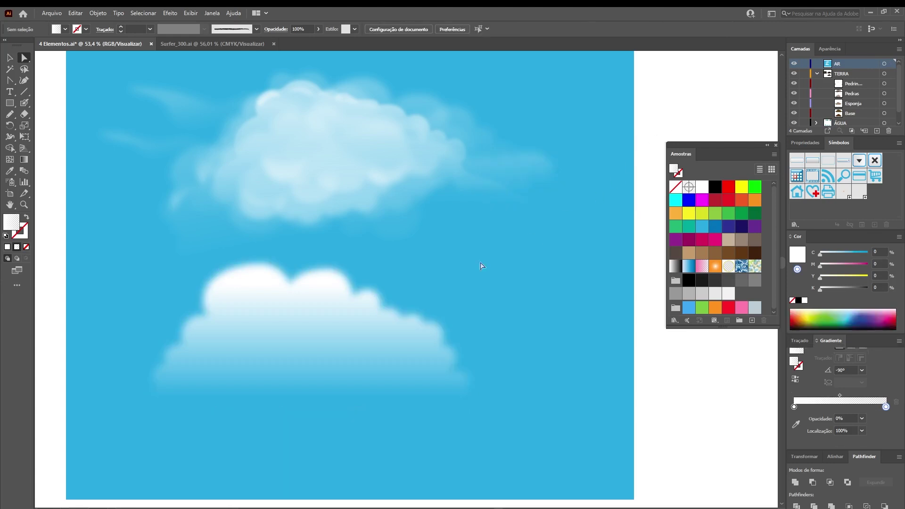
# Shift the lower cloud's gradient midpoint left to about 46.48%
pyautogui.click(358, 346)
pyautogui.click(839, 408)
pyautogui.moveTo(840, 408)
pyautogui.mouseDown()
pyautogui.moveTo(861, 414)
pyautogui.moveTo(836, 413)
pyautogui.mouseUp()
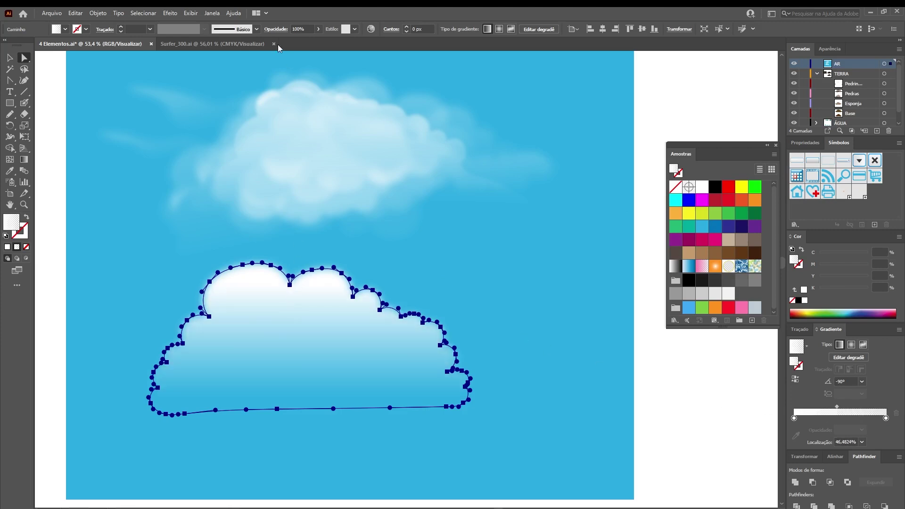
# Try 50% opacity on the lower cloud, then set it to 80%
pyautogui.click(306, 27)
pyautogui.write('5')
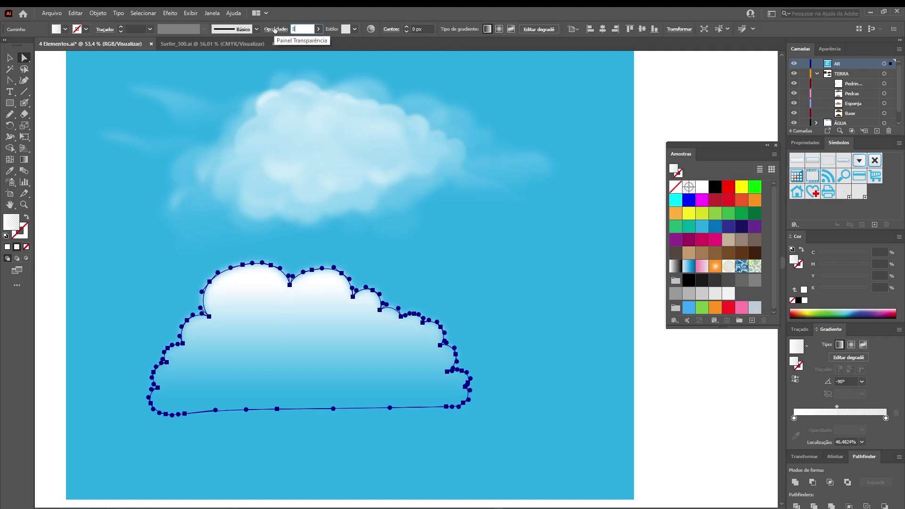
pyautogui.press('Return')
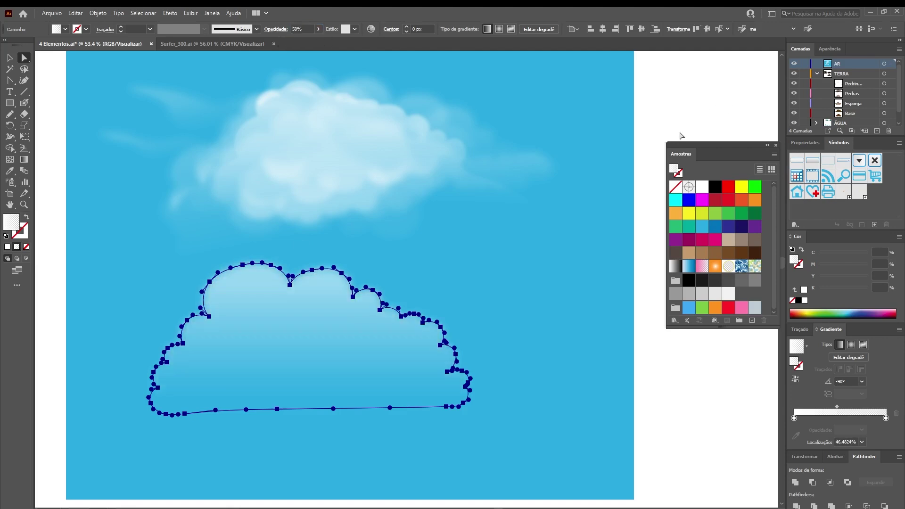
pyautogui.click(693, 128)
pyautogui.click(293, 320)
pyautogui.click(302, 29)
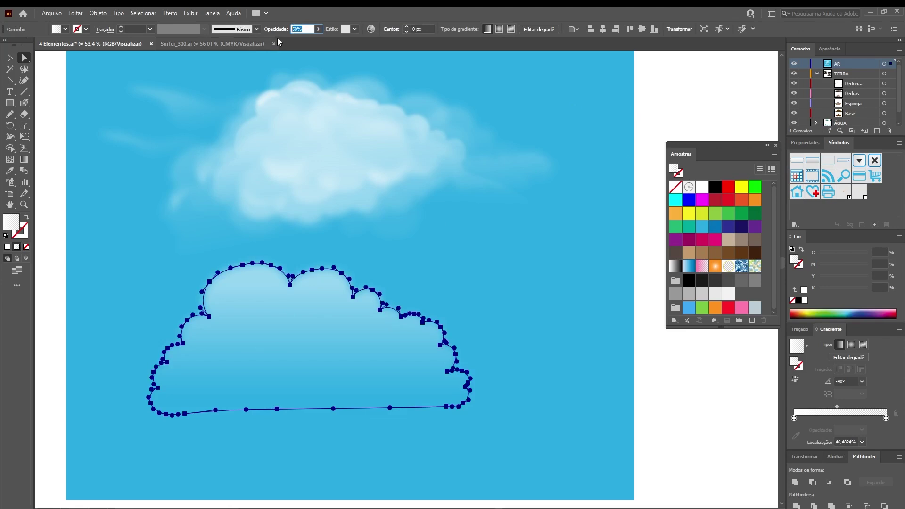
pyautogui.write('80')
pyautogui.press('Return')
# Deselect, then select the faint cloud shape overlapping the upper cloud
pyautogui.click(664, 89)
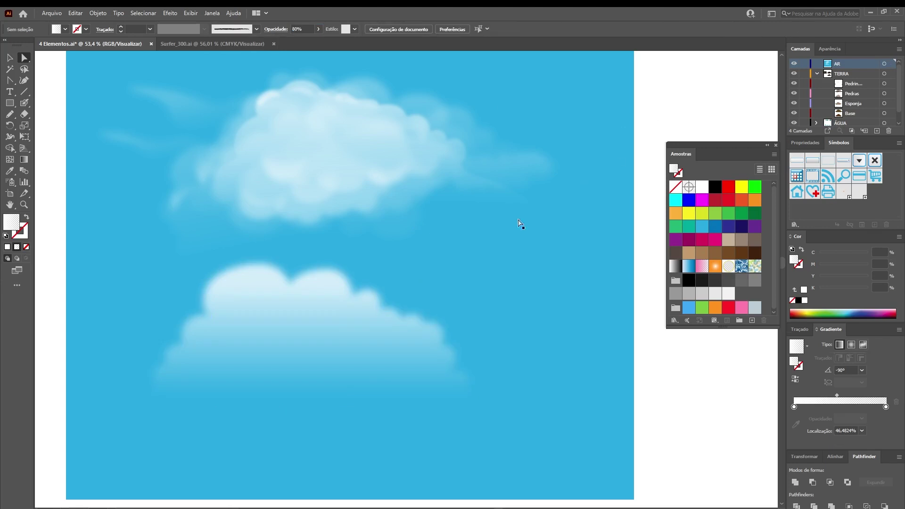
pyautogui.press('n')
pyautogui.press('a')
pyautogui.click(229, 142)
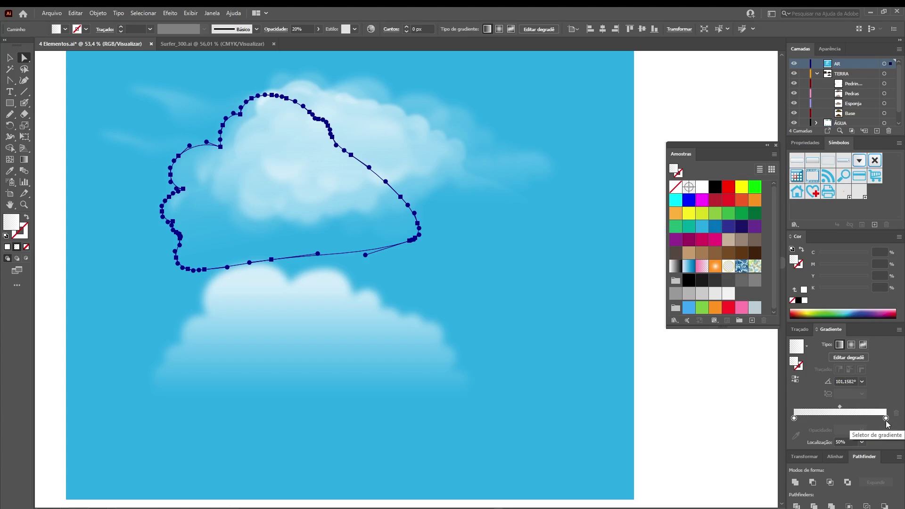
# Check the faint cloud's 30 px Gaussian Blur in the Appearance panel, leaving it unchanged
pyautogui.hotkey('shift', 'F6')
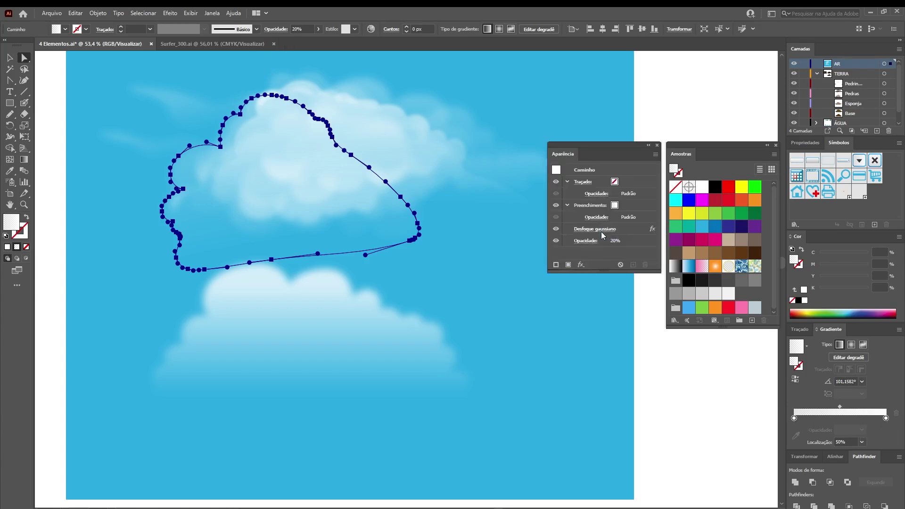
pyautogui.click(595, 229)
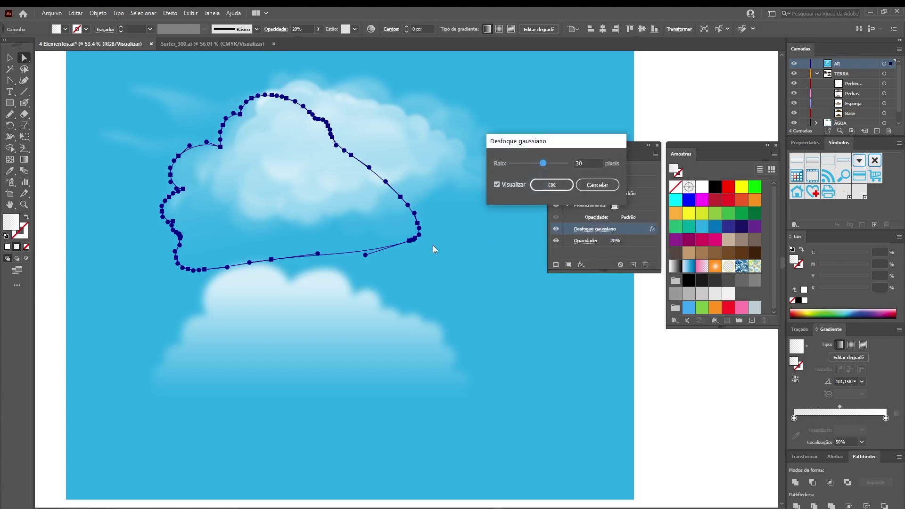
pyautogui.click(597, 187)
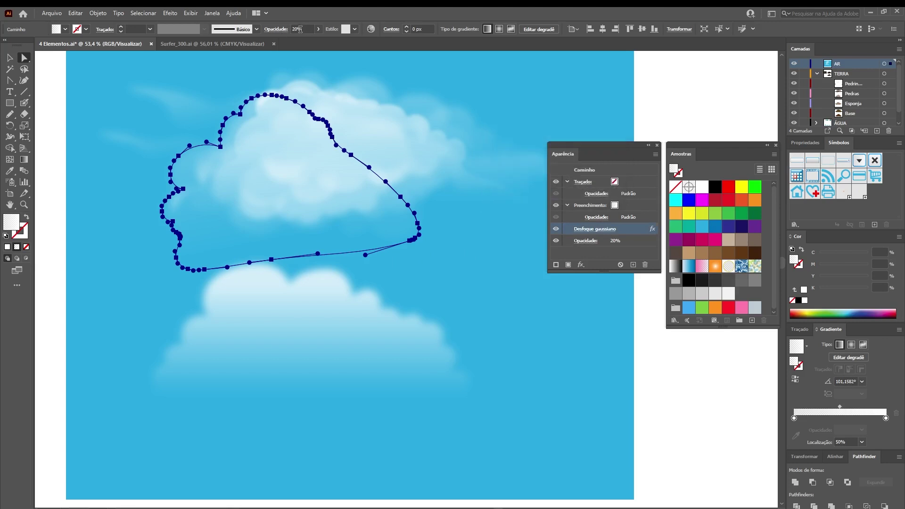
pyautogui.click(660, 89)
# Draw a new faint, blurred cloud puff over the lower cloud's left side with the Pencil
pyautogui.press('n')
pyautogui.moveTo(268, 287)
pyautogui.mouseDown()
pyautogui.moveTo(222, 259)
pyautogui.moveTo(193, 281)
pyautogui.moveTo(196, 304)
pyautogui.moveTo(152, 334)
pyautogui.moveTo(115, 407)
pyautogui.mouseUp()
pyautogui.press('a')
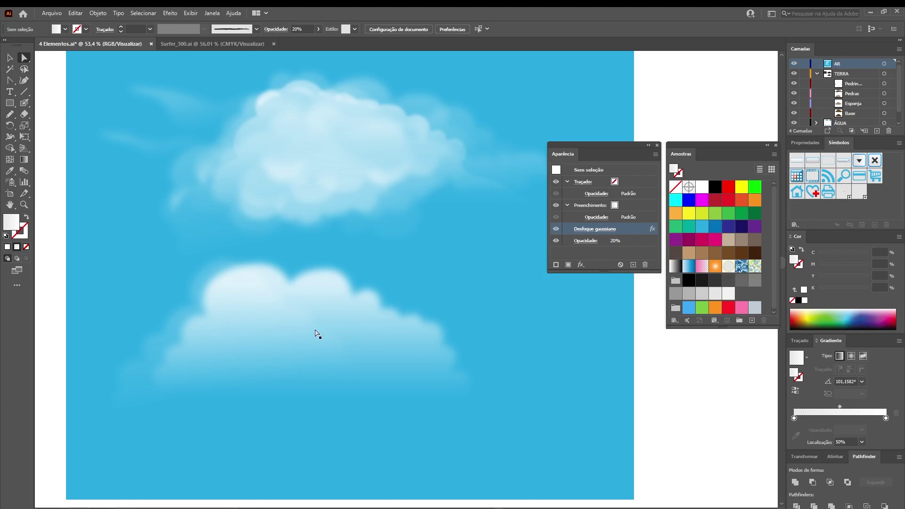
pyautogui.click(224, 368)
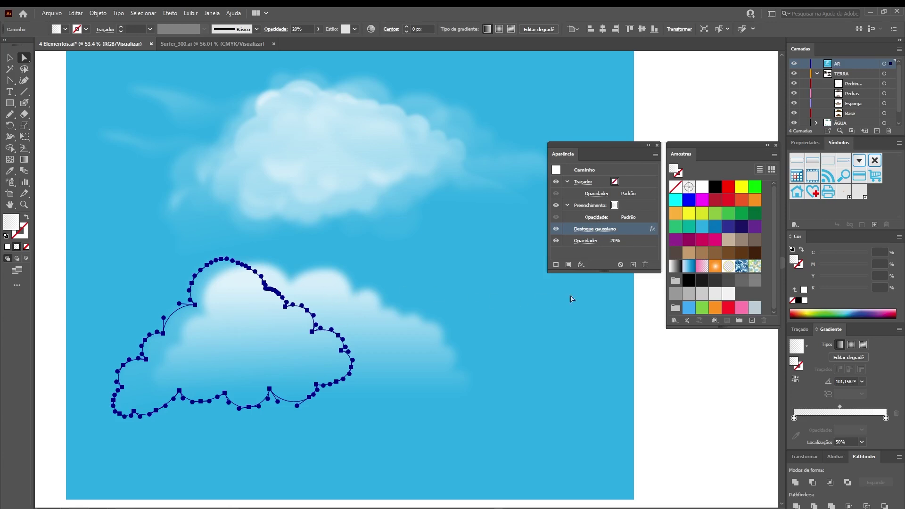
pyautogui.click(650, 297)
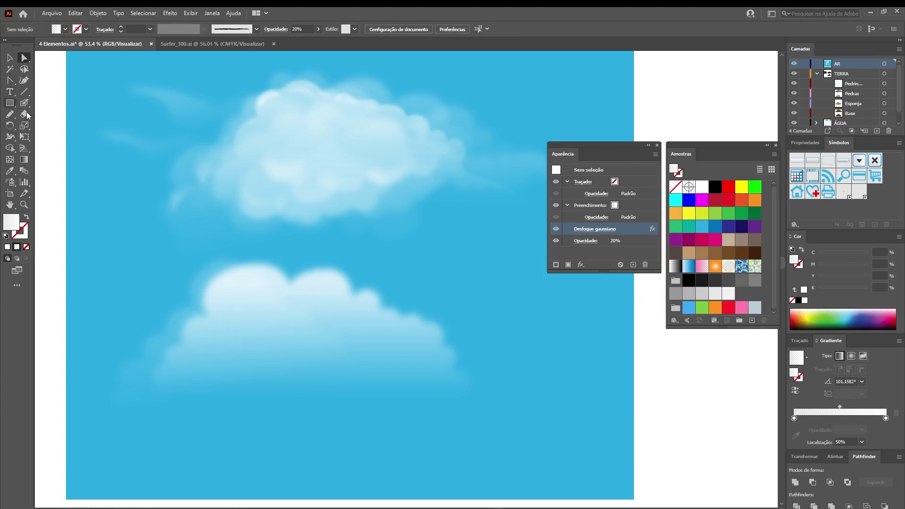
# Pencil a puff over the lower cloud, undoing an unwanted right-end puff, and hide edges
pyautogui.click(318, 289)
pyautogui.click(680, 360)
pyautogui.press('n')
pyautogui.moveTo(246, 327)
pyautogui.mouseDown()
pyautogui.moveTo(246, 308)
pyautogui.moveTo(279, 311)
pyautogui.moveTo(318, 294)
pyautogui.moveTo(360, 324)
pyautogui.moveTo(365, 350)
pyautogui.moveTo(363, 373)
pyautogui.mouseUp()
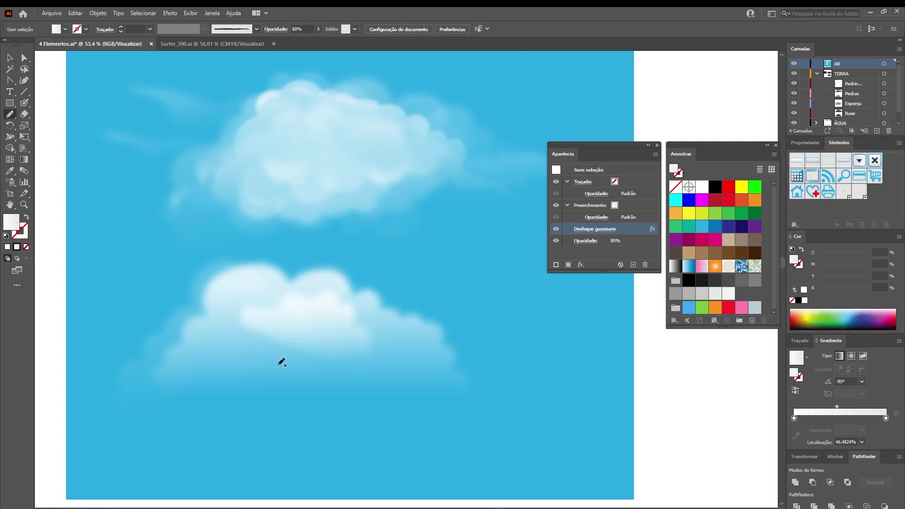
pyautogui.moveTo(430, 313)
pyautogui.mouseDown()
pyautogui.moveTo(387, 358)
pyautogui.moveTo(388, 372)
pyautogui.moveTo(433, 372)
pyautogui.mouseUp()
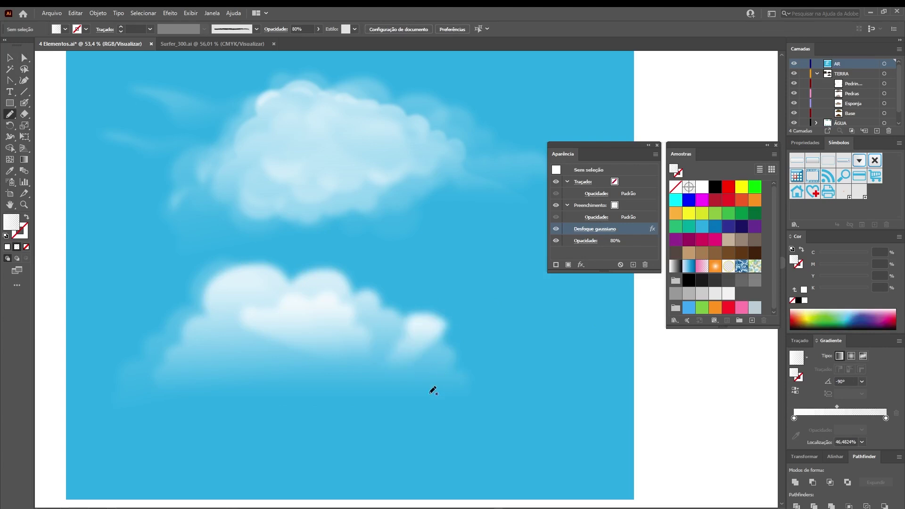
pyautogui.hotkey('ctrl', 'z')
pyautogui.press('a')
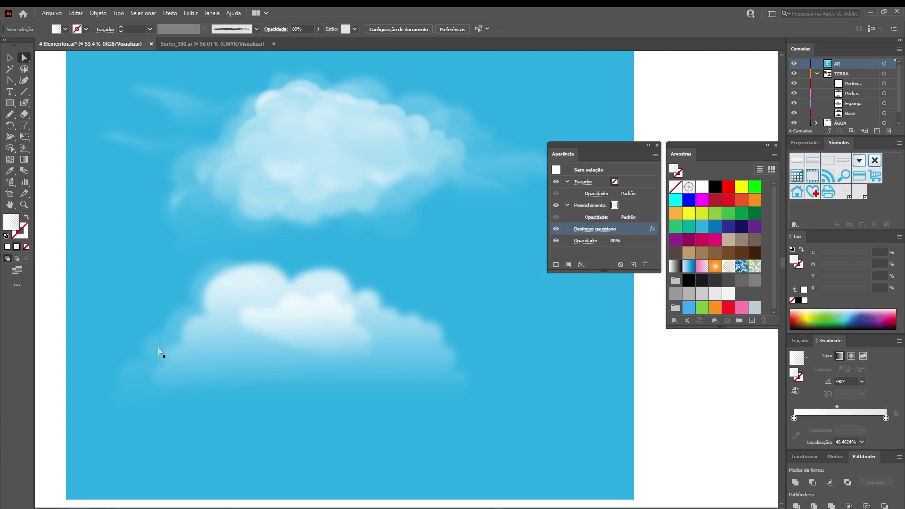
pyautogui.click(163, 351)
pyautogui.hotkey('ctrl', 'h')
# Add a puff over the lower cloud's right half and a wisp along its upper-left edge
pyautogui.press('n')
pyautogui.moveTo(356, 316)
pyautogui.mouseDown()
pyautogui.moveTo(395, 278)
pyautogui.moveTo(455, 351)
pyautogui.moveTo(573, 374)
pyautogui.moveTo(361, 401)
pyautogui.moveTo(329, 361)
pyautogui.moveTo(332, 348)
pyautogui.mouseUp()
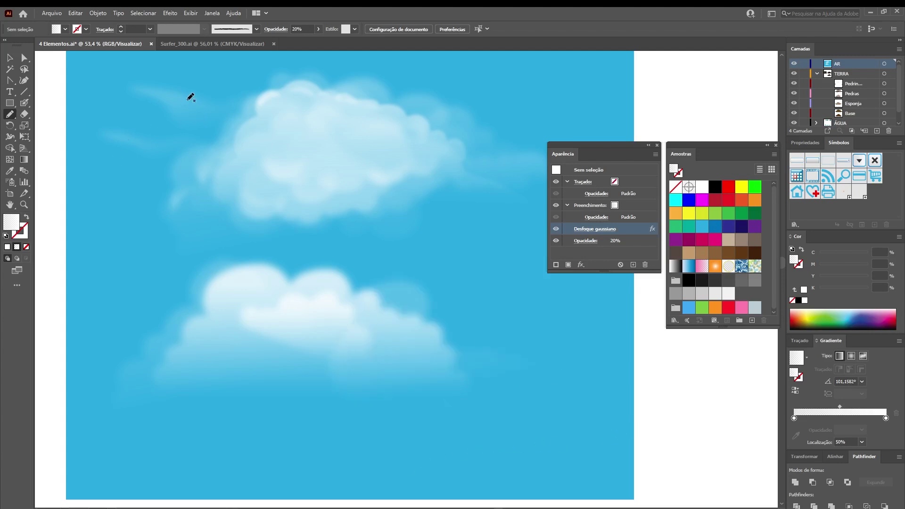
pyautogui.moveTo(239, 301)
pyautogui.mouseDown()
pyautogui.moveTo(168, 284)
pyautogui.moveTo(95, 228)
pyautogui.moveTo(115, 267)
pyautogui.moveTo(143, 293)
pyautogui.moveTo(181, 307)
pyautogui.moveTo(240, 305)
pyautogui.mouseUp()
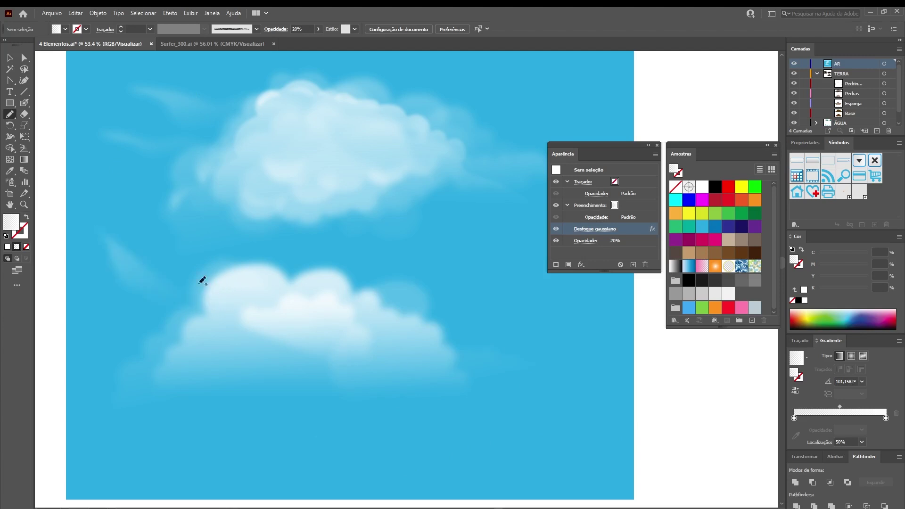
pyautogui.press('a')
pyautogui.click(133, 270)
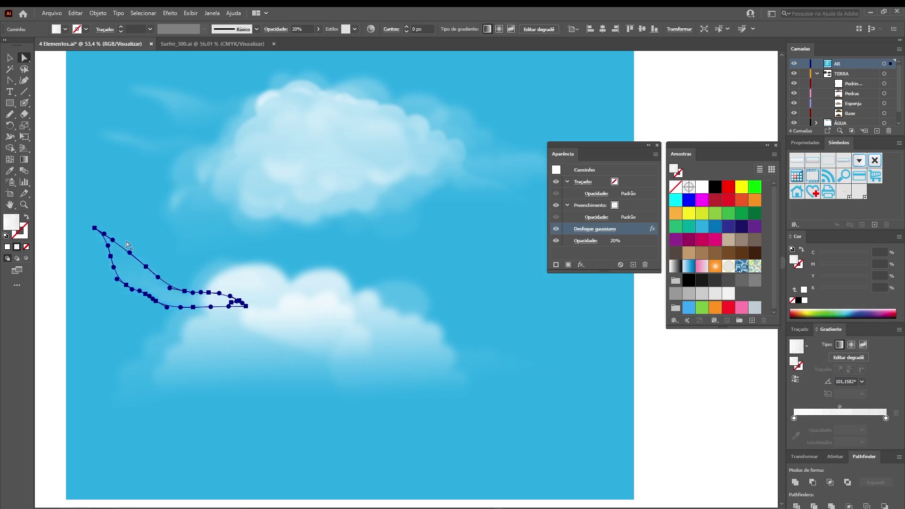
pyautogui.click(653, 352)
# Draw four more faint wisps around the lower cloud, then zoom in on the clouds
pyautogui.press('n')
pyautogui.moveTo(221, 262)
pyautogui.mouseDown()
pyautogui.moveTo(107, 188)
pyautogui.moveTo(126, 225)
pyautogui.mouseUp()
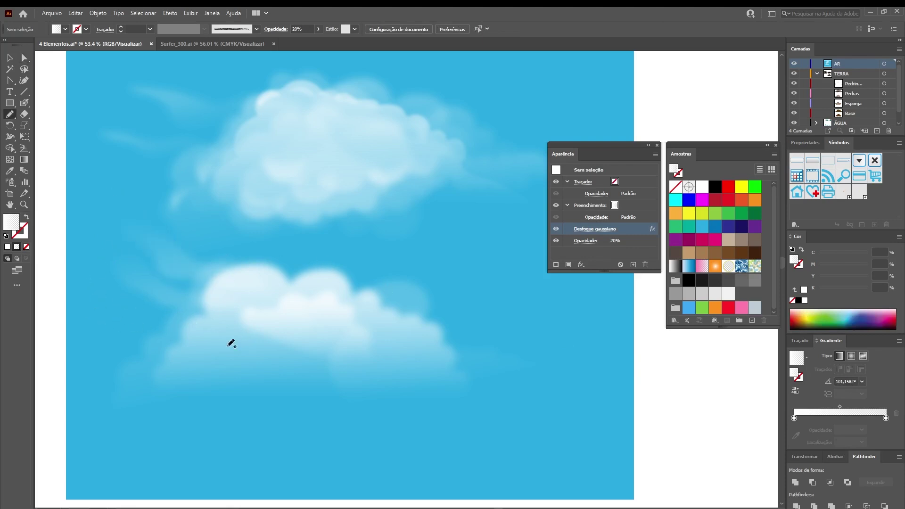
pyautogui.moveTo(207, 330); pyautogui.dragTo(79, 280)
pyautogui.moveTo(210, 332)
pyautogui.mouseDown()
pyautogui.moveTo(78, 313)
pyautogui.moveTo(160, 351)
pyautogui.moveTo(242, 355)
pyautogui.mouseUp()
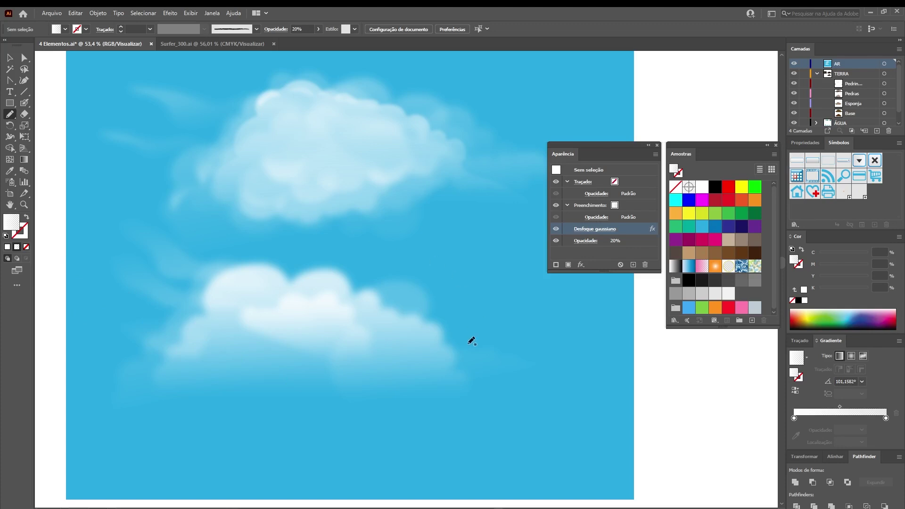
pyautogui.moveTo(464, 357)
pyautogui.mouseDown()
pyautogui.moveTo(475, 326)
pyautogui.moveTo(390, 284)
pyautogui.moveTo(321, 267)
pyautogui.moveTo(439, 327)
pyautogui.moveTo(476, 390)
pyautogui.mouseUp()
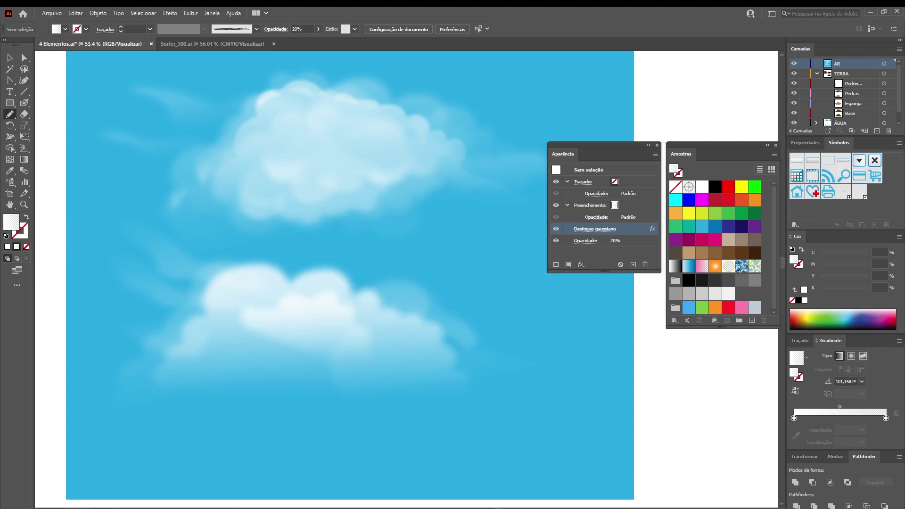
pyautogui.press('a')
pyautogui.click(280, 337)
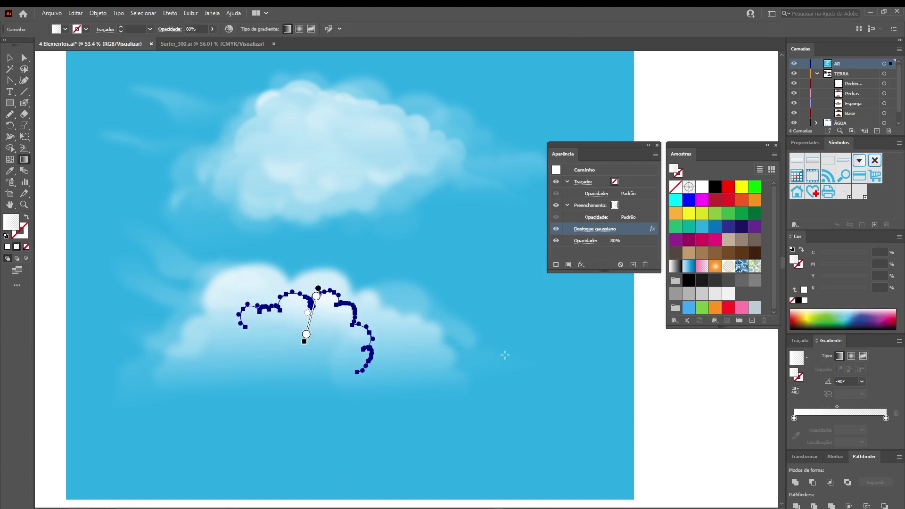
pyautogui.click(670, 352)
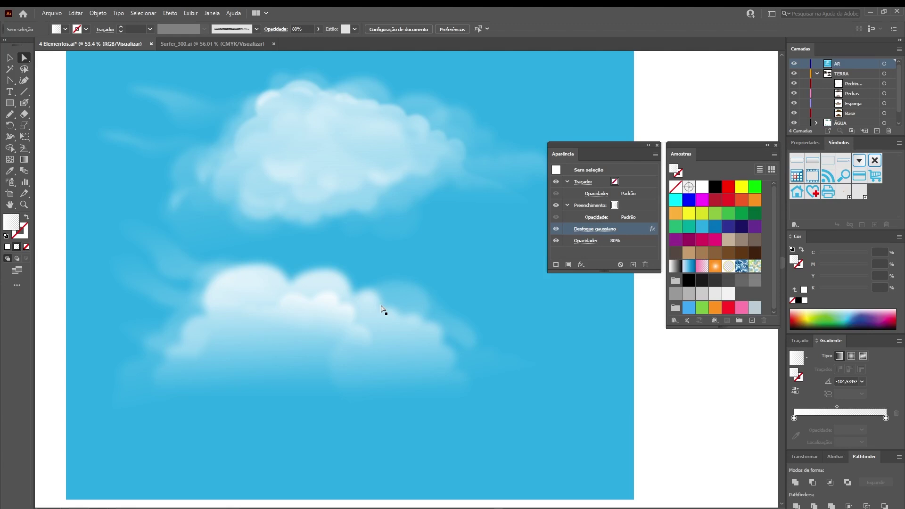
pyautogui.press('z')
pyautogui.moveTo(283, 323); pyautogui.dragTo(354, 269)
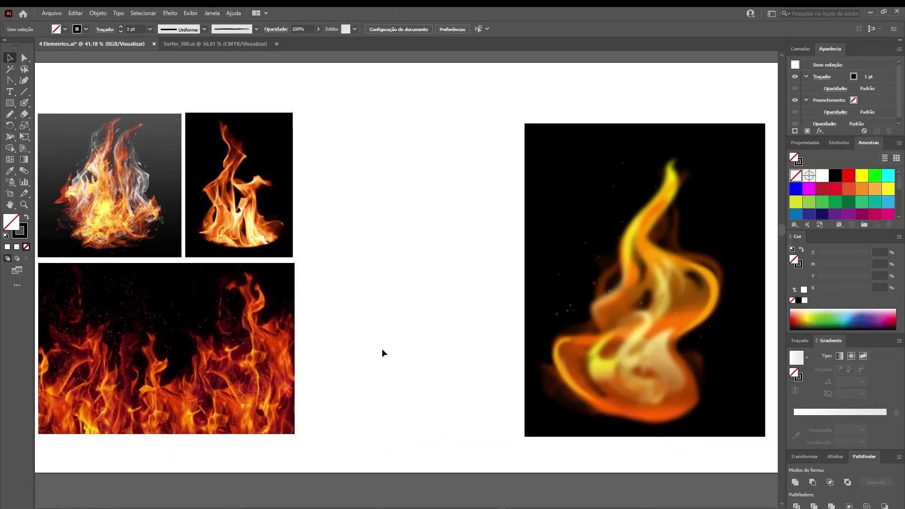
# Hide the toolbar and all panels so only the fire artboard with its flame images shows
pyautogui.press('Tab')
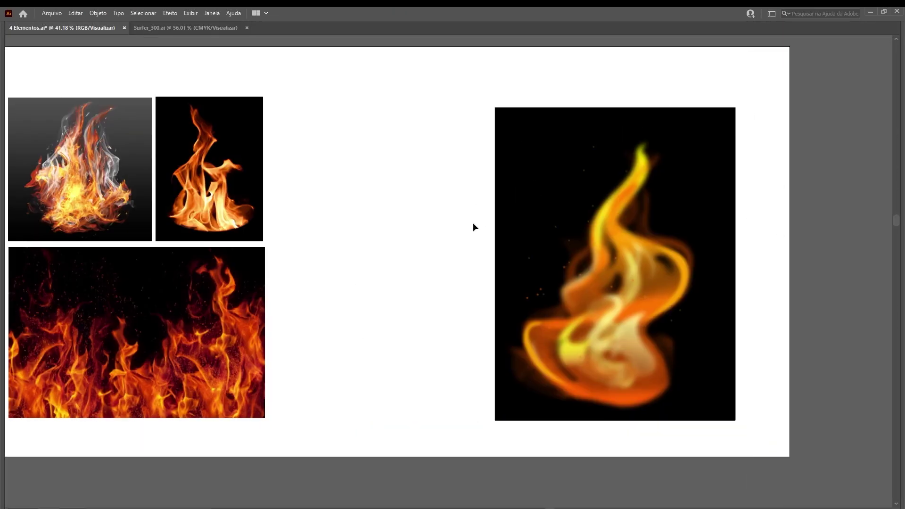
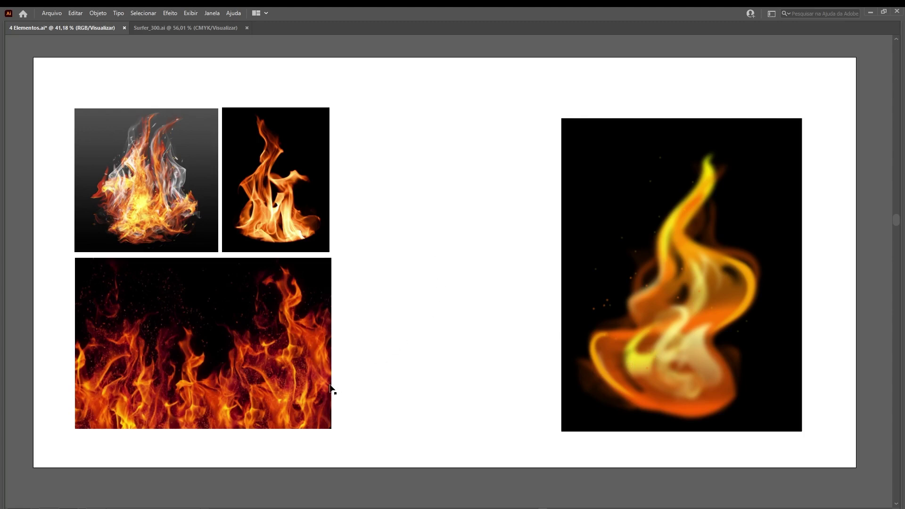
# Pencil two thin black curves outlining a flame tongue between the reference photos
pyautogui.press('Tab')
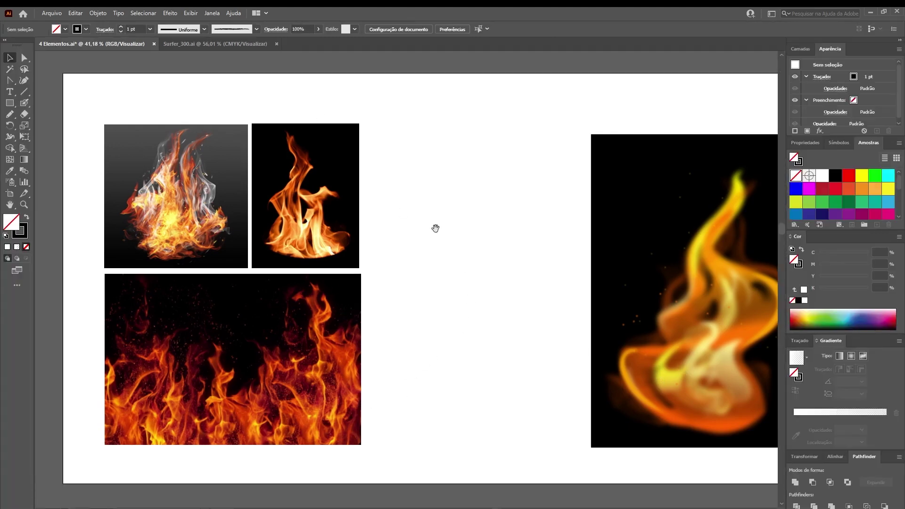
pyautogui.moveTo(435, 229); pyautogui.dragTo(398, 222)
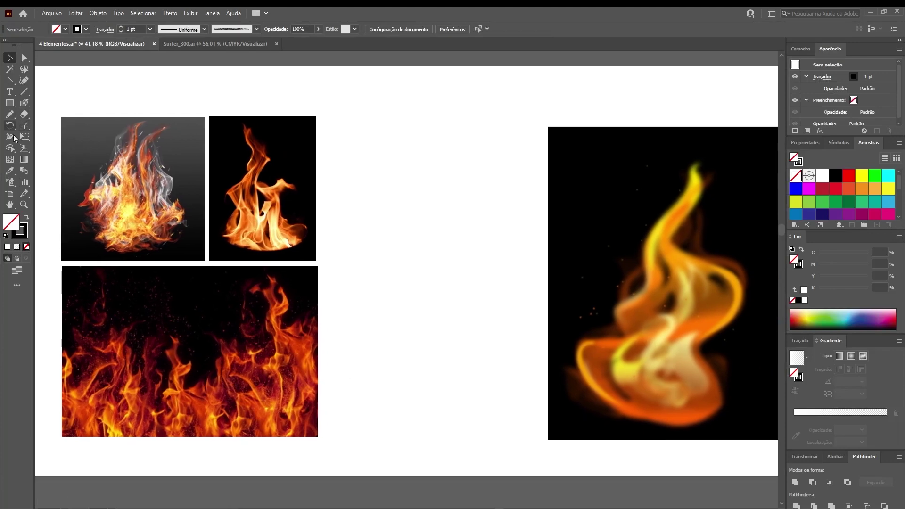
pyautogui.click(16, 233)
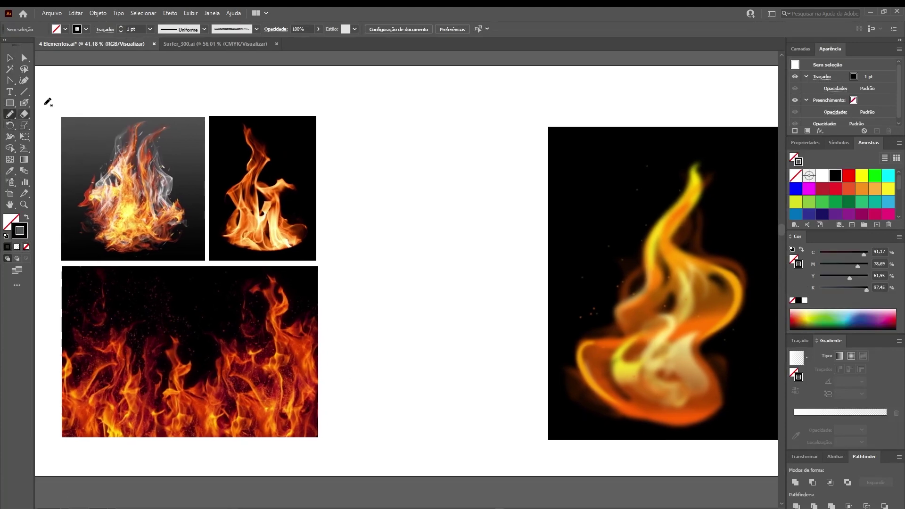
pyautogui.moveTo(434, 215)
pyautogui.mouseDown()
pyautogui.moveTo(439, 288)
pyautogui.moveTo(366, 363)
pyautogui.moveTo(460, 411)
pyautogui.moveTo(434, 434)
pyautogui.mouseUp()
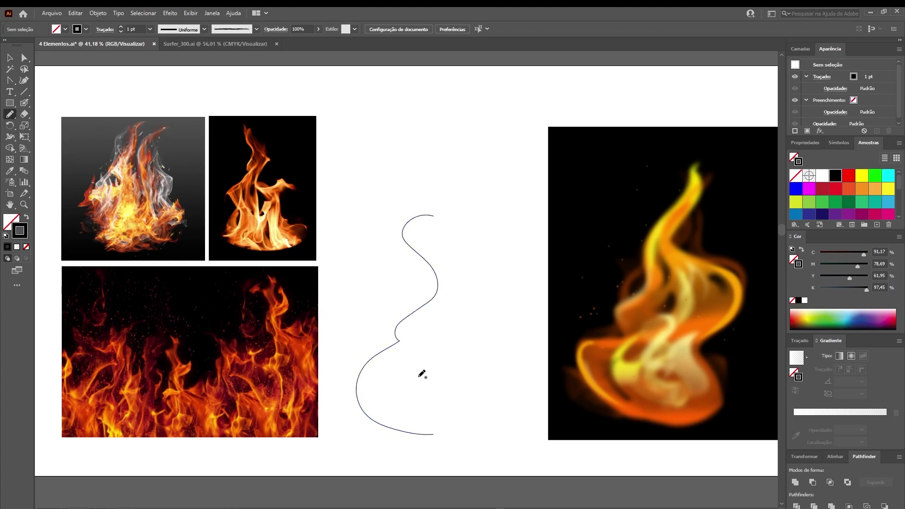
pyautogui.moveTo(430, 224)
pyautogui.mouseDown()
pyautogui.moveTo(464, 269)
pyautogui.moveTo(474, 334)
pyautogui.moveTo(494, 360)
pyautogui.moveTo(481, 421)
pyautogui.moveTo(424, 453)
pyautogui.mouseUp()
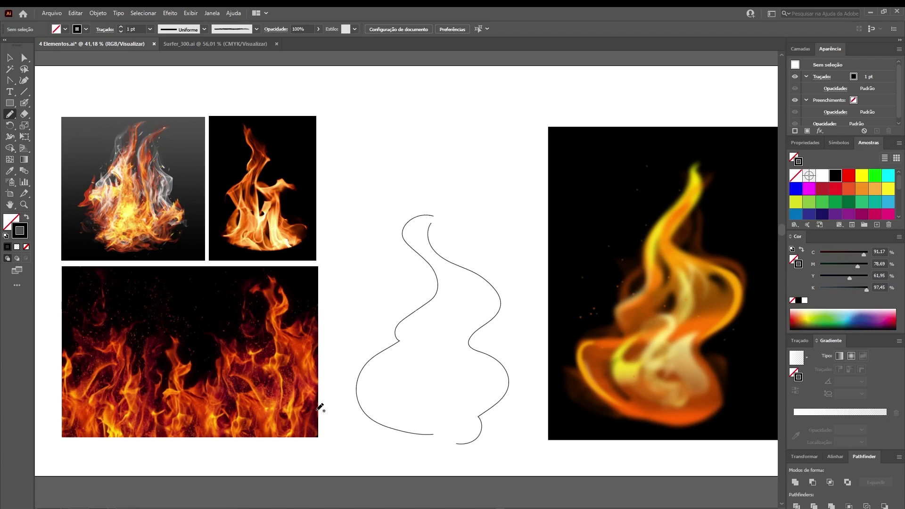
# Select both flame curves with the Selection tool, then deselect them
pyautogui.press('v')
pyautogui.moveTo(322, 213); pyautogui.dragTo(464, 293)
pyautogui.click(385, 151)
pyautogui.click(143, 106)
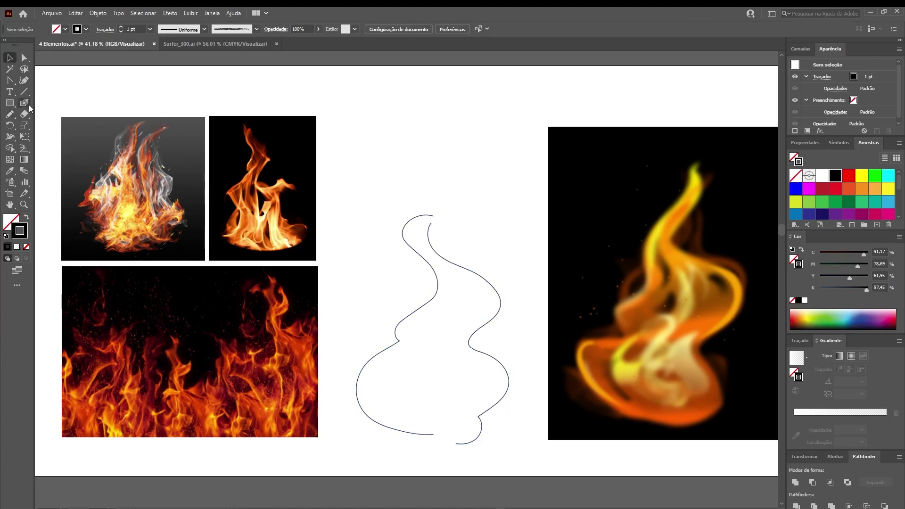
# Open Pencil Tool Options and move the dialog clear of the flame images
pyautogui.doubleClick(8, 118)
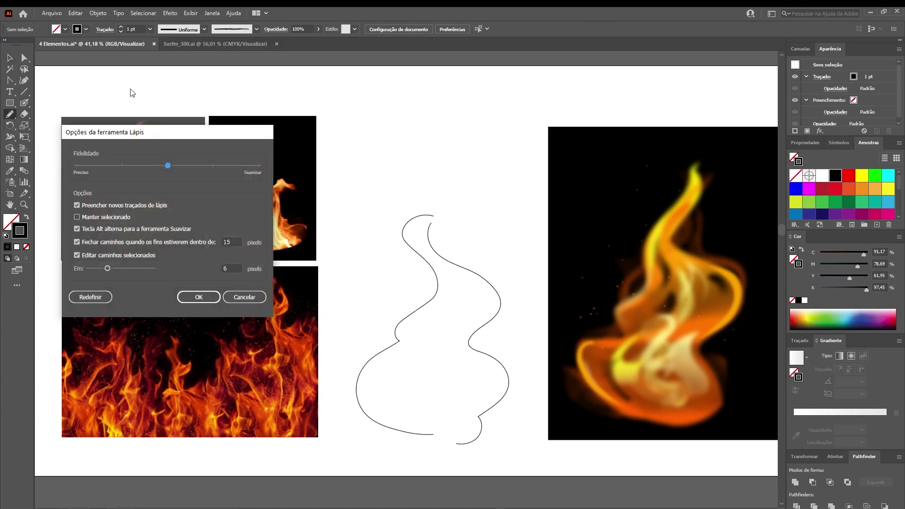
pyautogui.moveTo(129, 139); pyautogui.dragTo(363, 124)
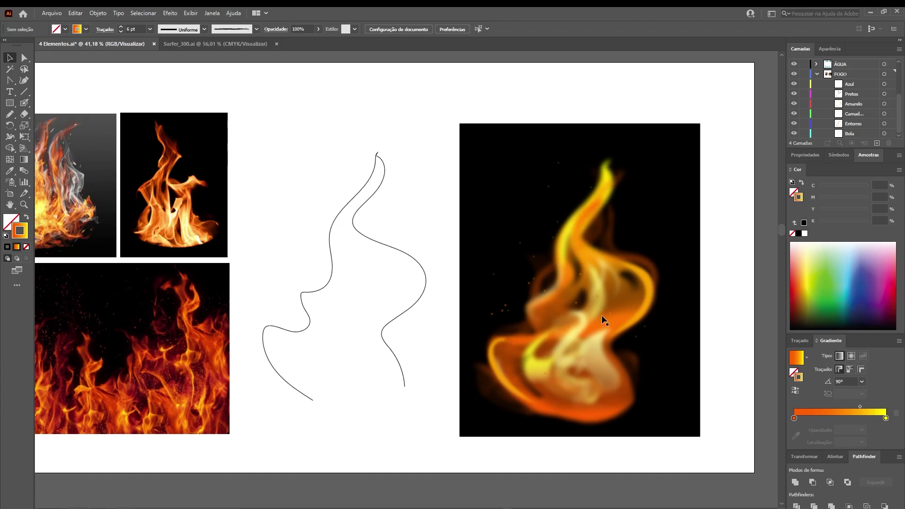
# Give both flame curves a 4 pt orange-to-yellow gradient stroke, then reselect them together
pyautogui.moveTo(312, 191); pyautogui.dragTo(395, 232)
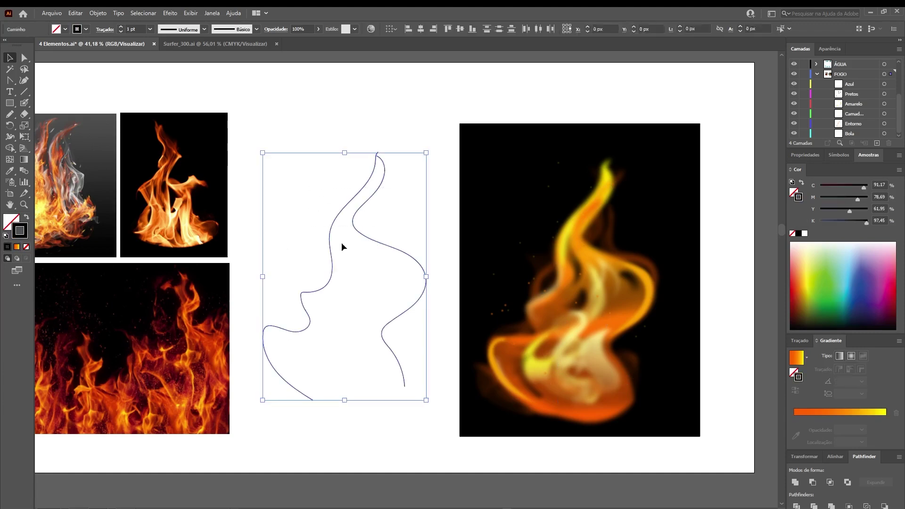
pyautogui.click(17, 249)
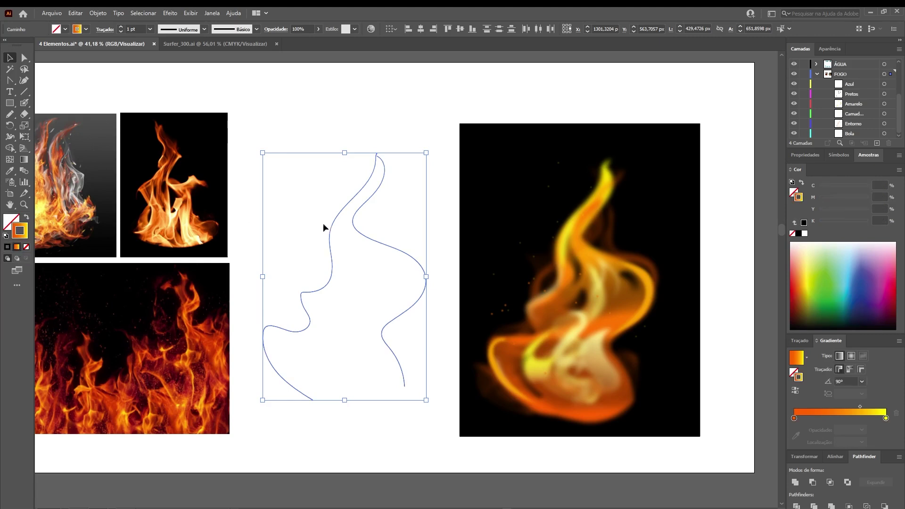
pyautogui.click(140, 31)
pyautogui.write('4')
pyautogui.press('Return')
pyautogui.click(417, 160)
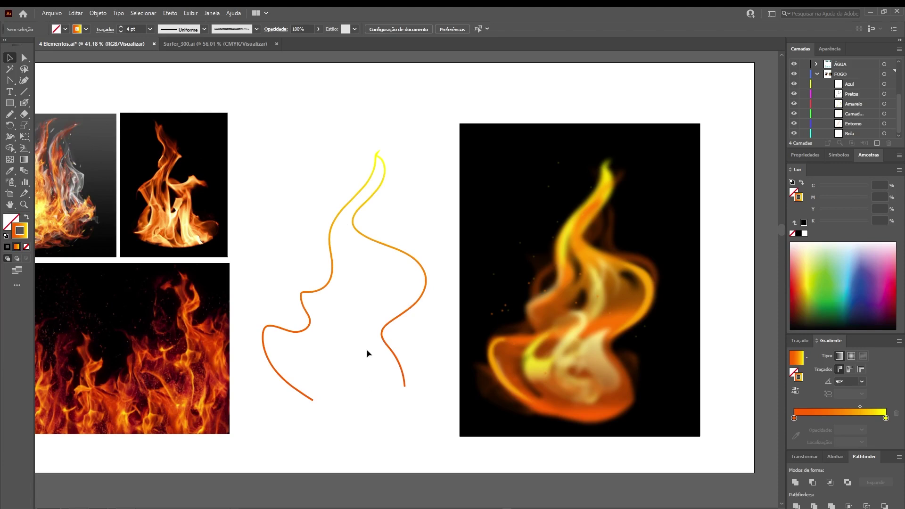
pyautogui.click(388, 355)
pyautogui.moveTo(314, 135); pyautogui.dragTo(403, 219)
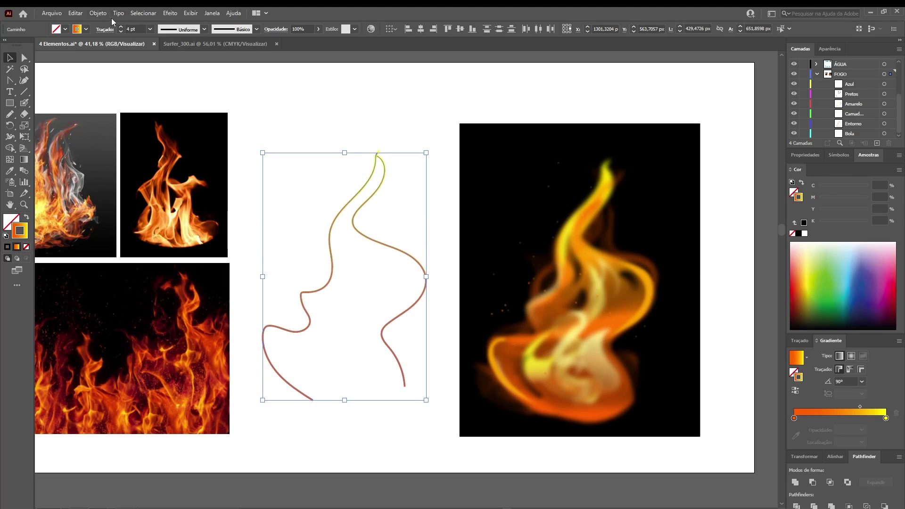
# Set Blend Options to Specified Steps with 30 steps
pyautogui.click(96, 14)
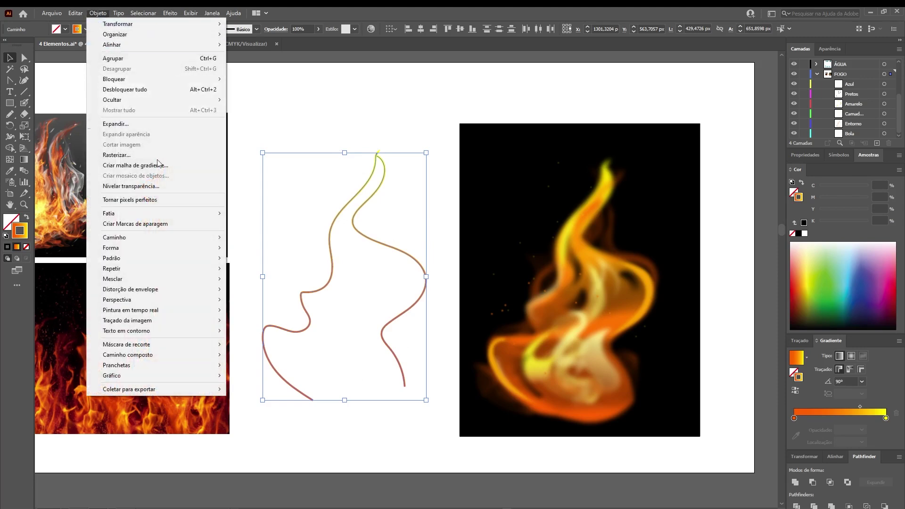
pyautogui.moveTo(136, 283)
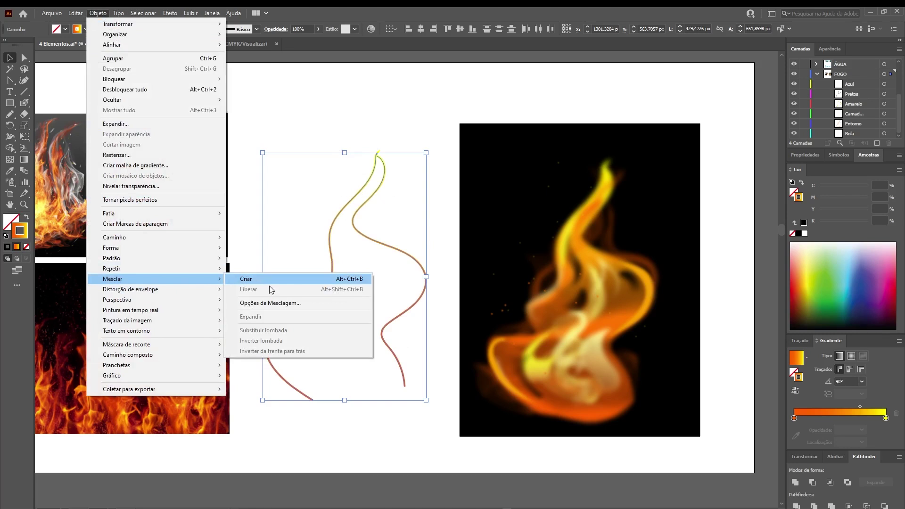
pyautogui.click(311, 302)
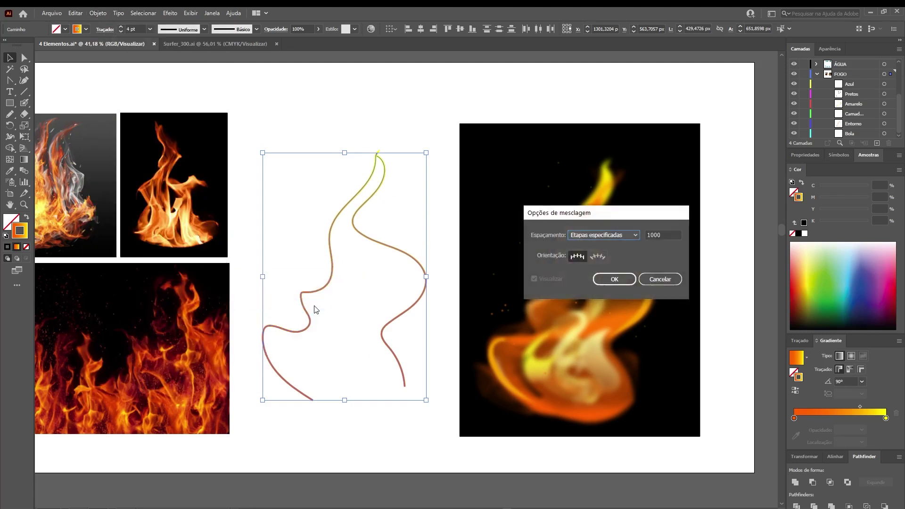
pyautogui.click(584, 237)
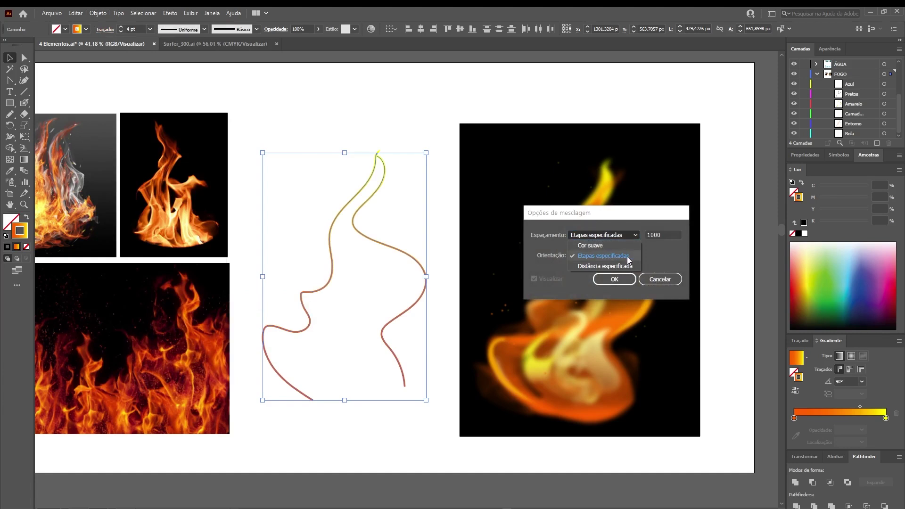
pyautogui.click(662, 238)
pyautogui.moveTo(665, 235); pyautogui.dragTo(632, 238)
pyautogui.write('30')
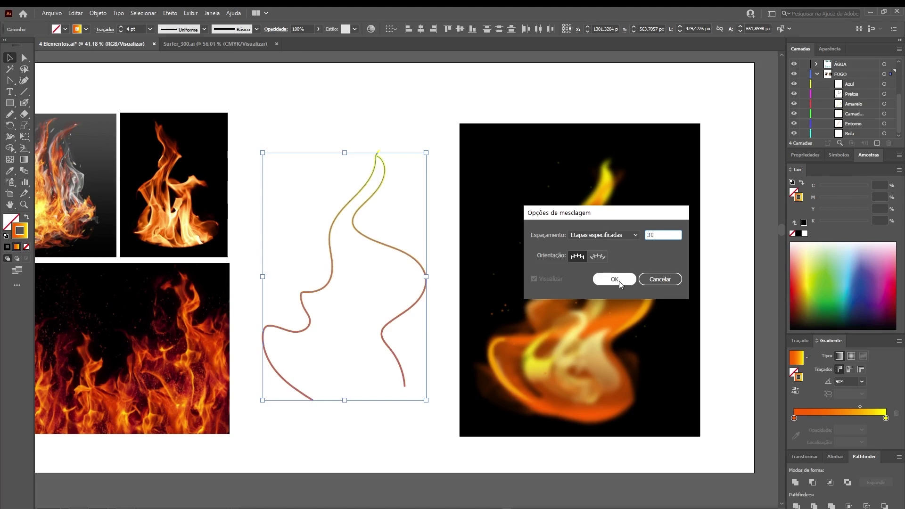
pyautogui.click(613, 279)
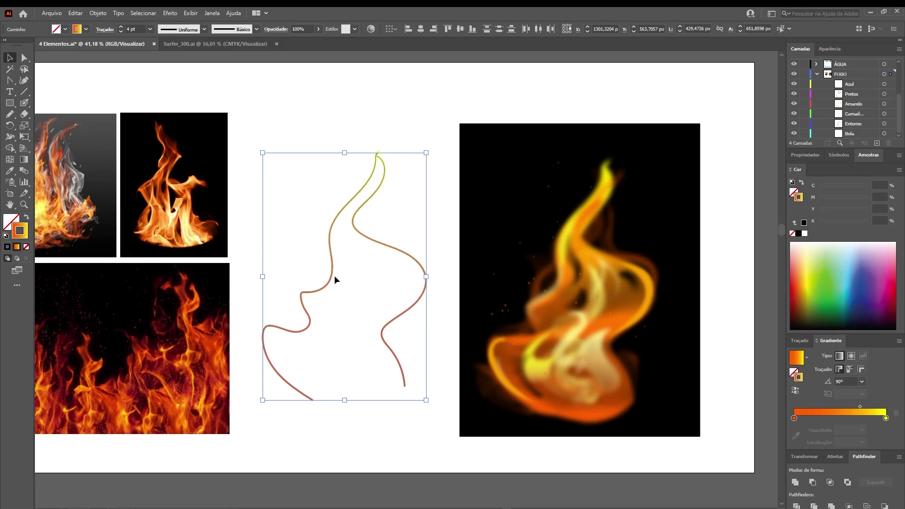
# Make a blend between the two flame curves
pyautogui.click(98, 13)
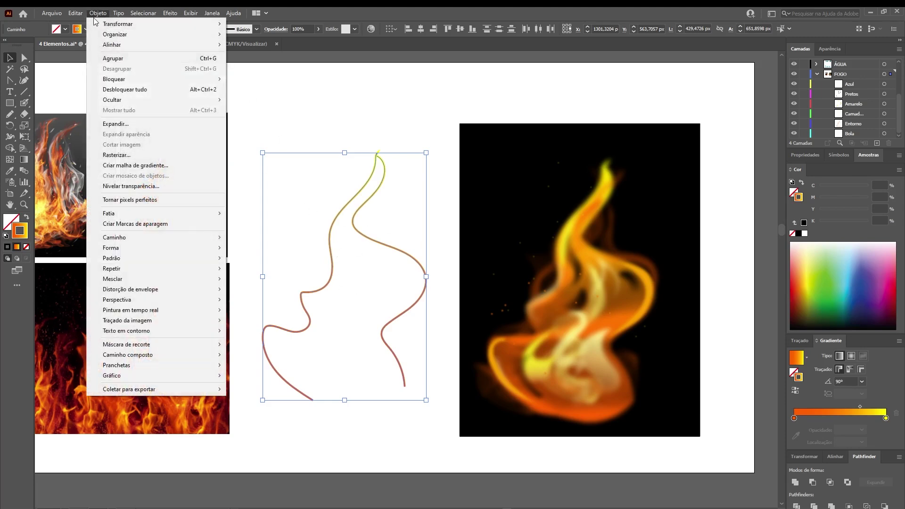
pyautogui.moveTo(197, 281)
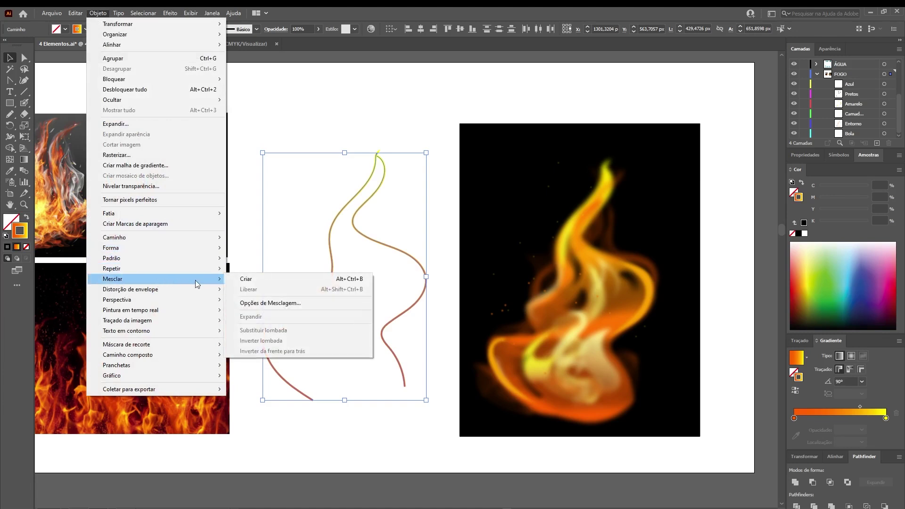
pyautogui.click(364, 281)
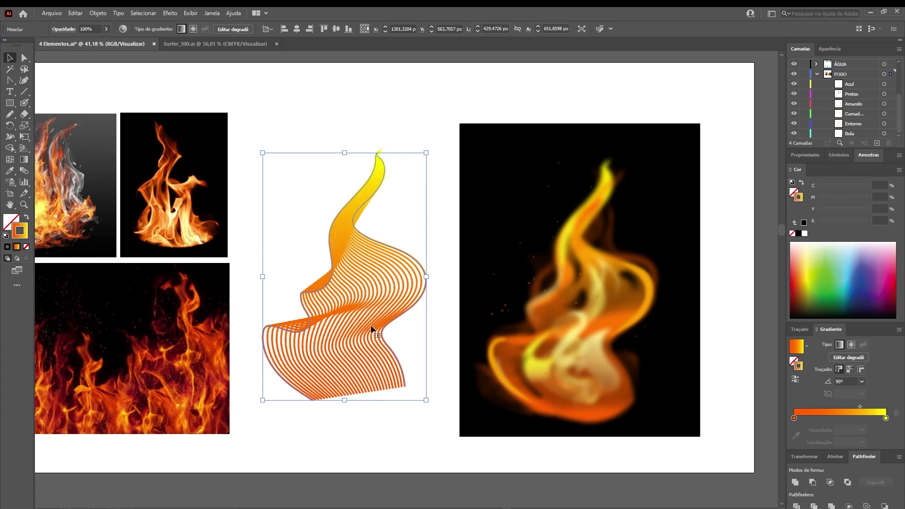
# Apply a 26-pixel Gaussian Blur to the blended flame tongue, then deselect it
pyautogui.hotkey('shift', 'F6')
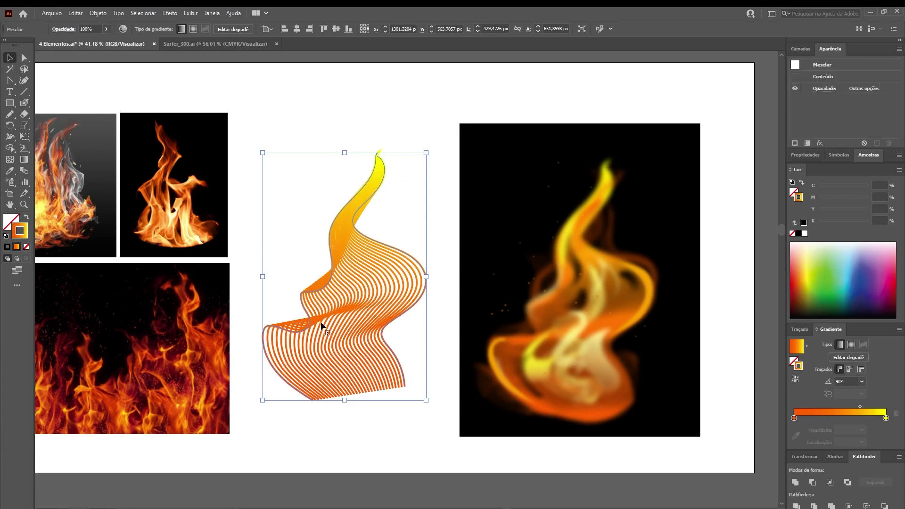
pyautogui.click(170, 13)
pyautogui.moveTo(192, 179)
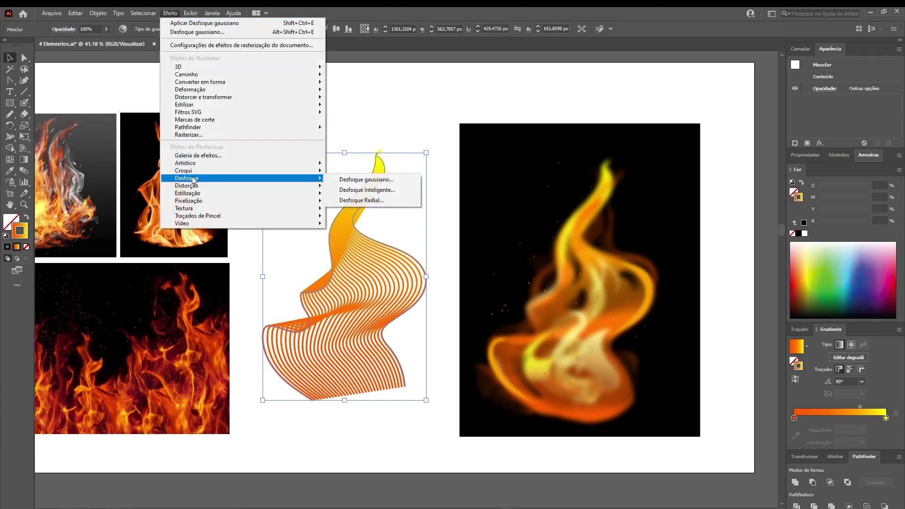
pyautogui.click(364, 180)
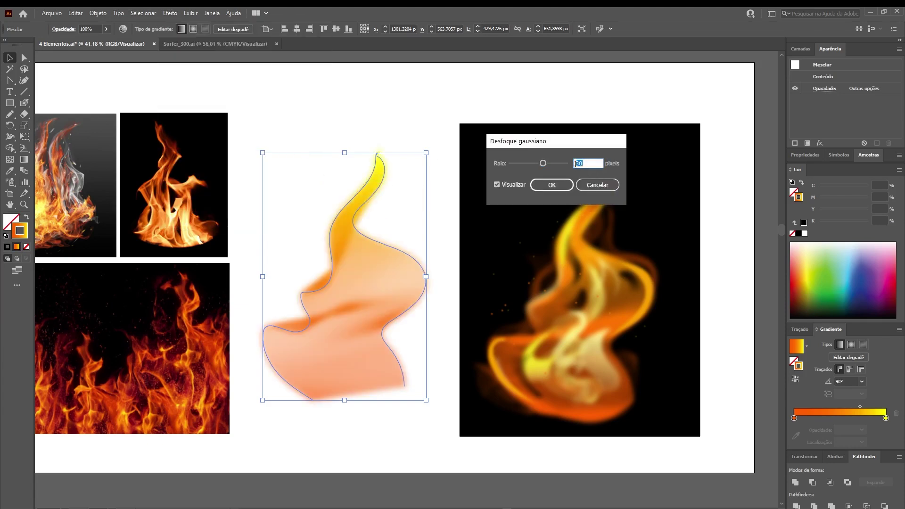
pyautogui.write('26')
pyautogui.click(551, 185)
pyautogui.click(398, 128)
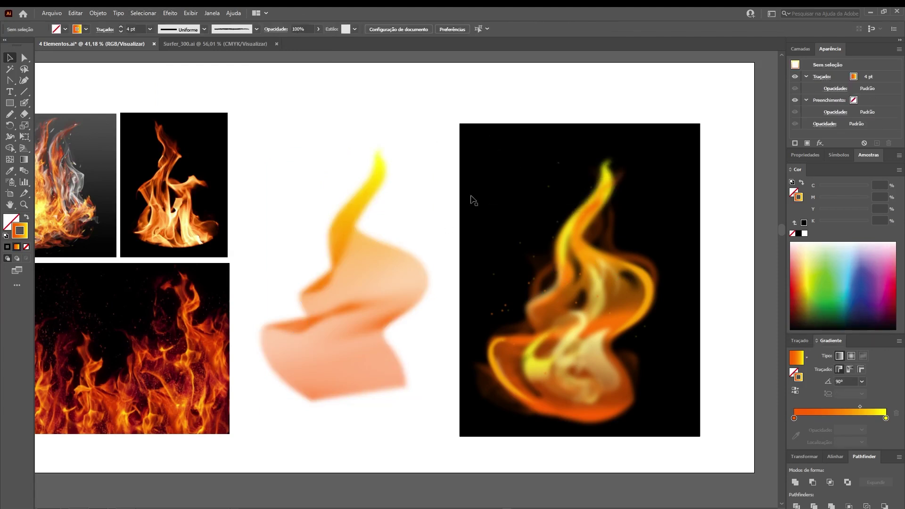
# Stretch the black background rectangle leftward behind the blurred flame, then deselect it
pyautogui.click(478, 166)
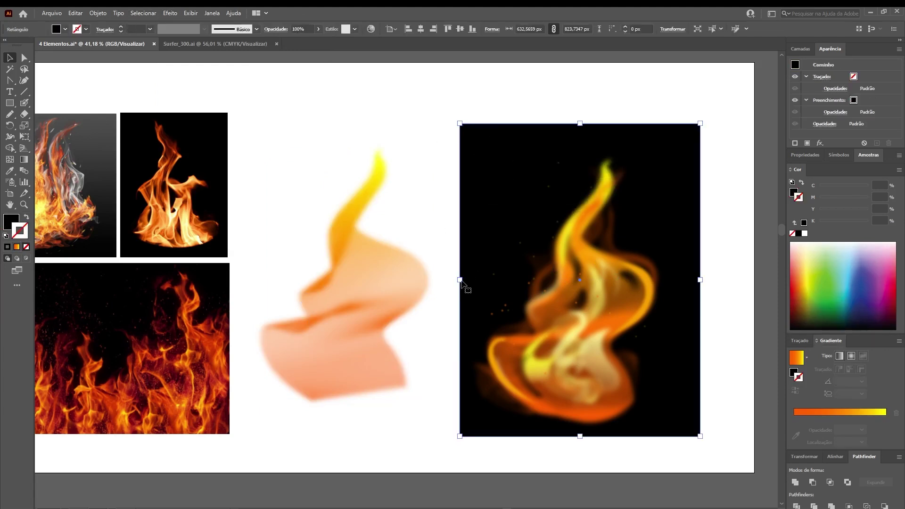
pyautogui.moveTo(461, 280); pyautogui.dragTo(248, 305)
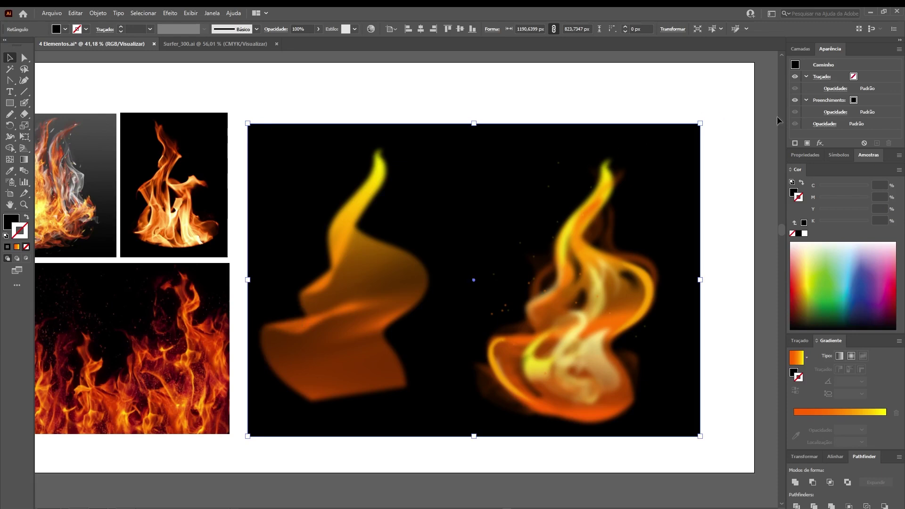
pyautogui.click(795, 49)
pyautogui.hotkey('ctrl', 'shift', 'a')
pyautogui.press('a')
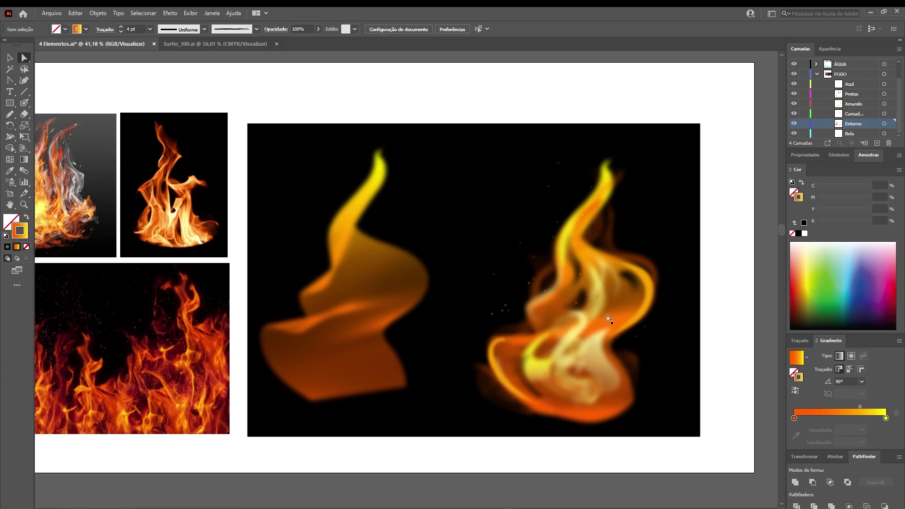
# Inspect a right-flame shadow path's black-to-white gradient and its Multiply blend mode
pyautogui.click(631, 280)
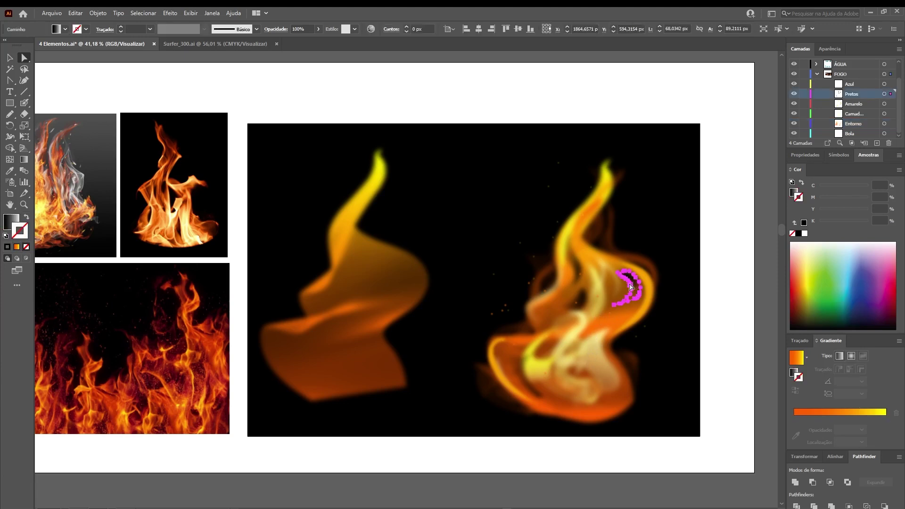
pyautogui.click(15, 221)
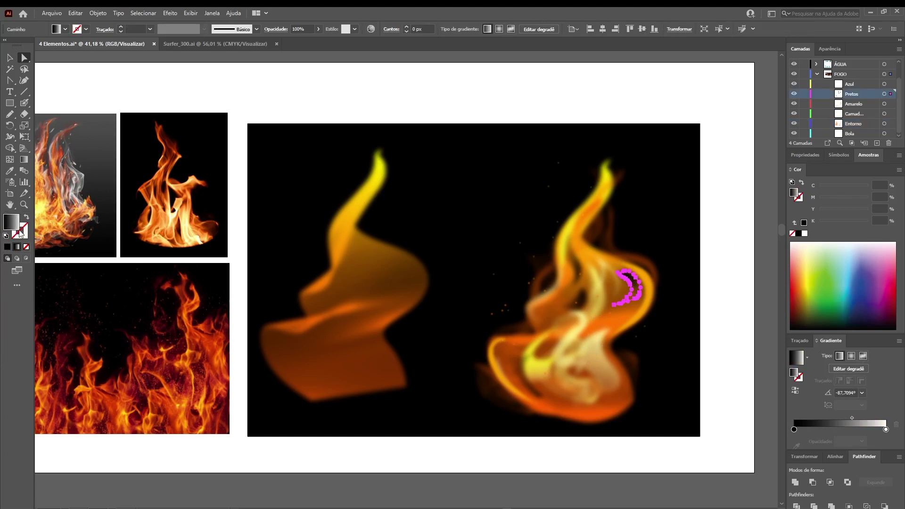
pyautogui.click(380, 98)
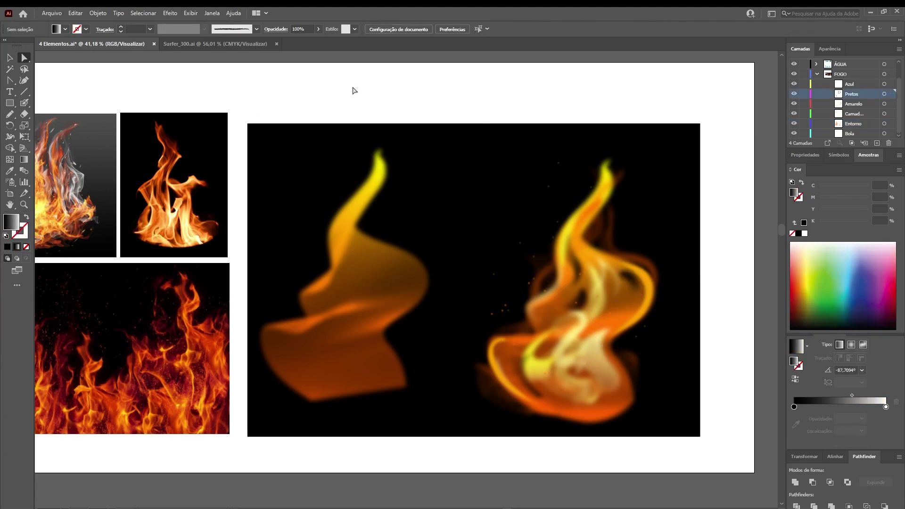
pyautogui.click(275, 29)
pyautogui.click(191, 47)
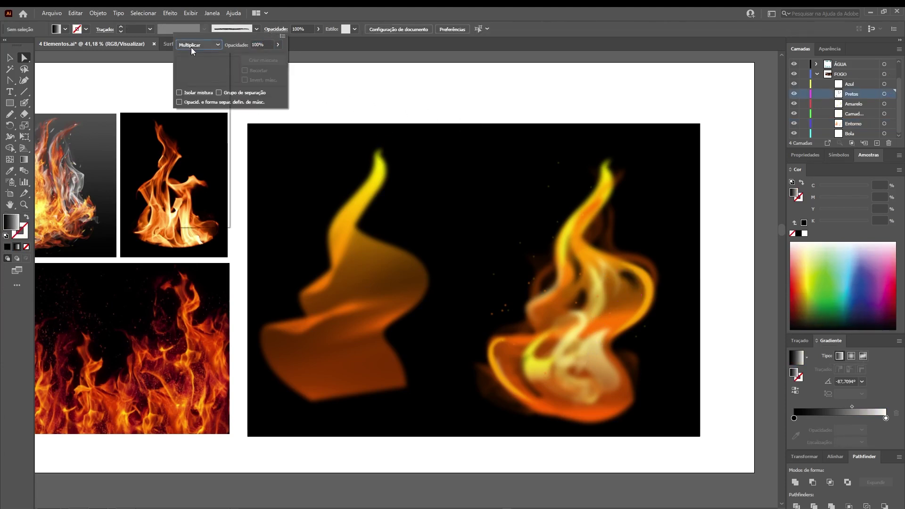
pyautogui.click(311, 10)
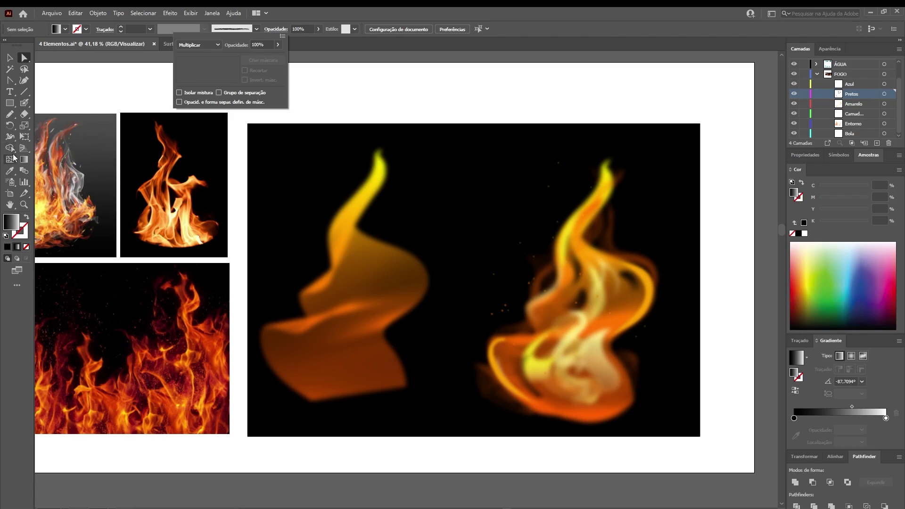
pyautogui.click(10, 116)
# Pencil dark blurred shadow hollows onto the left flame, undoing one bad stroke
pyautogui.click(10, 115)
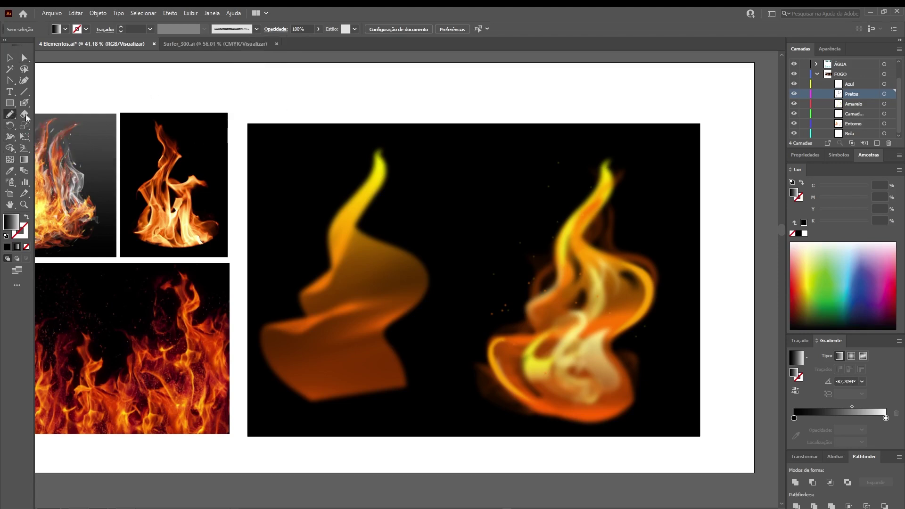
pyautogui.moveTo(396, 281)
pyautogui.mouseDown()
pyautogui.moveTo(384, 264)
pyautogui.moveTo(394, 254)
pyautogui.moveTo(412, 270)
pyautogui.moveTo(406, 290)
pyautogui.mouseUp()
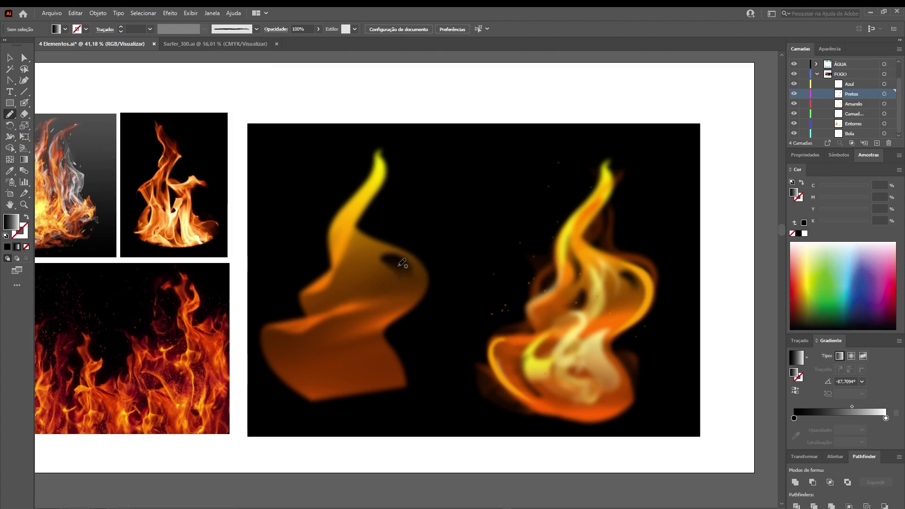
pyautogui.moveTo(340, 287)
pyautogui.mouseDown()
pyautogui.moveTo(353, 283)
pyautogui.moveTo(339, 250)
pyautogui.mouseUp()
pyautogui.hotkey('ctrl', 'z')
pyautogui.moveTo(351, 223)
pyautogui.mouseDown()
pyautogui.moveTo(357, 264)
pyautogui.moveTo(349, 281)
pyautogui.moveTo(361, 251)
pyautogui.moveTo(350, 227)
pyautogui.mouseUp()
# Add two more shadow hollows to the left flame and move a light right-flame tongue into the gap
pyautogui.moveTo(337, 306)
pyautogui.mouseDown()
pyautogui.moveTo(361, 283)
pyautogui.moveTo(363, 301)
pyautogui.mouseUp()
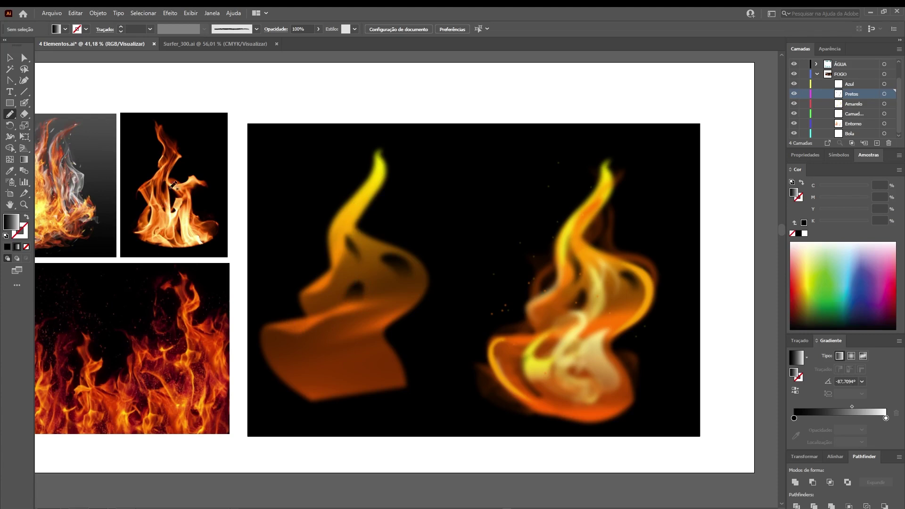
pyautogui.moveTo(287, 347); pyautogui.dragTo(284, 370)
pyautogui.press('a')
pyautogui.click(522, 336)
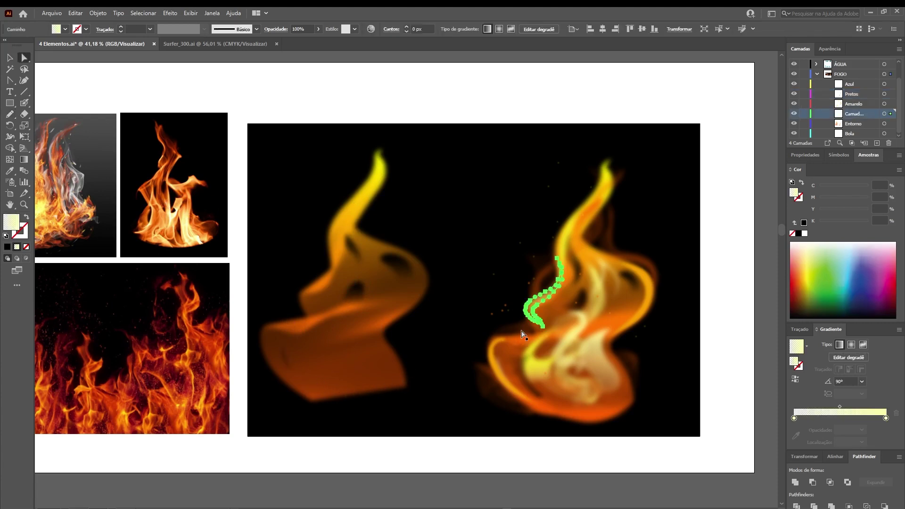
pyautogui.press('v')
pyautogui.scroll(4, 528, 306)
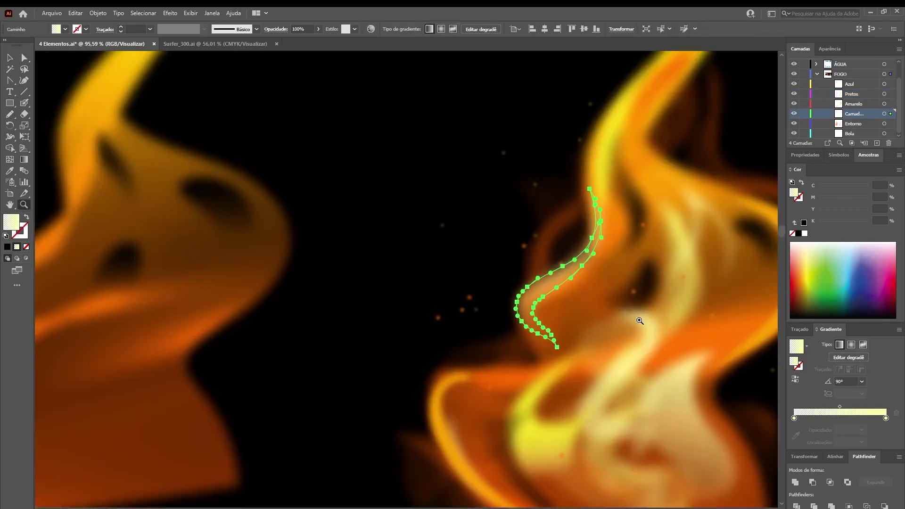
pyautogui.moveTo(545, 289); pyautogui.dragTo(347, 297)
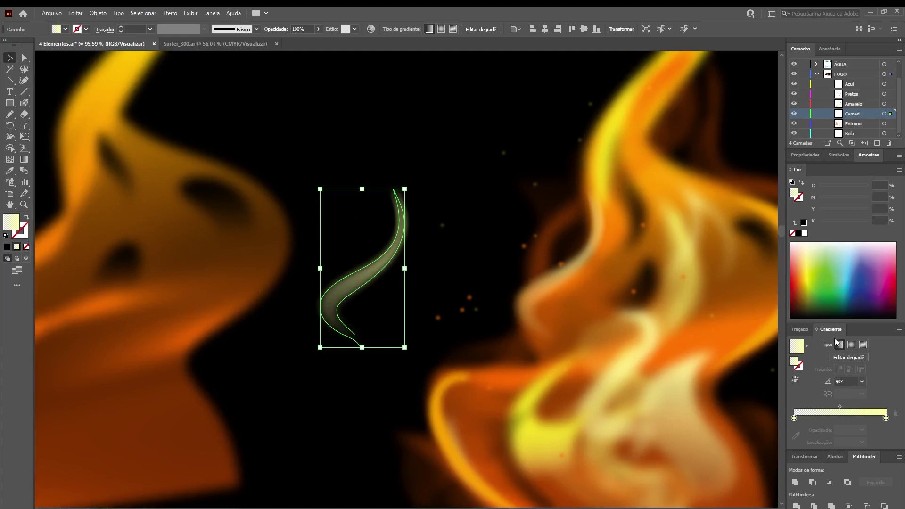
# Float and enlarge the Gradient panel, then set the tongue's right stop cyan to 0
pyautogui.moveTo(800, 325); pyautogui.dragTo(472, 152)
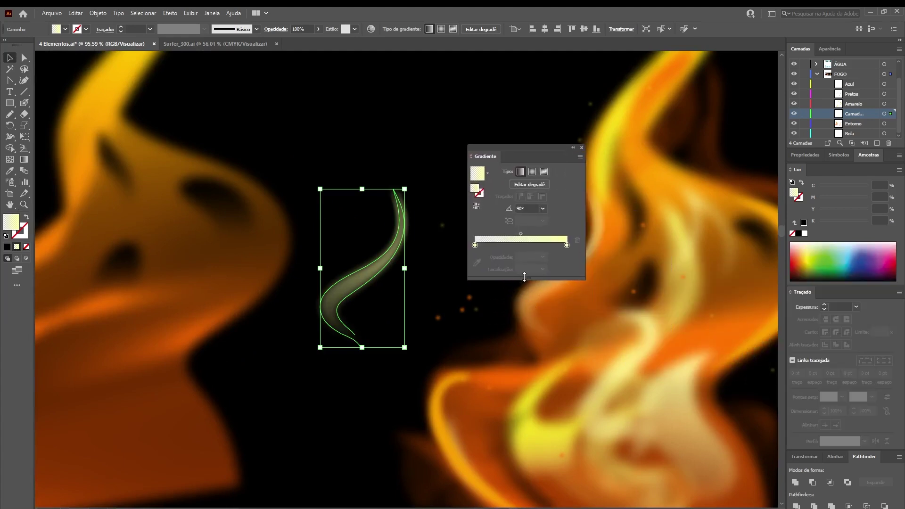
pyautogui.moveTo(525, 278); pyautogui.dragTo(541, 389)
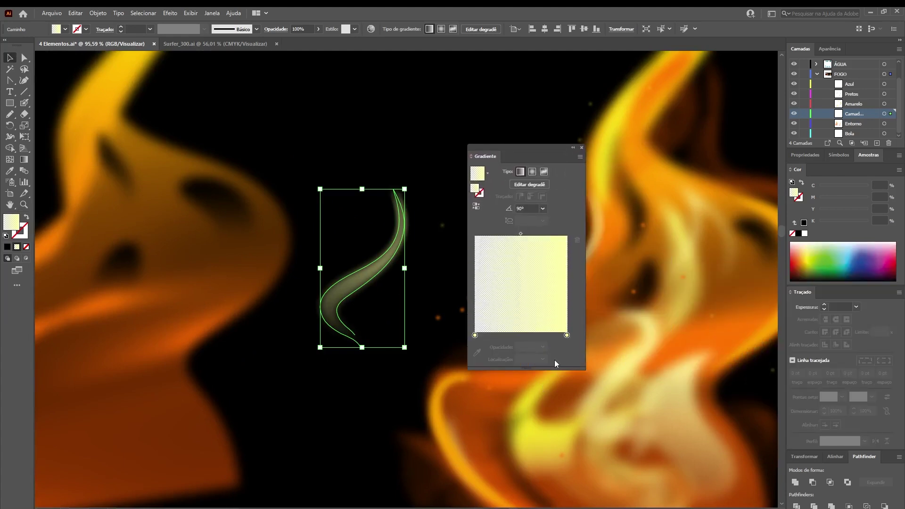
pyautogui.click(567, 335)
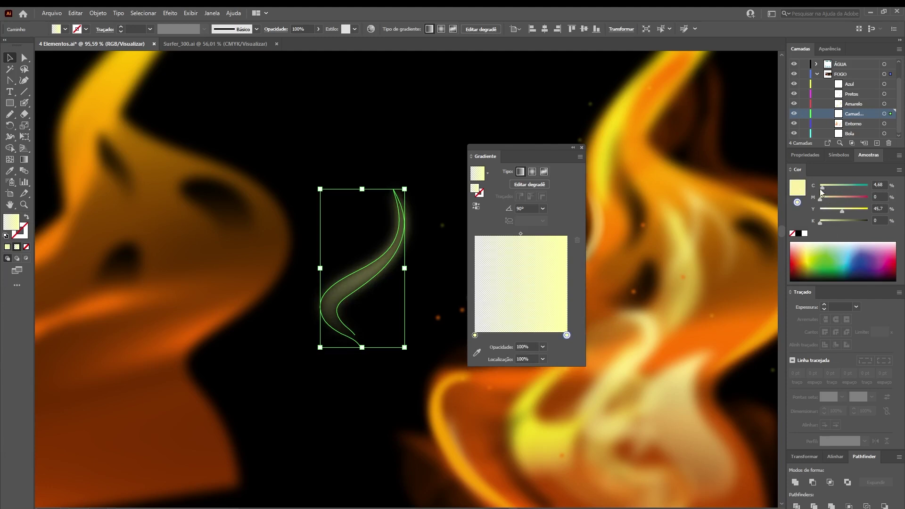
pyautogui.moveTo(824, 190); pyautogui.dragTo(812, 191)
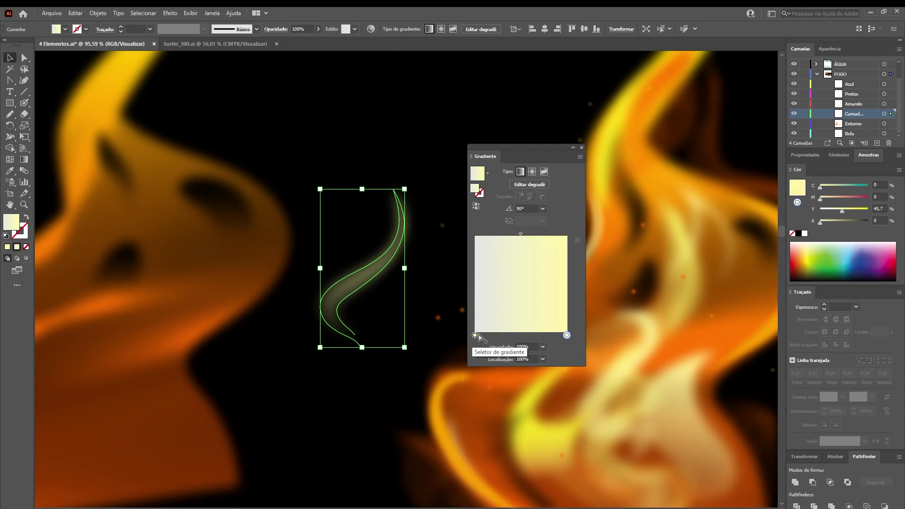
pyautogui.click(475, 336)
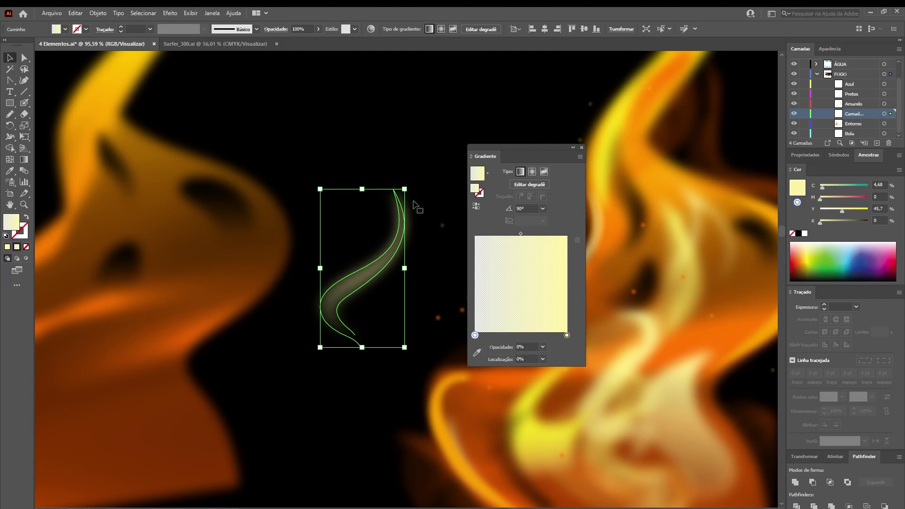
pyautogui.click(415, 105)
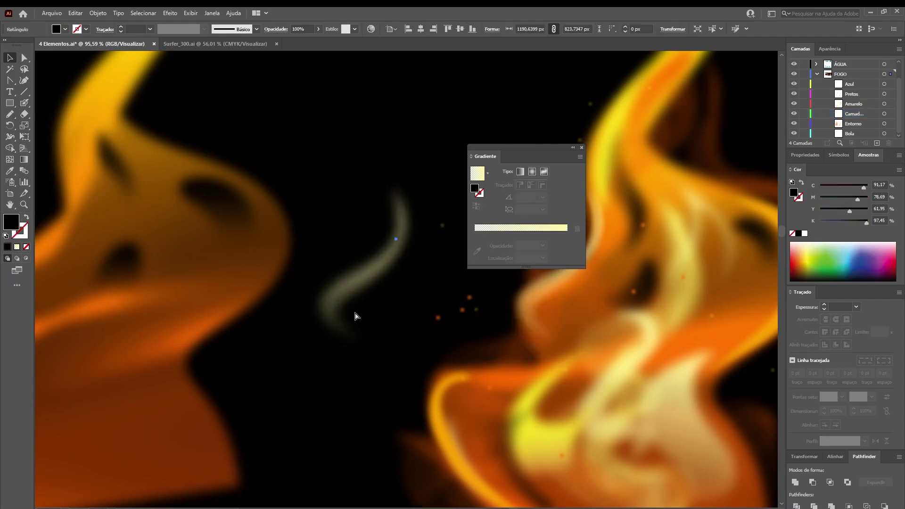
pyautogui.scroll(-3, 355, 314)
# Pencil pale highlights along the left flame's lower edge and on its bump
pyautogui.scroll(2, 356, 316)
pyautogui.click(438, 281)
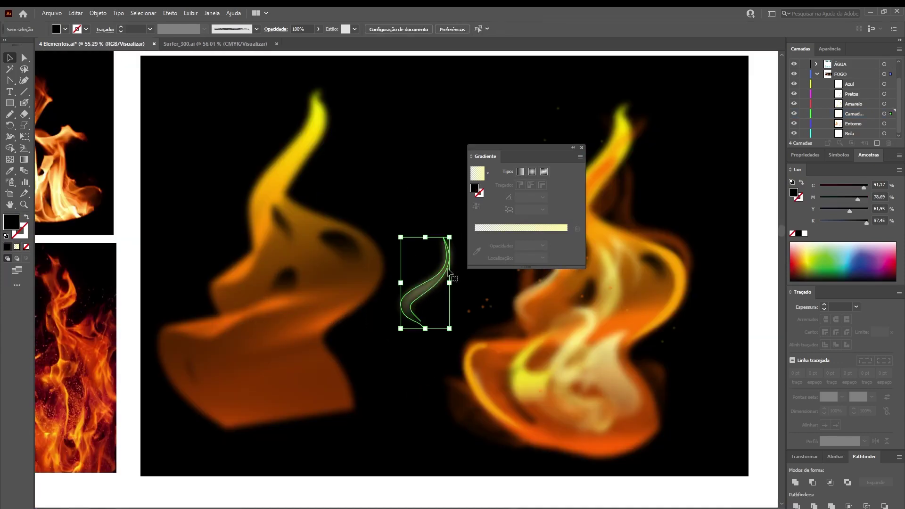
pyautogui.moveTo(511, 147); pyautogui.dragTo(584, 168)
pyautogui.moveTo(337, 315); pyautogui.dragTo(362, 308)
pyautogui.press('n')
pyautogui.moveTo(199, 317)
pyautogui.mouseDown()
pyautogui.moveTo(185, 339)
pyautogui.moveTo(202, 369)
pyautogui.moveTo(247, 405)
pyautogui.moveTo(198, 345)
pyautogui.moveTo(205, 313)
pyautogui.mouseUp()
pyautogui.hotkey('ctrl', 'shift', 'a')
pyautogui.moveTo(279, 242)
pyautogui.mouseDown()
pyautogui.moveTo(238, 279)
pyautogui.moveTo(249, 302)
pyautogui.moveTo(278, 242)
pyautogui.mouseUp()
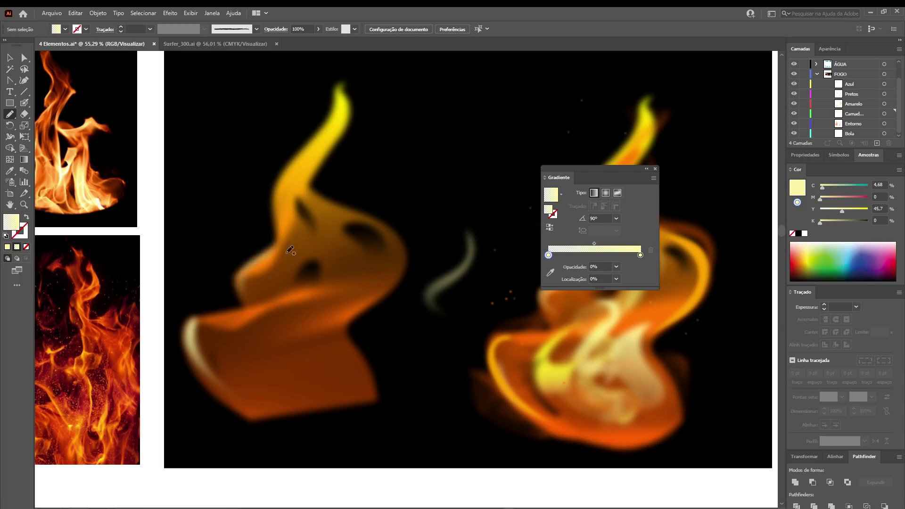
# Set the left-edge highlight's Gaussian Blur radius to 20 pixels
pyautogui.press('v')
pyautogui.click(191, 354)
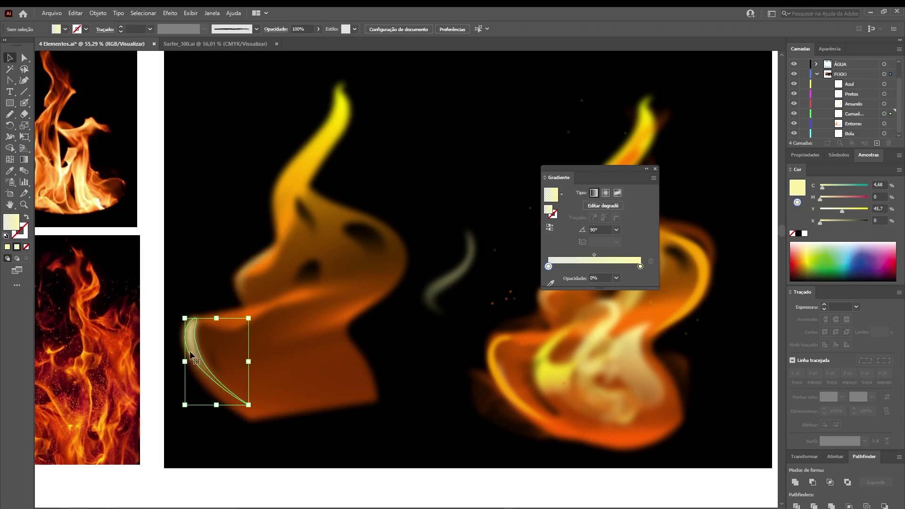
pyautogui.click(830, 49)
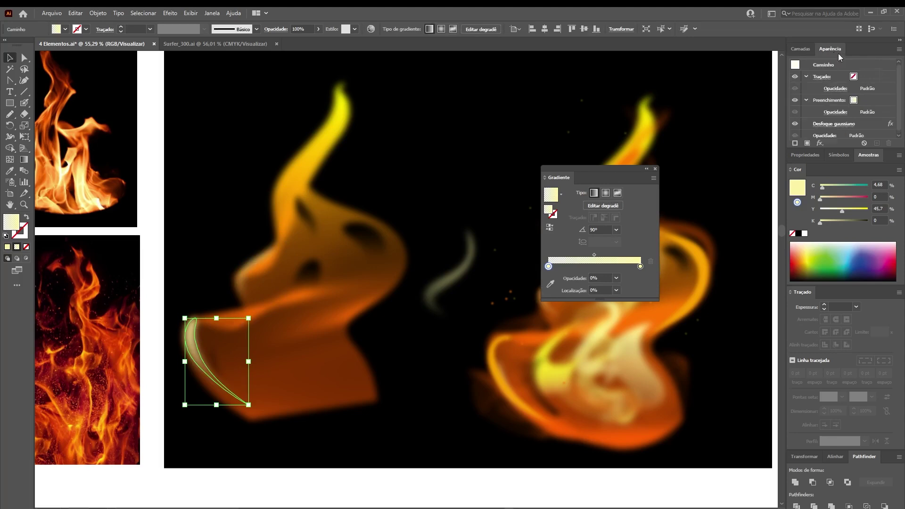
pyautogui.click(833, 124)
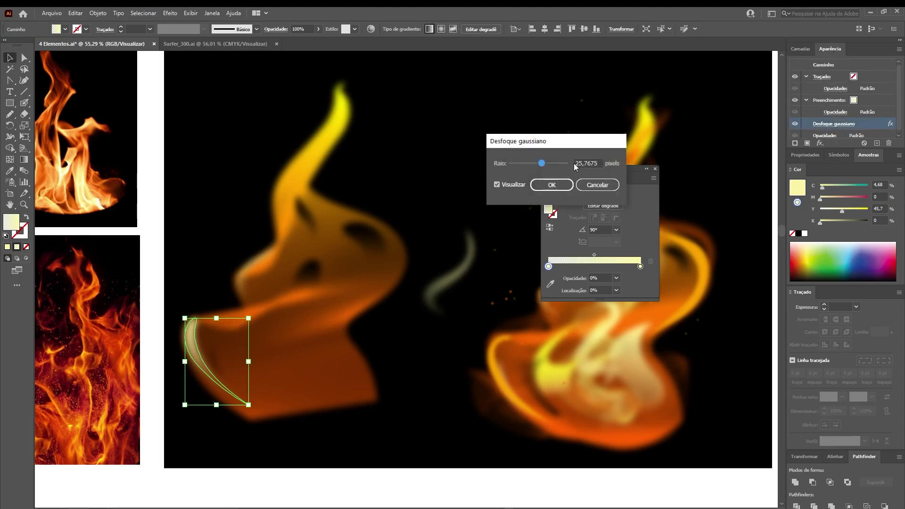
pyautogui.doubleClick(585, 163)
pyautogui.write('0')
pyautogui.press('Return')
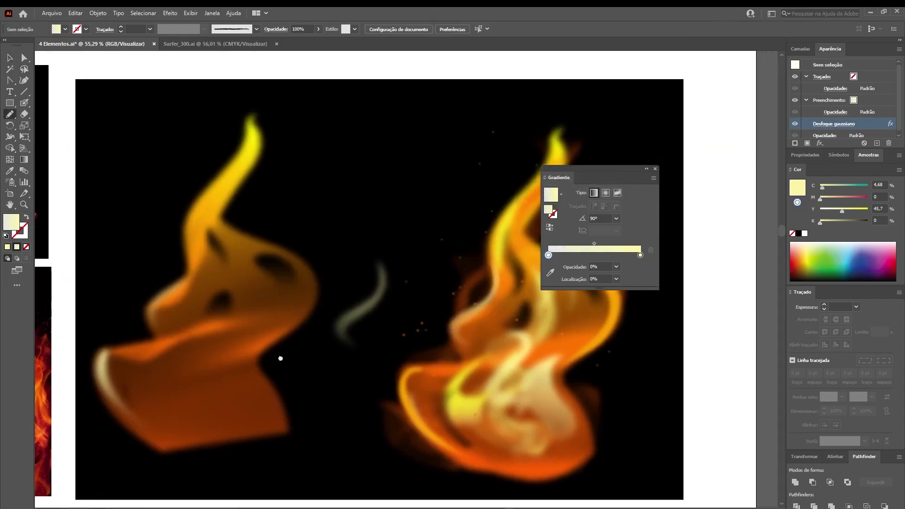
pyautogui.moveTo(281, 360); pyautogui.dragTo(292, 361)
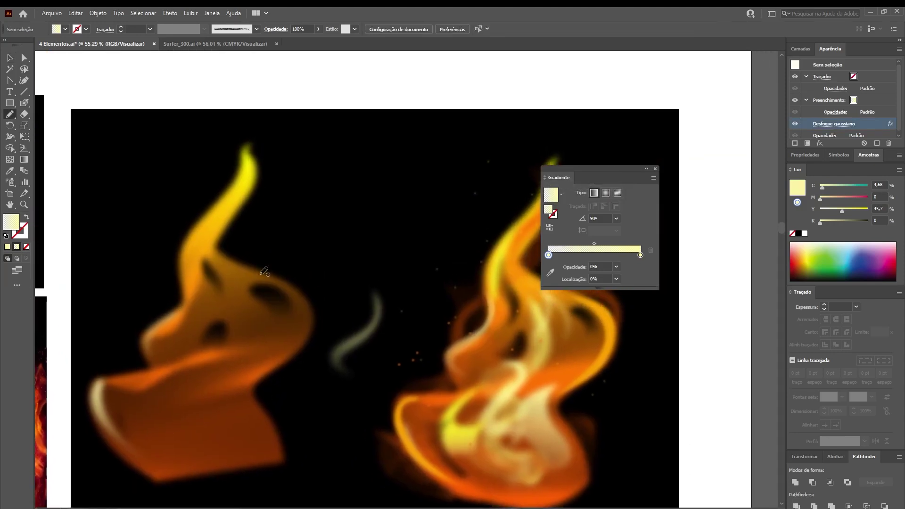
# Pencil highlight strokes up the left flame's edge, undoing a failed one, and recenter both flames
pyautogui.moveTo(237, 272)
pyautogui.mouseDown()
pyautogui.moveTo(301, 296)
pyautogui.moveTo(299, 333)
pyautogui.moveTo(275, 357)
pyautogui.moveTo(298, 346)
pyautogui.moveTo(311, 320)
pyautogui.moveTo(303, 298)
pyautogui.moveTo(239, 270)
pyautogui.mouseUp()
pyautogui.moveTo(278, 393)
pyautogui.mouseDown()
pyautogui.moveTo(311, 279)
pyautogui.moveTo(333, 333)
pyautogui.moveTo(290, 276)
pyautogui.mouseUp()
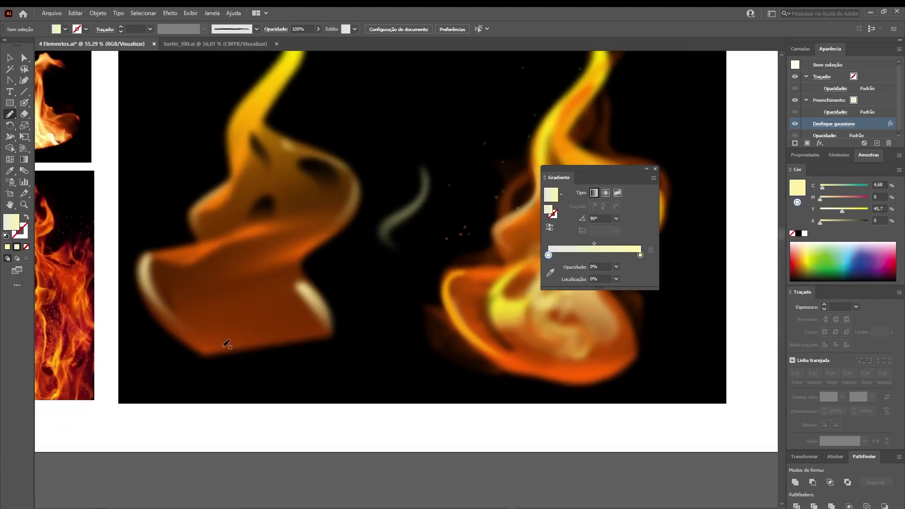
pyautogui.hotkey('ctrl', 'z')
pyautogui.moveTo(289, 244); pyautogui.dragTo(305, 382)
pyautogui.moveTo(249, 286)
pyautogui.mouseDown()
pyautogui.moveTo(273, 225)
pyautogui.moveTo(295, 211)
pyautogui.mouseUp()
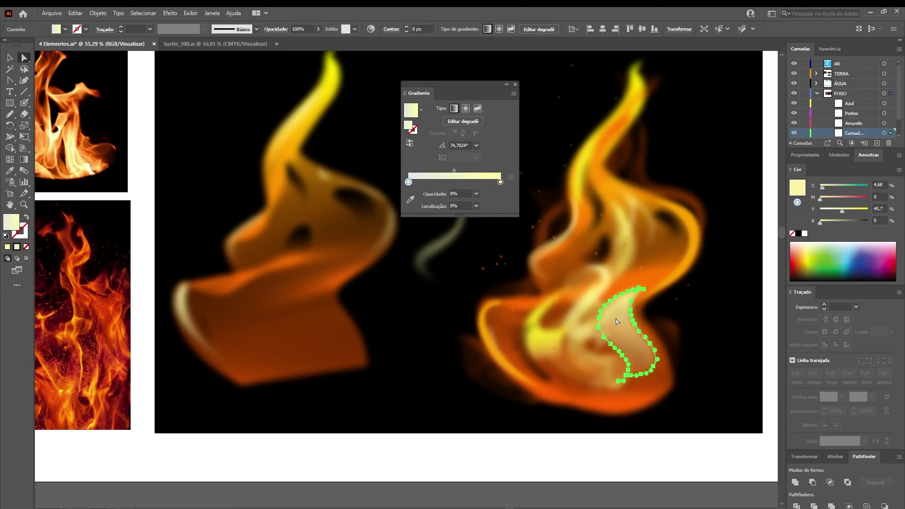
pyautogui.moveTo(188, 307); pyautogui.dragTo(324, 369)
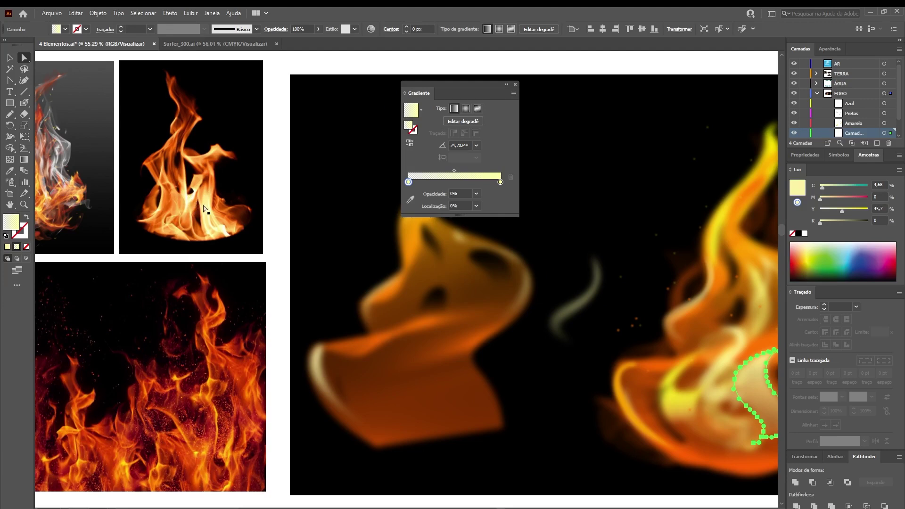
pyautogui.moveTo(481, 355); pyautogui.dragTo(350, 305)
pyautogui.moveTo(84, 170); pyautogui.dragTo(160, 180)
pyautogui.moveTo(337, 317); pyautogui.dragTo(326, 364)
# Draw a pale tongue across the left flame's lower part and set it to 80% opacity
pyautogui.press('n')
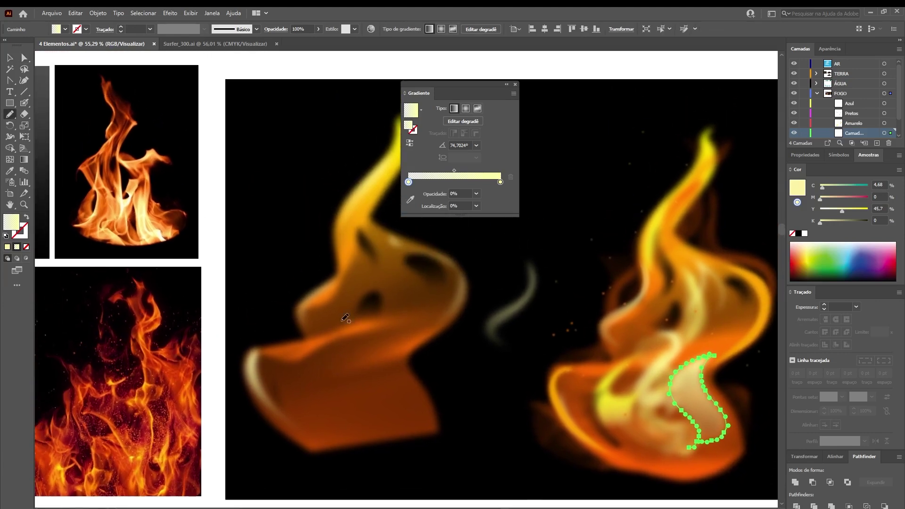
pyautogui.moveTo(378, 329)
pyautogui.mouseDown()
pyautogui.moveTo(344, 349)
pyautogui.moveTo(317, 384)
pyautogui.moveTo(376, 419)
pyautogui.moveTo(338, 384)
pyautogui.moveTo(379, 330)
pyautogui.mouseUp()
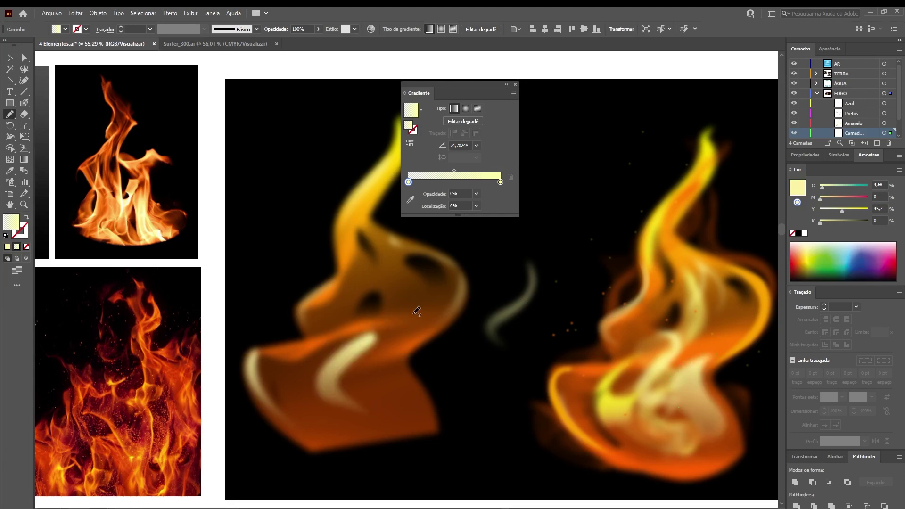
pyautogui.hotkey('ctrl', 'z')
pyautogui.moveTo(395, 429)
pyautogui.mouseDown()
pyautogui.moveTo(406, 406)
pyautogui.moveTo(385, 377)
pyautogui.moveTo(396, 340)
pyautogui.moveTo(350, 370)
pyautogui.moveTo(347, 403)
pyautogui.moveTo(386, 422)
pyautogui.mouseUp()
pyautogui.press('a')
pyautogui.click(364, 381)
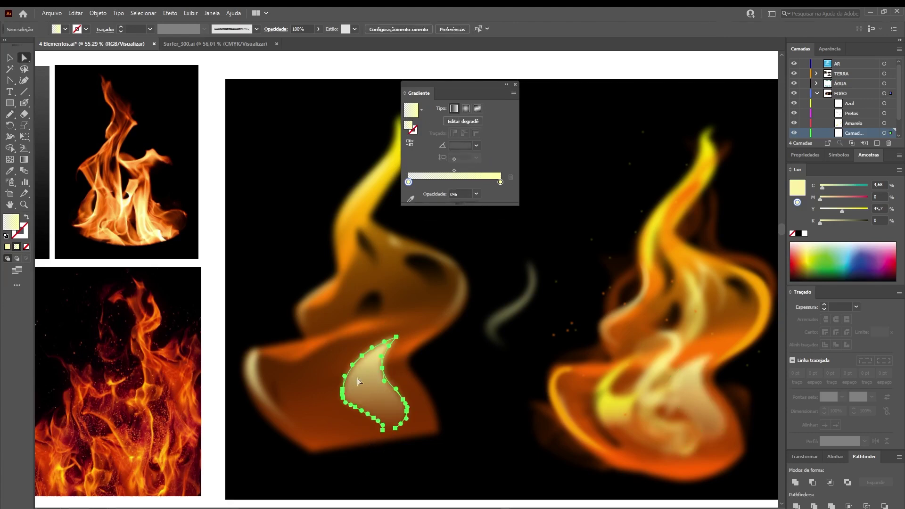
pyautogui.moveTo(309, 27); pyautogui.dragTo(267, 43)
pyautogui.write('80')
pyautogui.press('Return')
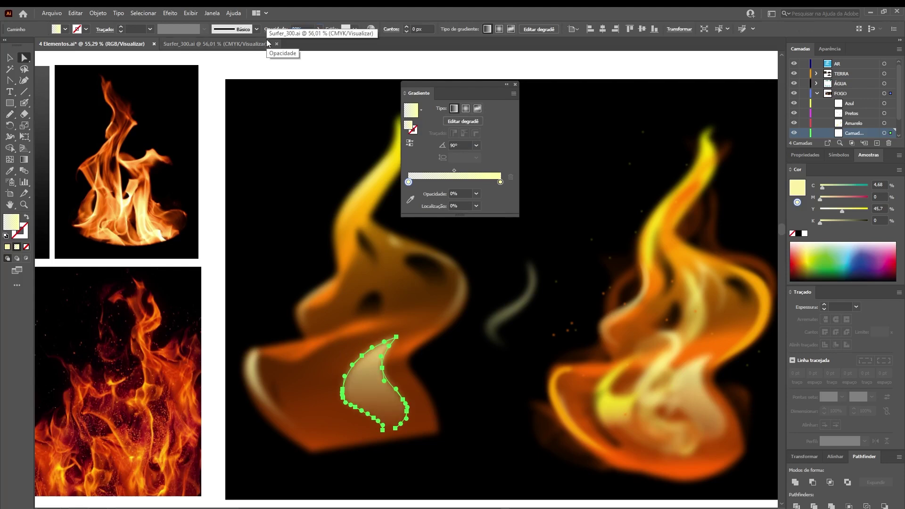
pyautogui.click(387, 81)
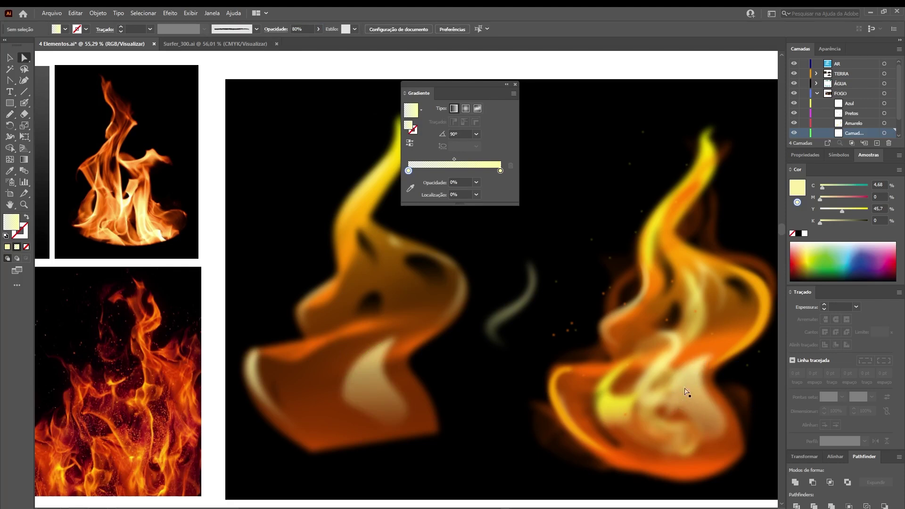
pyautogui.click(618, 415)
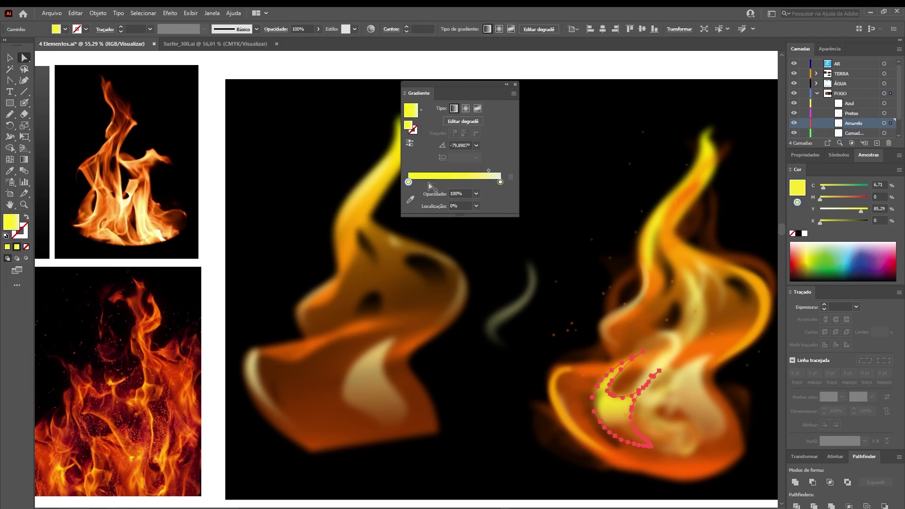
# Draw a first yellow gradient tongue on the left flame, then delete the unsatisfactory attempt
pyautogui.moveTo(468, 86); pyautogui.dragTo(538, 78)
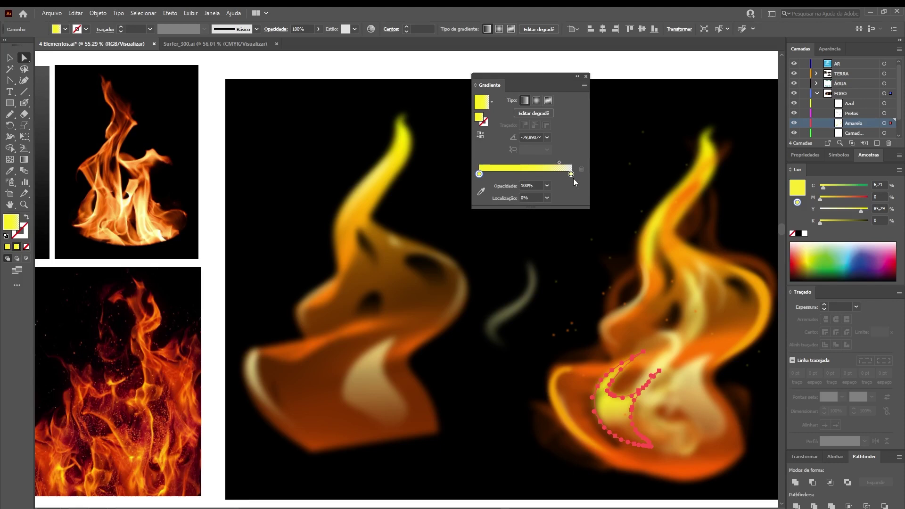
pyautogui.press('n')
pyautogui.moveTo(343, 423)
pyautogui.mouseDown()
pyautogui.moveTo(315, 422)
pyautogui.moveTo(274, 370)
pyautogui.moveTo(301, 384)
pyautogui.moveTo(347, 344)
pyautogui.moveTo(322, 411)
pyautogui.moveTo(349, 430)
pyautogui.mouseUp()
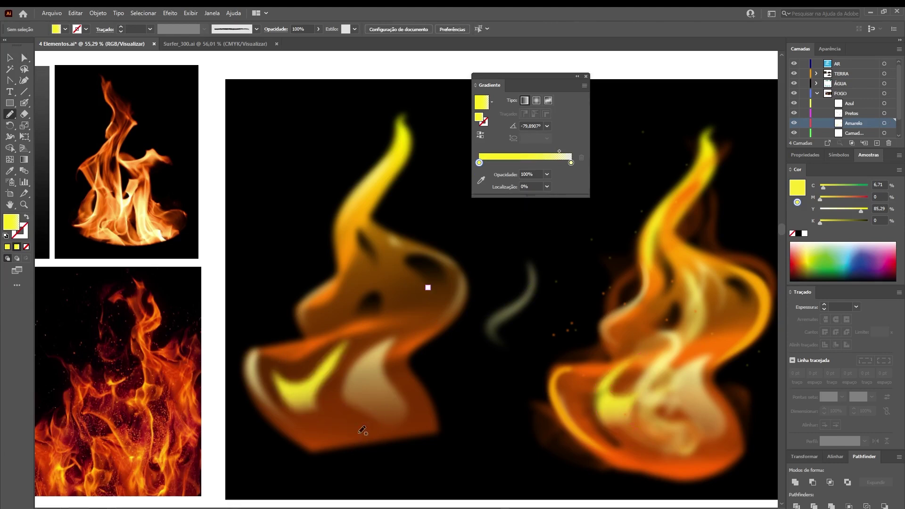
pyautogui.press('a')
pyautogui.click(302, 394)
pyautogui.press('Delete')
# Redraw the yellow tongue along the left flame's lower left and start another yellow stroke
pyautogui.press('n')
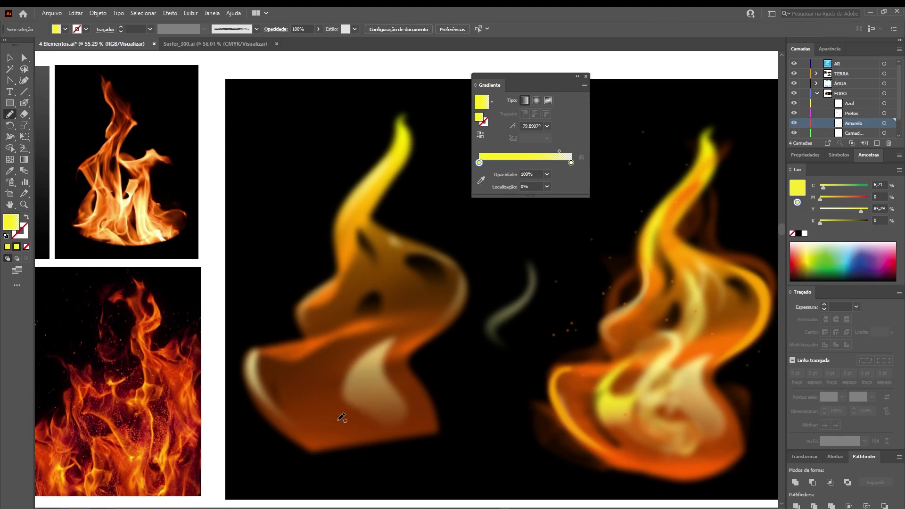
pyautogui.moveTo(339, 348)
pyautogui.mouseDown()
pyautogui.moveTo(301, 379)
pyautogui.moveTo(291, 406)
pyautogui.moveTo(315, 433)
pyautogui.moveTo(306, 399)
pyautogui.moveTo(370, 425)
pyautogui.mouseUp()
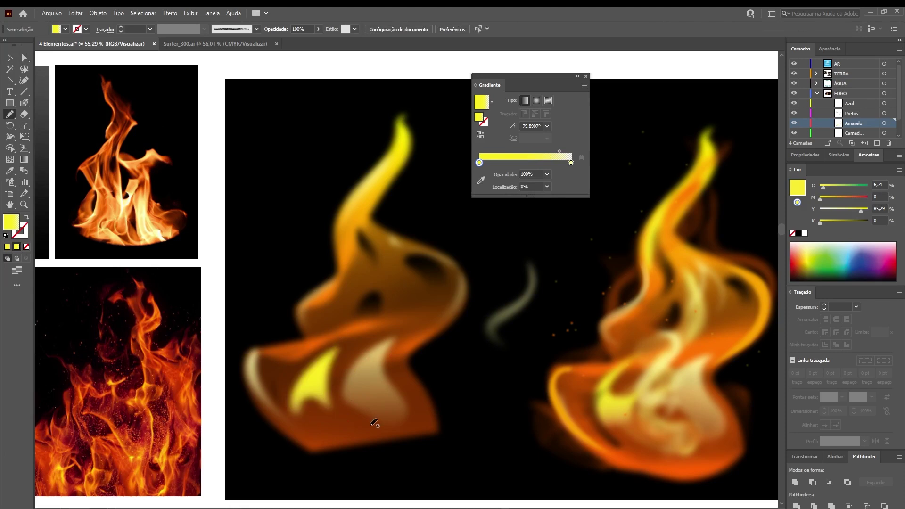
pyautogui.moveTo(383, 361); pyautogui.dragTo(357, 385)
pyautogui.moveTo(409, 322); pyautogui.dragTo(347, 288)
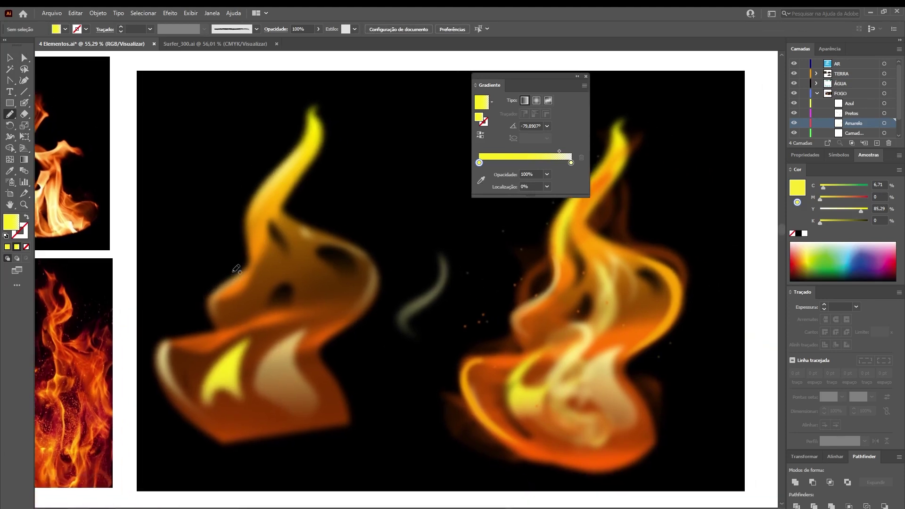
pyautogui.moveTo(249, 270); pyautogui.dragTo(242, 242)
# Finish the yellow stroke and draw an orange gradient tongue wrapping up the left flame's body
pyautogui.moveTo(250, 279); pyautogui.dragTo(249, 282)
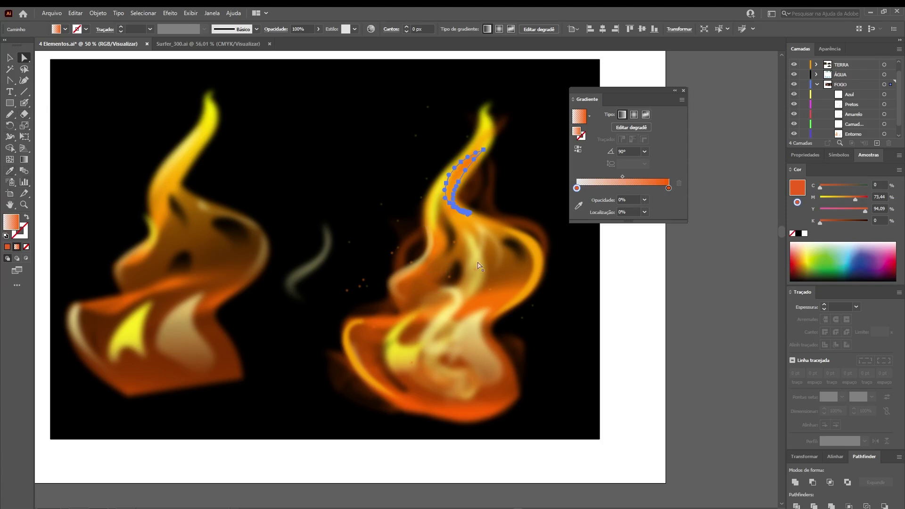
pyautogui.press('n')
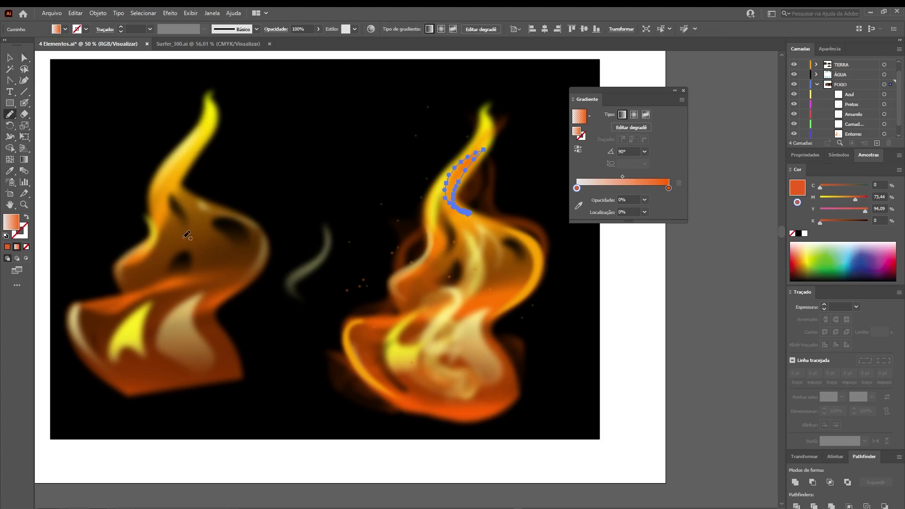
pyautogui.moveTo(191, 304)
pyautogui.mouseDown()
pyautogui.moveTo(215, 273)
pyautogui.moveTo(205, 246)
pyautogui.moveTo(180, 233)
pyautogui.moveTo(174, 196)
pyautogui.moveTo(236, 268)
pyautogui.mouseUp()
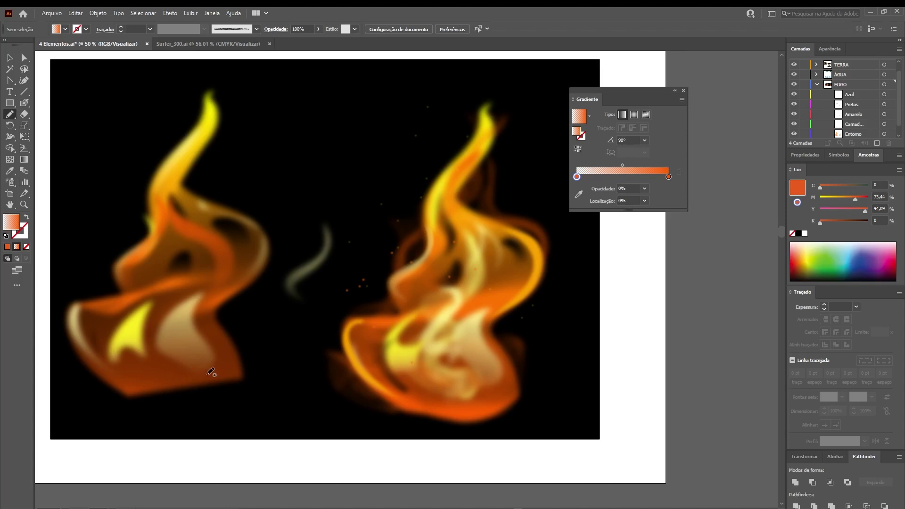
pyautogui.press('v')
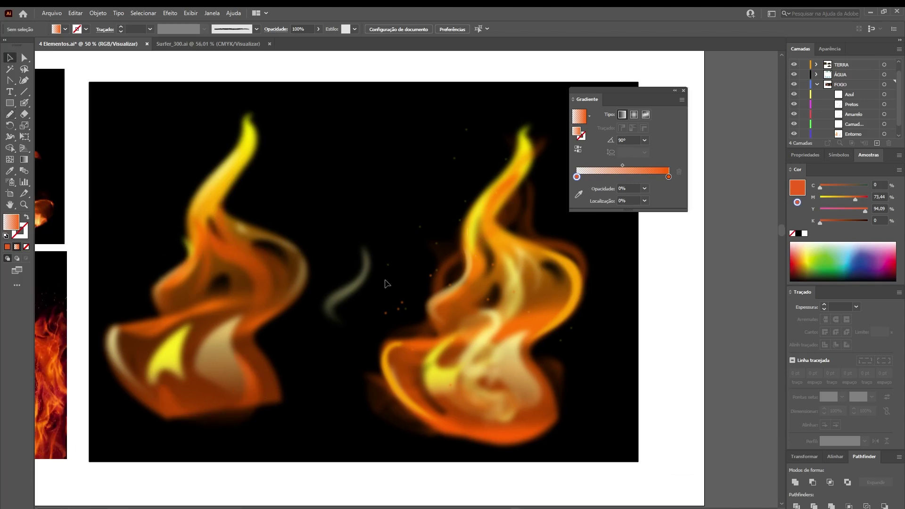
# Select the dark-orange strand beside the right flame's tip and pull the Appearance panel out
pyautogui.moveTo(630, 90); pyautogui.dragTo(710, 104)
pyautogui.moveTo(544, 239); pyautogui.dragTo(570, 222)
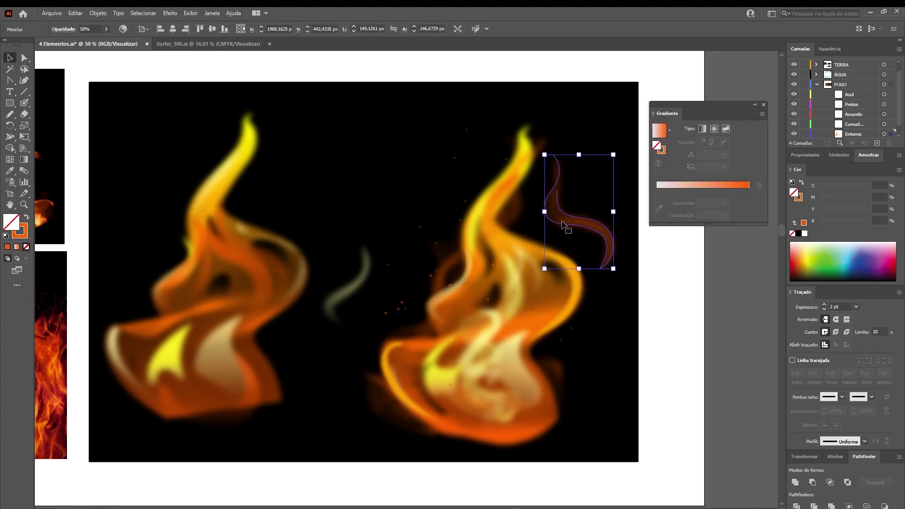
pyautogui.moveTo(826, 55); pyautogui.dragTo(680, 286)
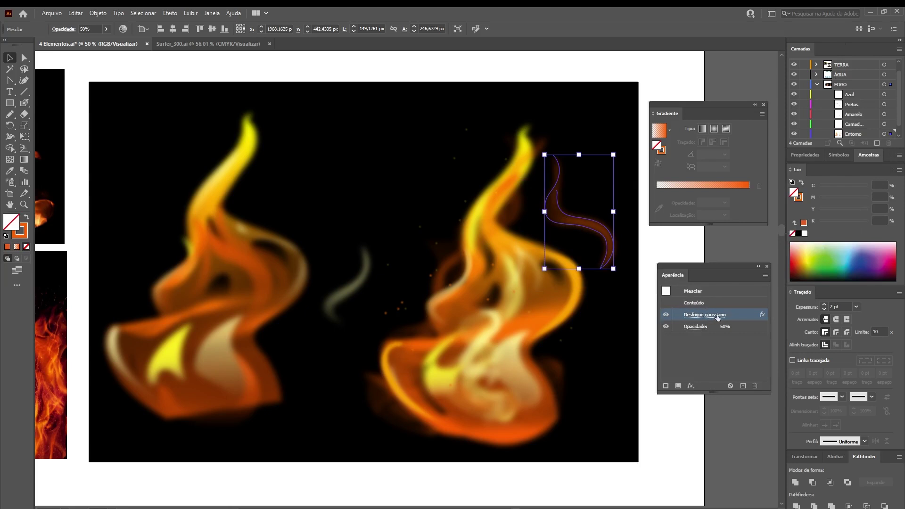
# Delete the strand's Gaussian blur, zoom in on it, and reapply the blur with Shift+Ctrl+E
pyautogui.click(756, 385)
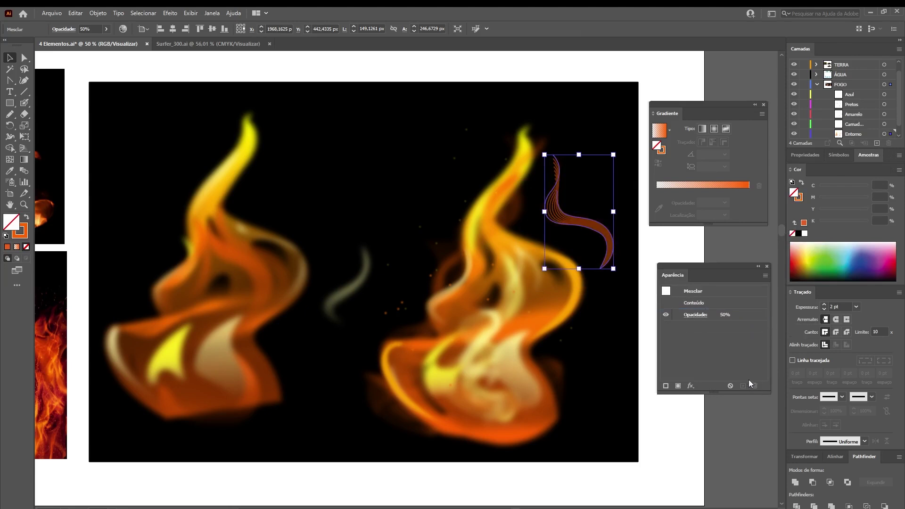
pyautogui.press('z')
pyautogui.click(580, 226)
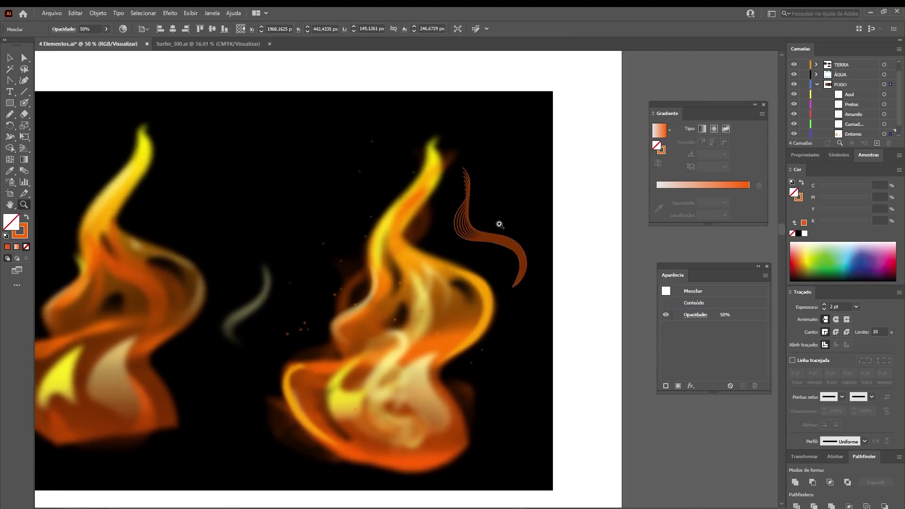
pyautogui.click(588, 219)
pyautogui.moveTo(588, 218); pyautogui.dragTo(618, 220)
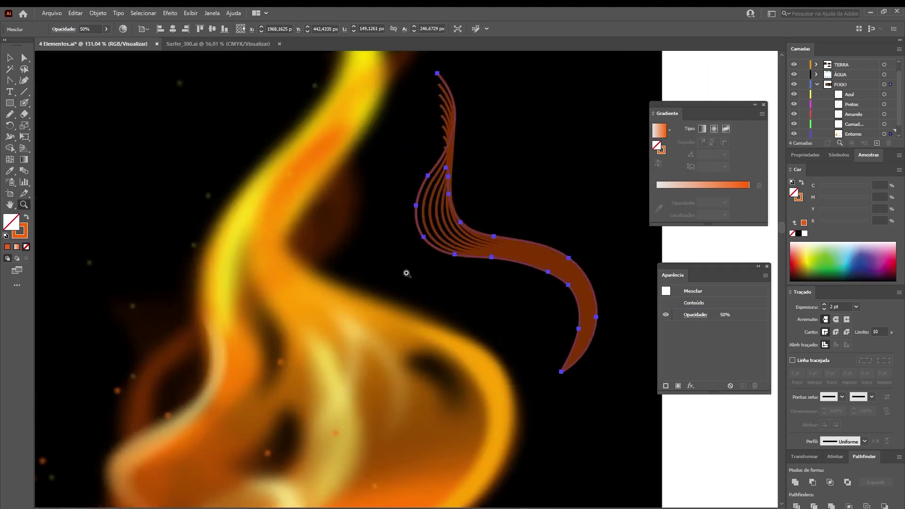
pyautogui.moveTo(495, 225); pyautogui.dragTo(464, 272)
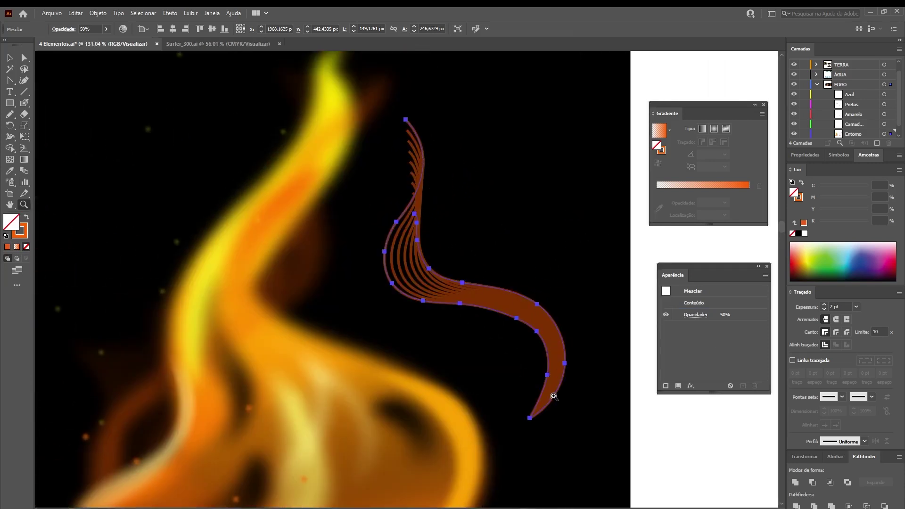
pyautogui.hotkey('shift', 'ctrl', 'e')
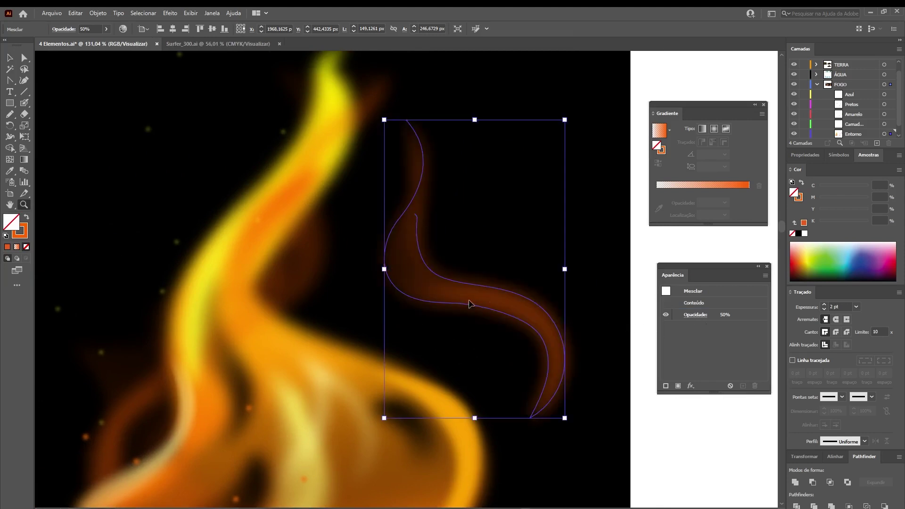
# Zoom out and pan across the fire reference photos
pyautogui.hotkey('ctrl', '-')
pyautogui.hotkey('ctrl', '-')
pyautogui.moveTo(294, 408); pyautogui.dragTo(434, 307)
pyautogui.hotkey('ctrl', '-')
pyautogui.hotkey('ctrl', '-')
pyautogui.moveTo(52, 334); pyautogui.dragTo(306, 282)
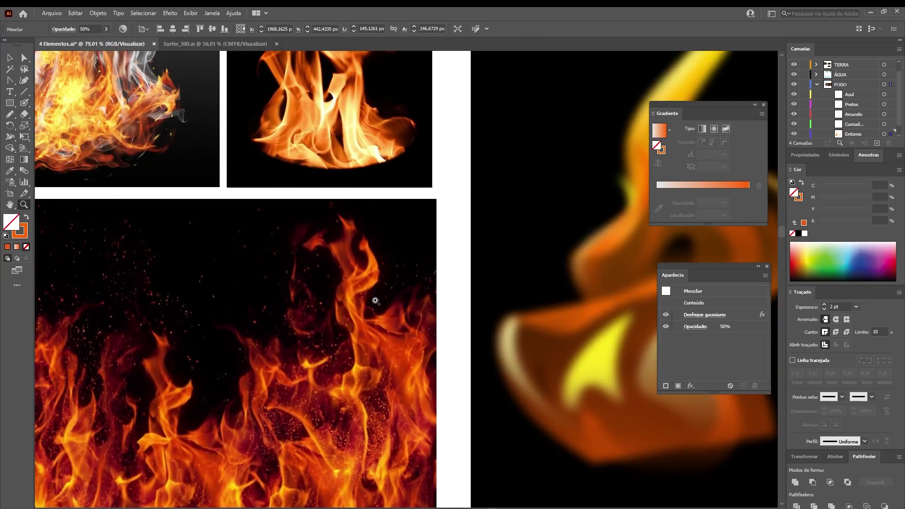
pyautogui.moveTo(416, 313); pyautogui.dragTo(436, 372)
pyautogui.moveTo(222, 276); pyautogui.dragTo(390, 426)
pyautogui.moveTo(414, 336); pyautogui.dragTo(326, 356)
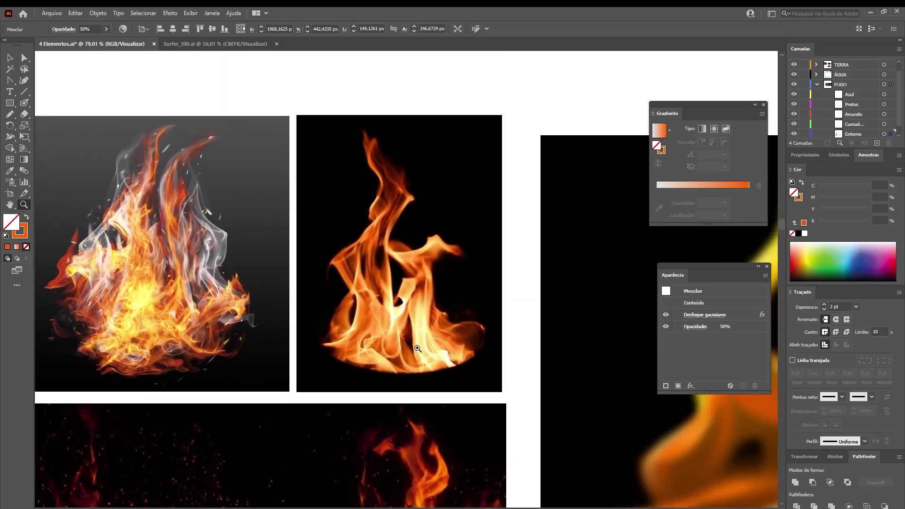
pyautogui.moveTo(460, 423); pyautogui.dragTo(371, 229)
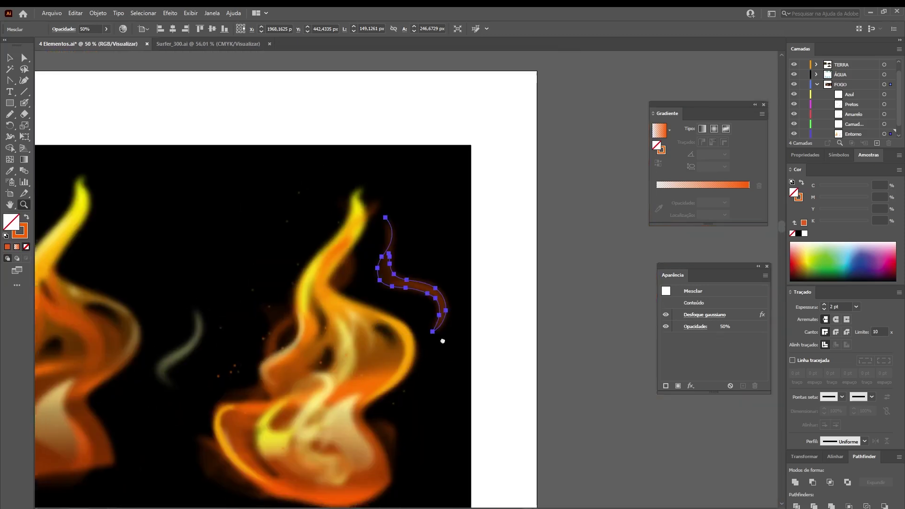
# Nudge the smoky shape down-left and delete the faint wispy curve between the flames
pyautogui.keyDown('alt'); pyautogui.click(510, 267); pyautogui.keyUp('alt')
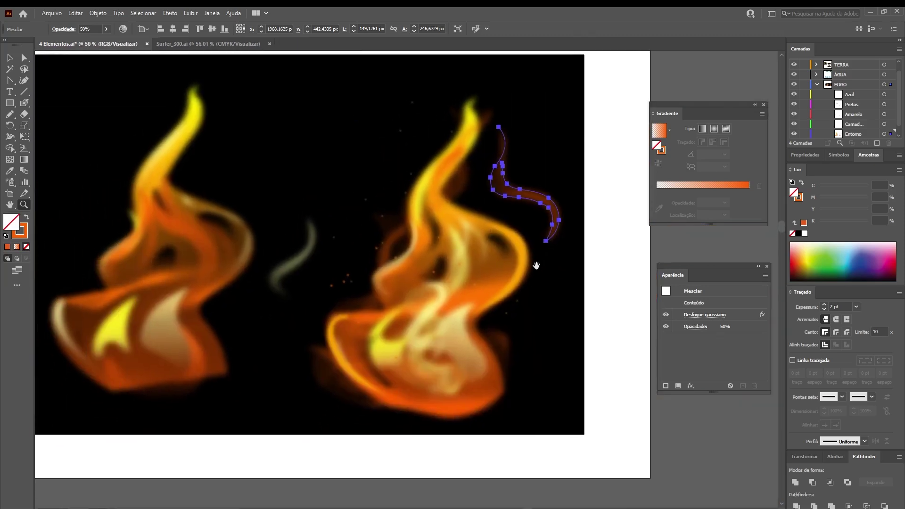
pyautogui.press('v')
pyautogui.moveTo(523, 195); pyautogui.dragTo(516, 221)
pyautogui.click(386, 258)
pyautogui.click(332, 364)
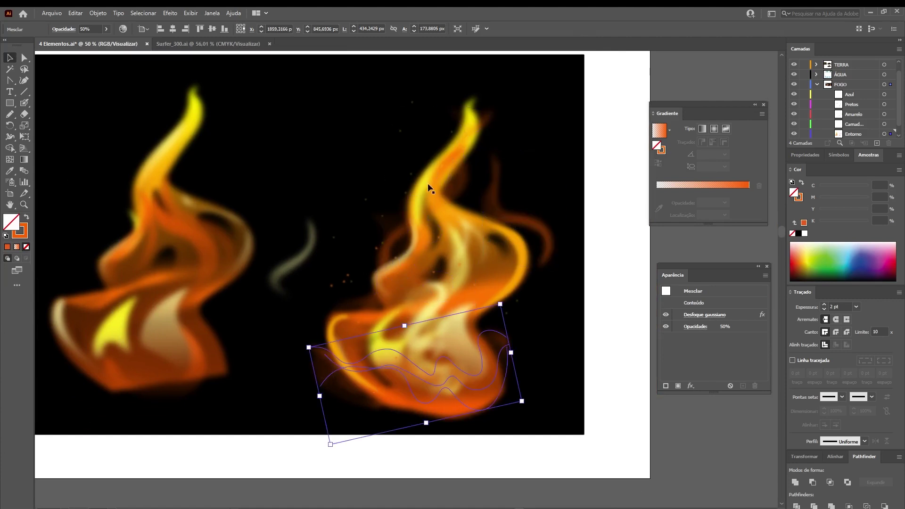
pyautogui.click(582, 219)
pyautogui.moveTo(300, 257); pyautogui.dragTo(148, 342)
pyautogui.press('Delete')
# Compare the right flame with the red fire reference photo, then return to the artwork
pyautogui.press('z')
pyautogui.moveTo(386, 241); pyautogui.dragTo(348, 265)
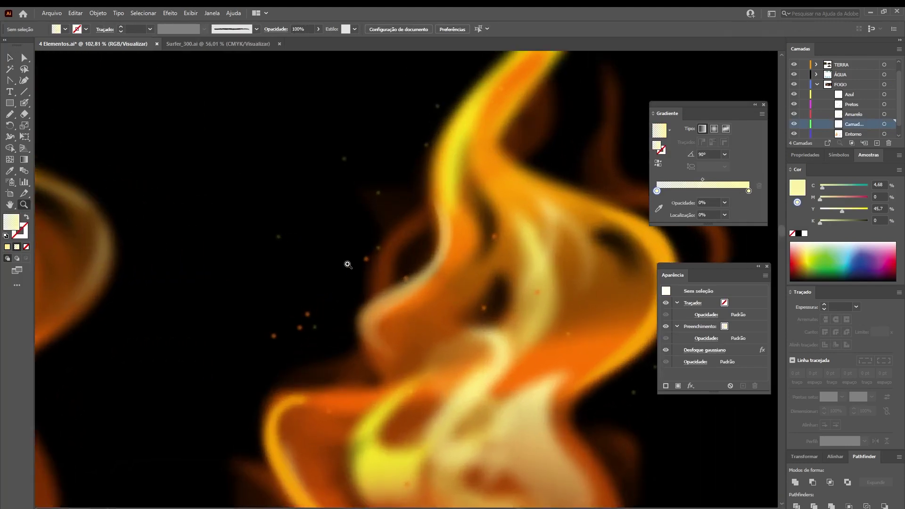
pyautogui.hotkey('ctrl', '-')
pyautogui.hotkey('ctrl', '-')
pyautogui.hotkey('ctrl', '-')
pyautogui.hotkey('ctrl', '-')
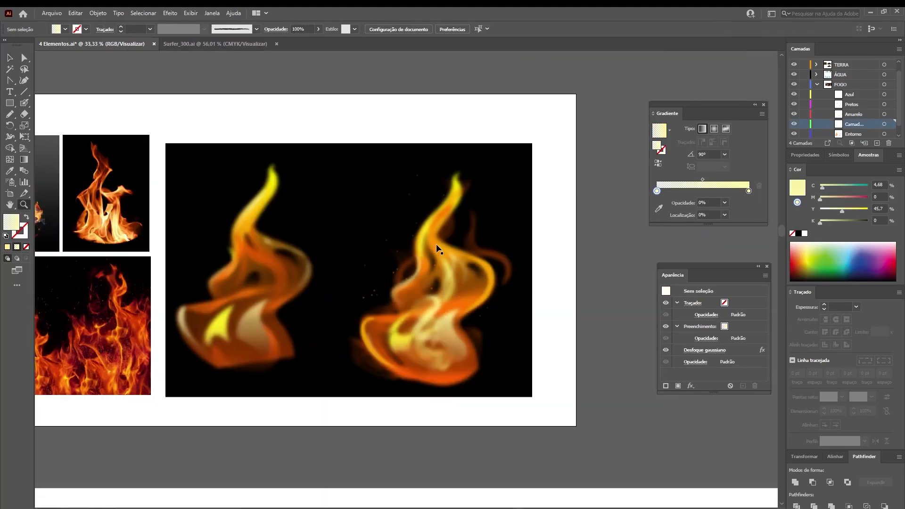
pyautogui.moveTo(437, 245); pyautogui.dragTo(636, 144)
pyautogui.moveTo(275, 223); pyautogui.dragTo(331, 294)
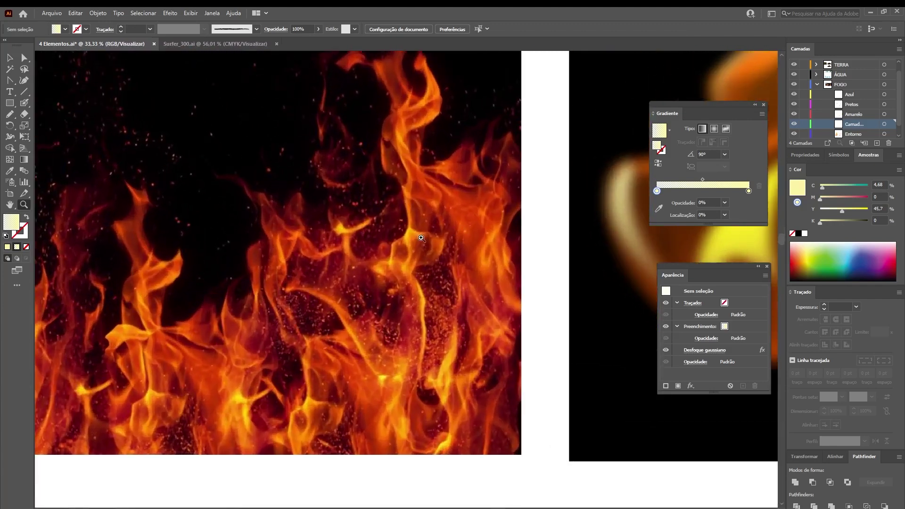
pyautogui.moveTo(470, 318); pyautogui.dragTo(288, 257)
pyautogui.moveTo(513, 261); pyautogui.dragTo(125, 323)
pyautogui.moveTo(380, 317); pyautogui.dragTo(477, 297)
# Switch the current fill to solid pale yellow and zoom in beside the right flame's sparks
pyautogui.press('v')
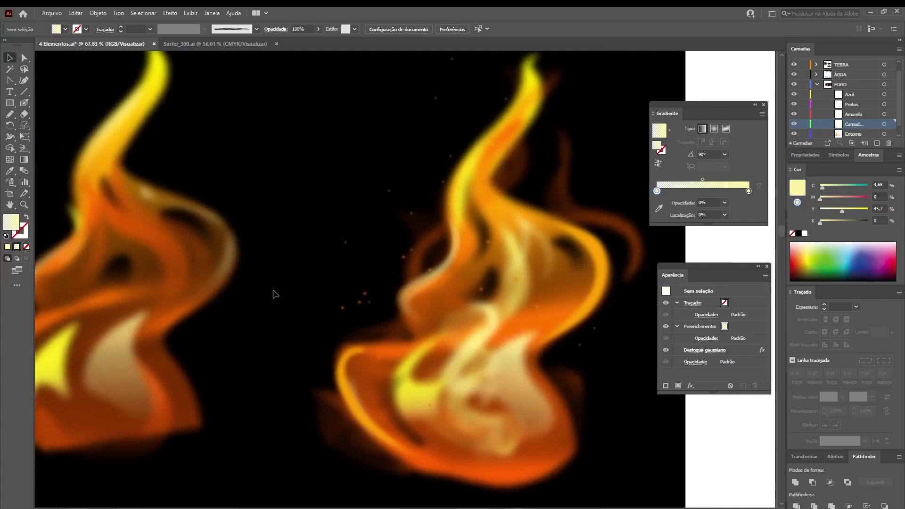
pyautogui.click(7, 247)
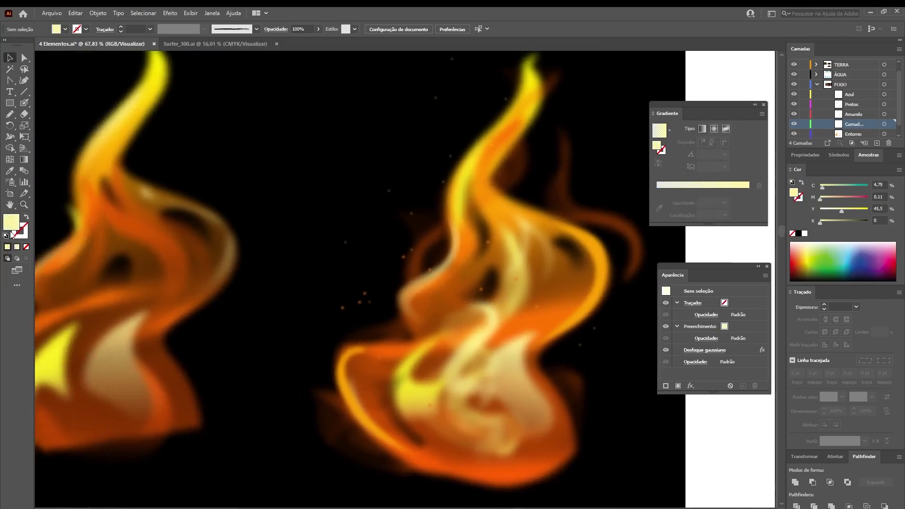
pyautogui.press('z')
pyautogui.moveTo(363, 263); pyautogui.dragTo(500, 267)
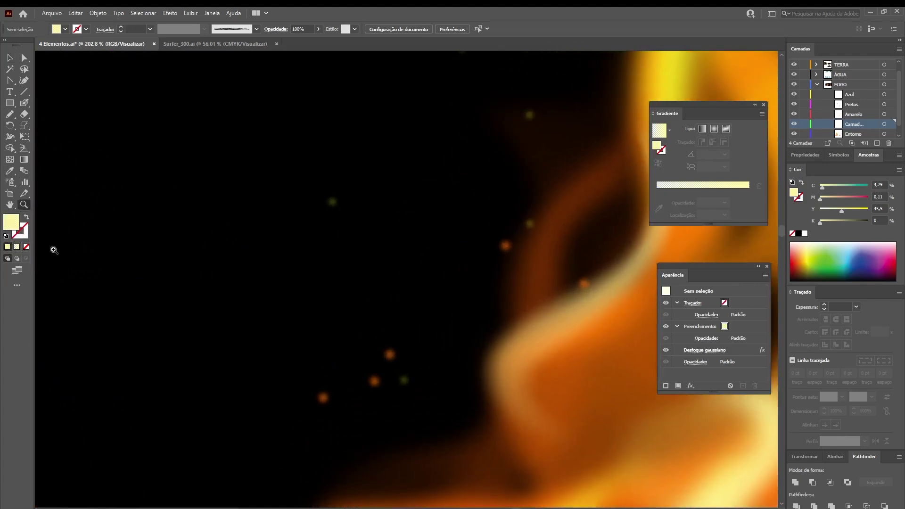
# Draw a small gradient circle beside the right flame and set its Gaussian blur radius to 5
pyautogui.click(17, 247)
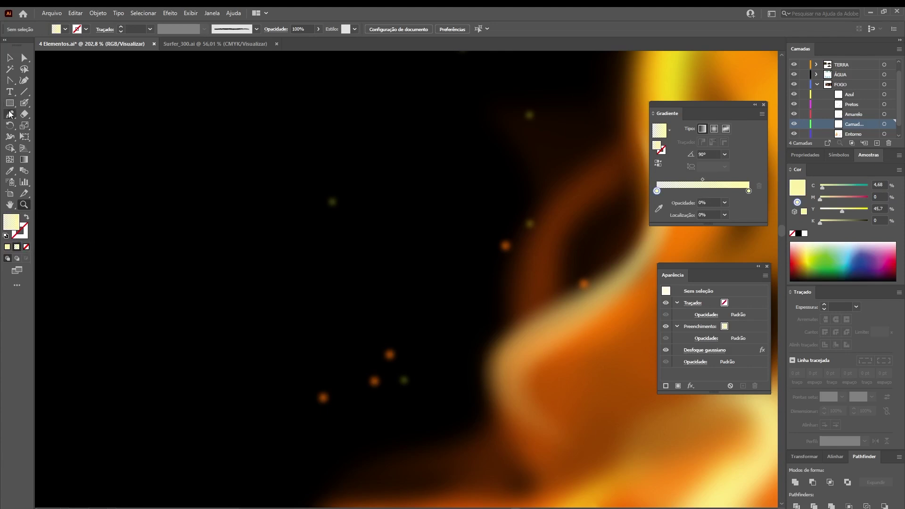
pyautogui.press('l')
pyautogui.moveTo(359, 266); pyautogui.dragTo(386, 277)
pyautogui.press('v')
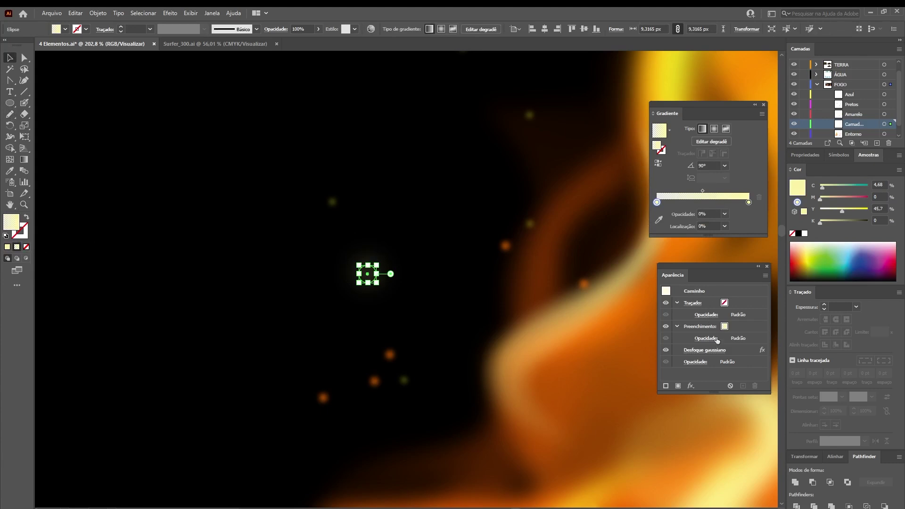
pyautogui.click(710, 351)
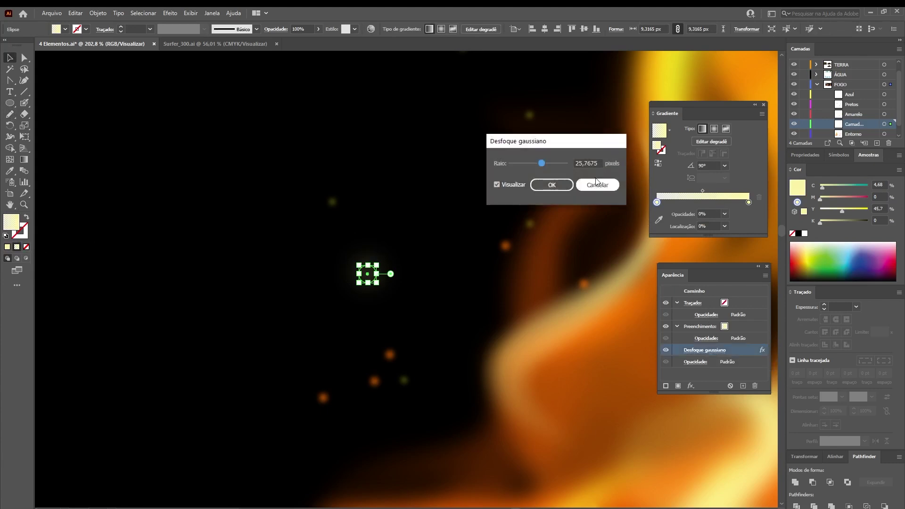
pyautogui.moveTo(602, 160); pyautogui.dragTo(506, 174)
pyautogui.write('5')
pyautogui.press('Return')
# Make the circle's gradient radial and shrink the spark slightly
pyautogui.click(330, 288)
pyautogui.click(368, 272)
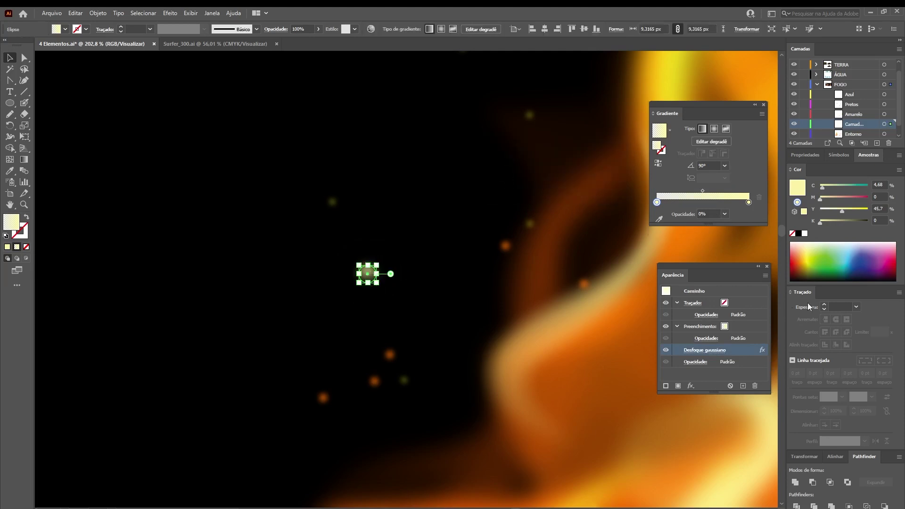
pyautogui.click(715, 130)
pyautogui.click(321, 346)
pyautogui.click(368, 273)
pyautogui.moveTo(377, 265); pyautogui.dragTo(377, 269)
pyautogui.click(327, 335)
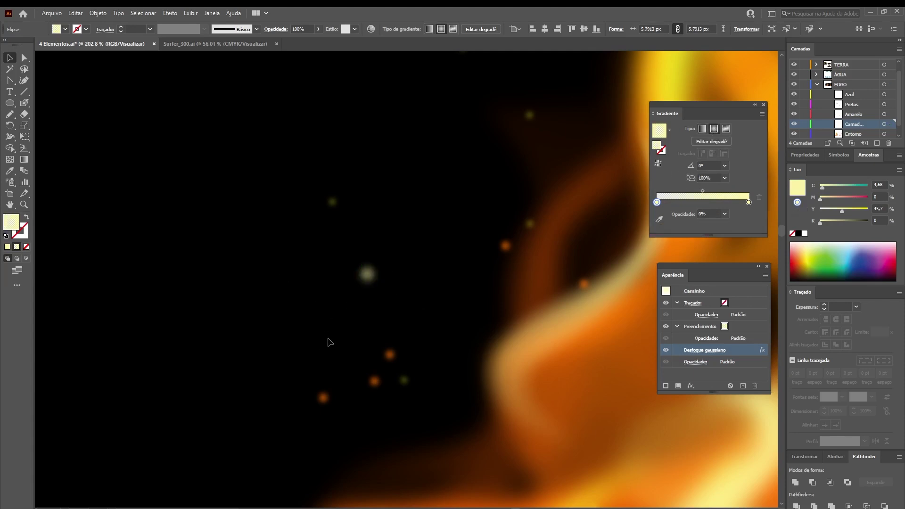
pyautogui.click(368, 274)
# Tint the gradient's outer stop orange (M 47%) and dock the Gradient and Appearance panels
pyautogui.click(749, 203)
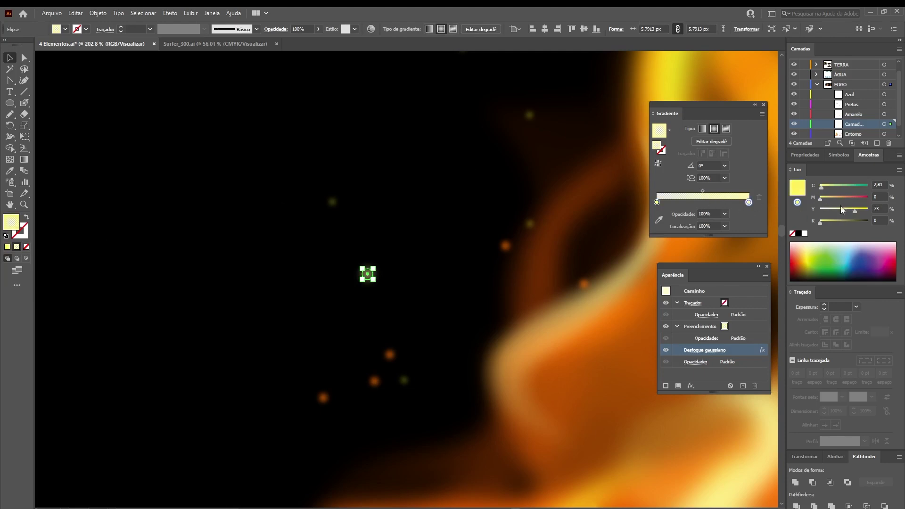
pyautogui.moveTo(830, 202); pyautogui.dragTo(842, 203)
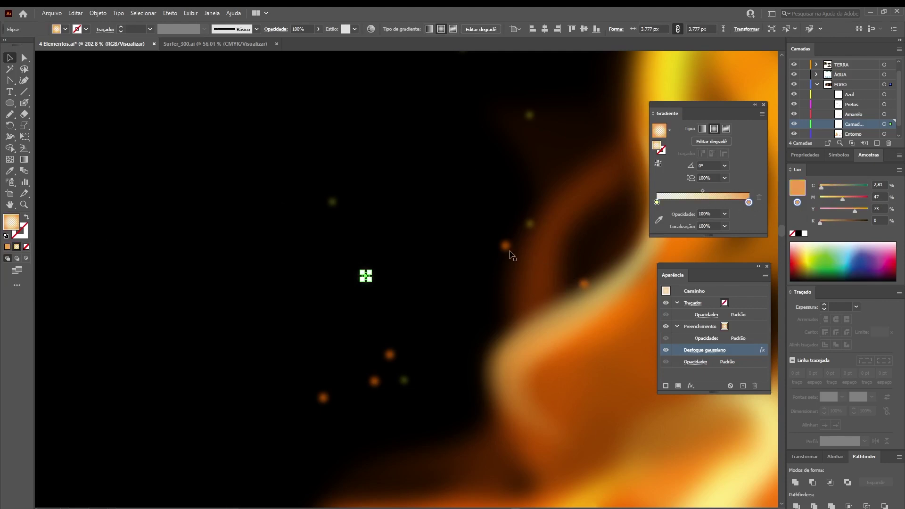
pyautogui.moveTo(733, 108); pyautogui.dragTo(820, 169)
pyautogui.moveTo(724, 276); pyautogui.dragTo(832, 49)
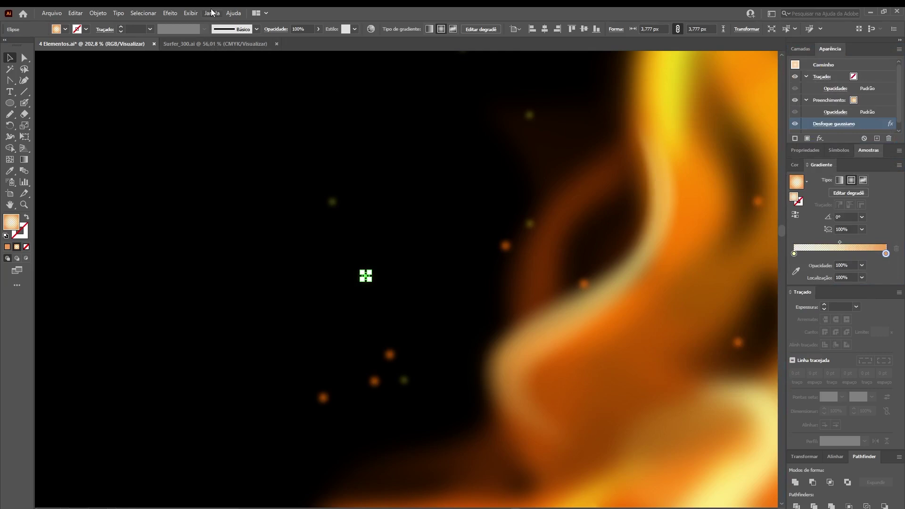
# Save the orange spark circle as a new symbol named 'M' from the Symbols panel
pyautogui.click(212, 13)
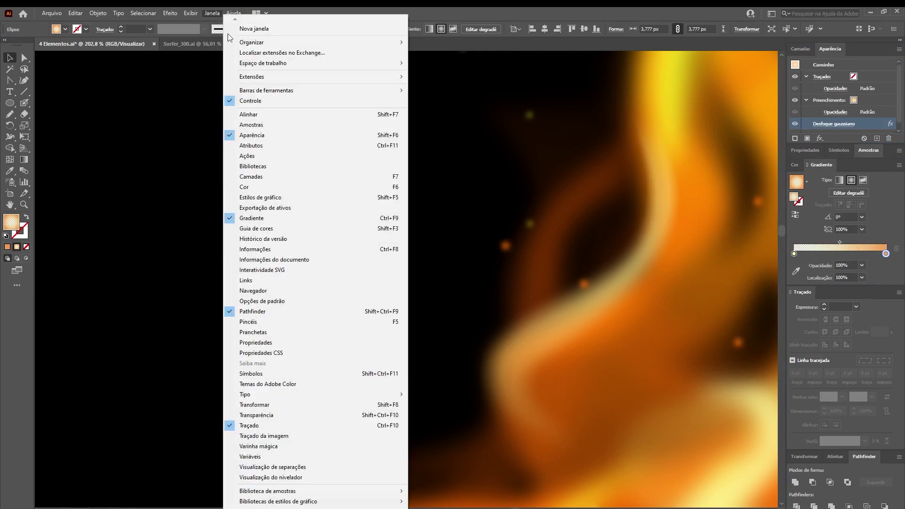
pyautogui.click(266, 375)
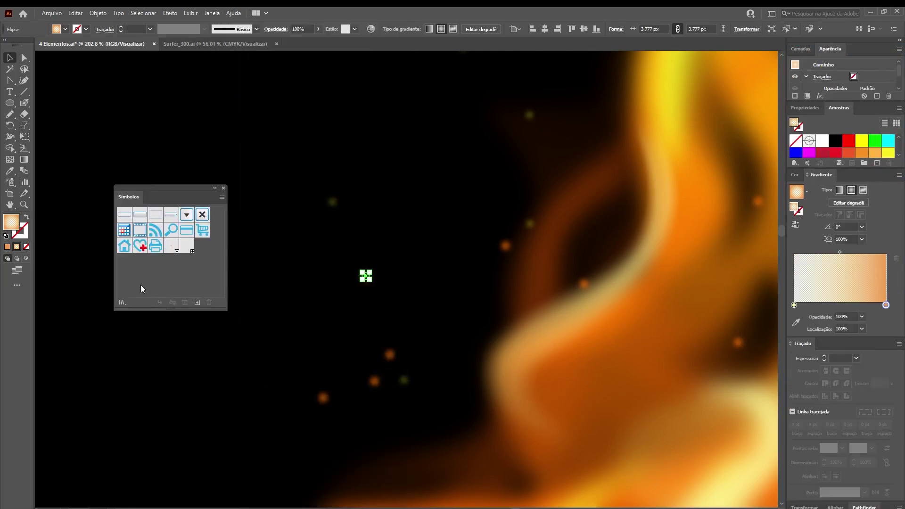
pyautogui.click(197, 303)
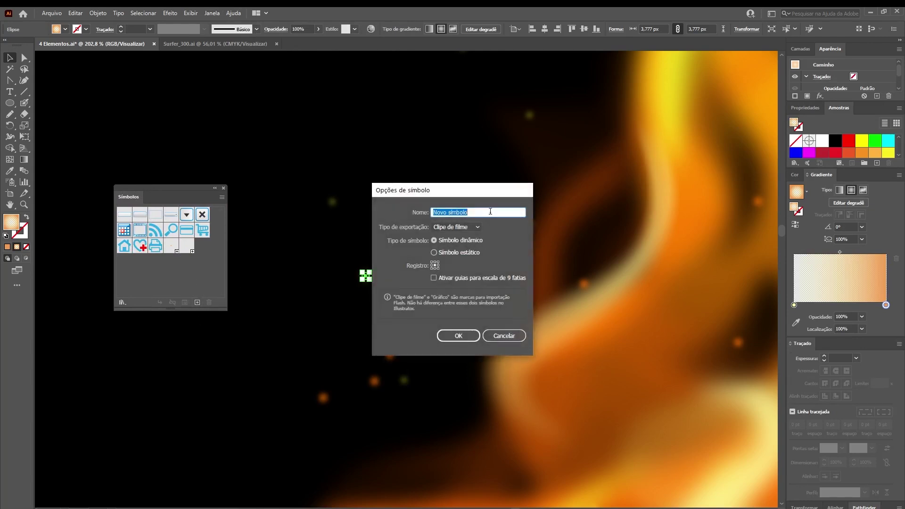
pyautogui.click(459, 336)
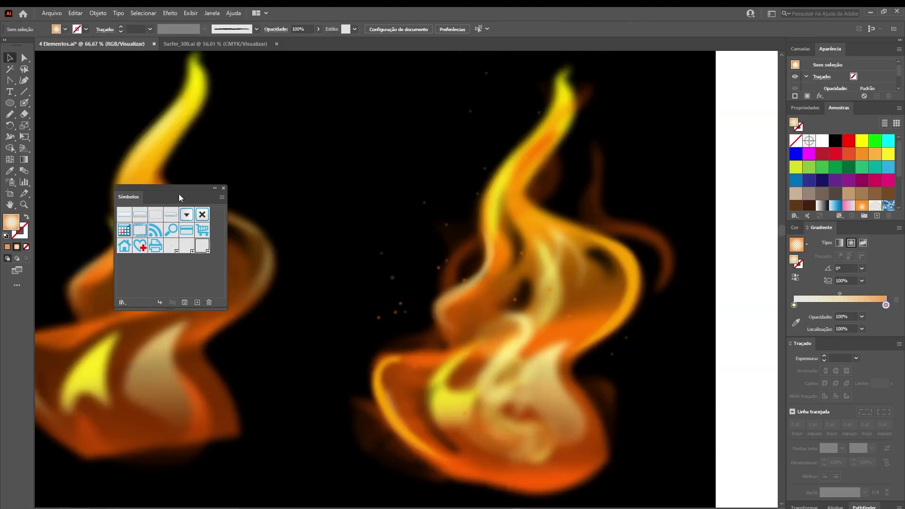
pyautogui.moveTo(180, 192); pyautogui.dragTo(237, 150)
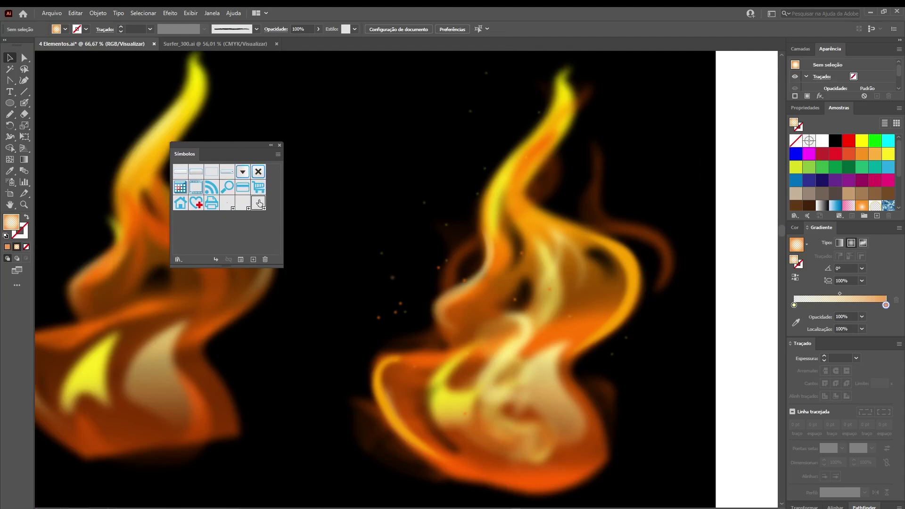
# Spray spark symbols up and to the right of the right flame, then deselect and review the artwork
pyautogui.click(11, 184)
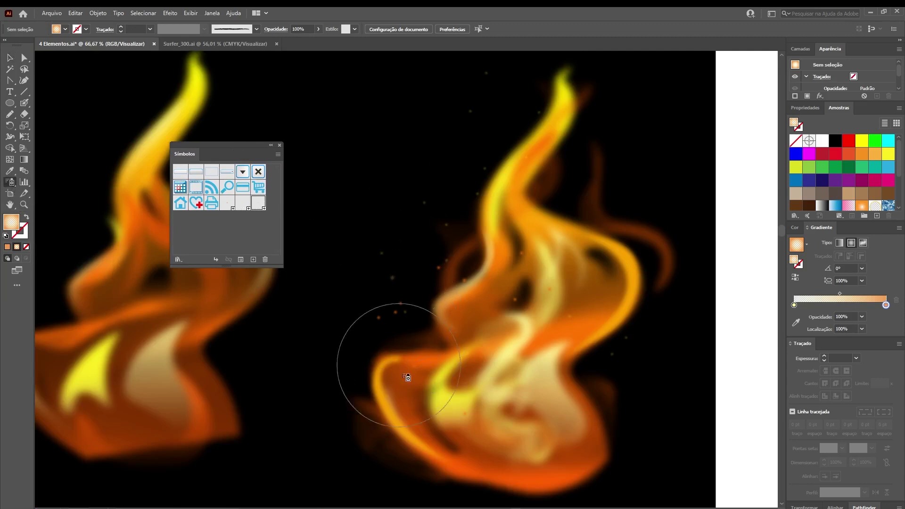
pyautogui.moveTo(432, 400)
pyautogui.mouseDown()
pyautogui.moveTo(342, 313)
pyautogui.moveTo(495, 146)
pyautogui.moveTo(410, 146)
pyautogui.mouseUp()
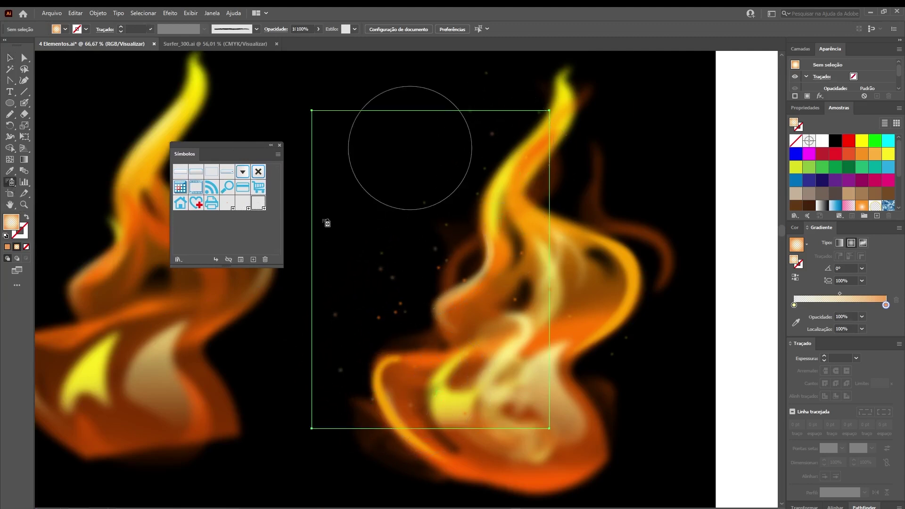
pyautogui.moveTo(539, 394)
pyautogui.mouseDown()
pyautogui.moveTo(604, 418)
pyautogui.moveTo(597, 424)
pyautogui.moveTo(625, 358)
pyautogui.moveTo(610, 291)
pyautogui.moveTo(618, 197)
pyautogui.mouseUp()
pyautogui.press('a')
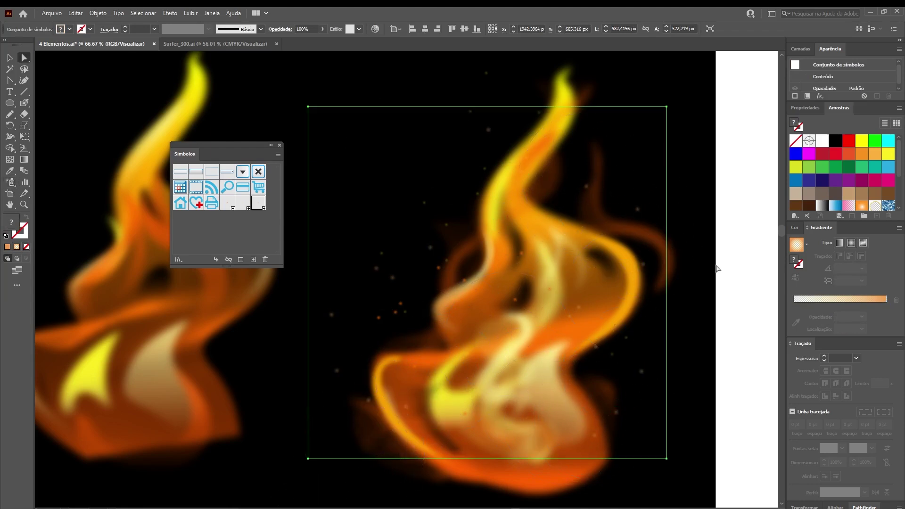
pyautogui.click(720, 259)
pyautogui.hotkey('ctrl', '-')
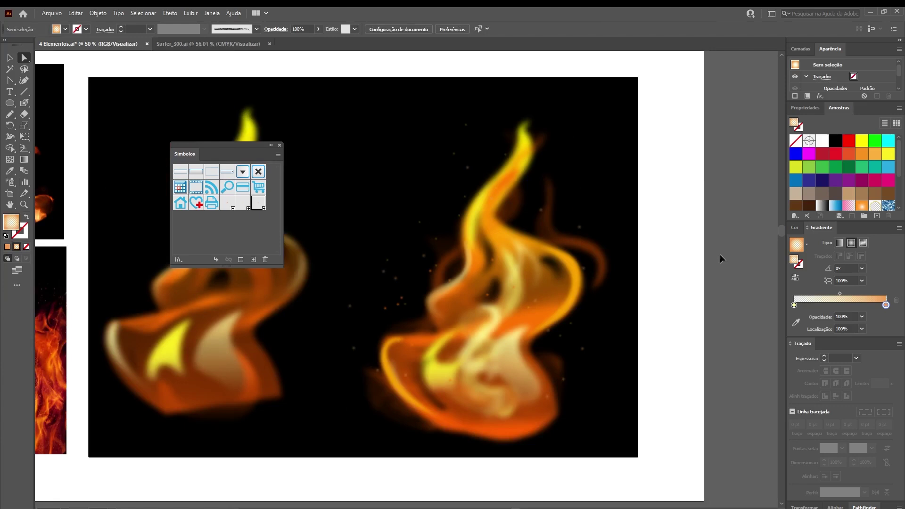
pyautogui.hotkey('ctrl', '-')
pyautogui.moveTo(454, 367); pyautogui.dragTo(544, 361)
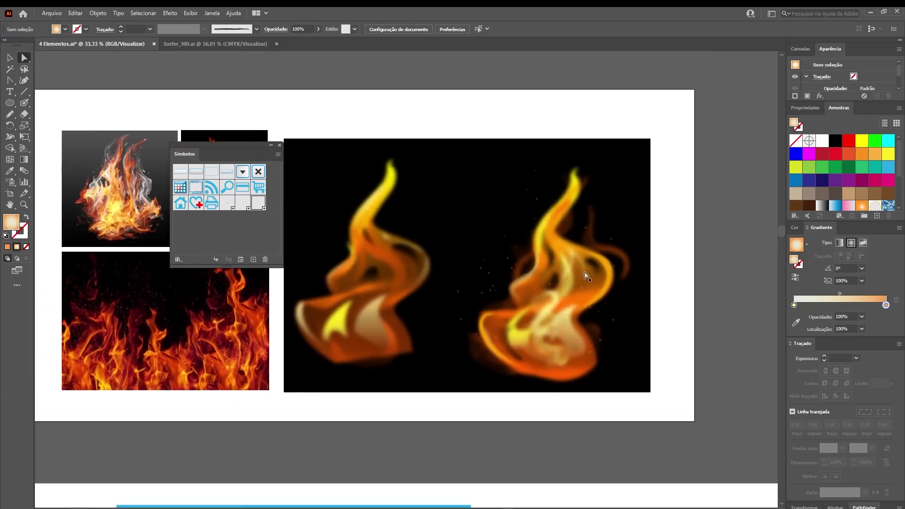
pyautogui.press('z')
pyautogui.moveTo(561, 316); pyautogui.dragTo(648, 339)
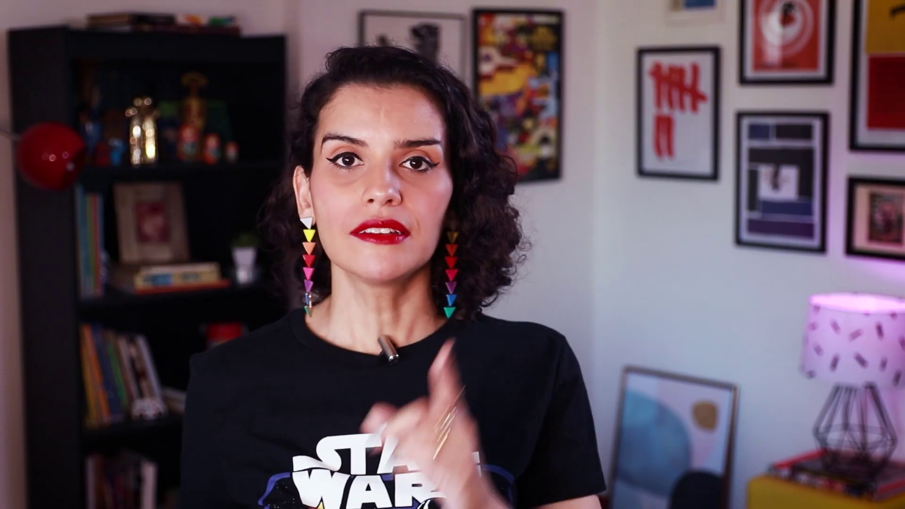